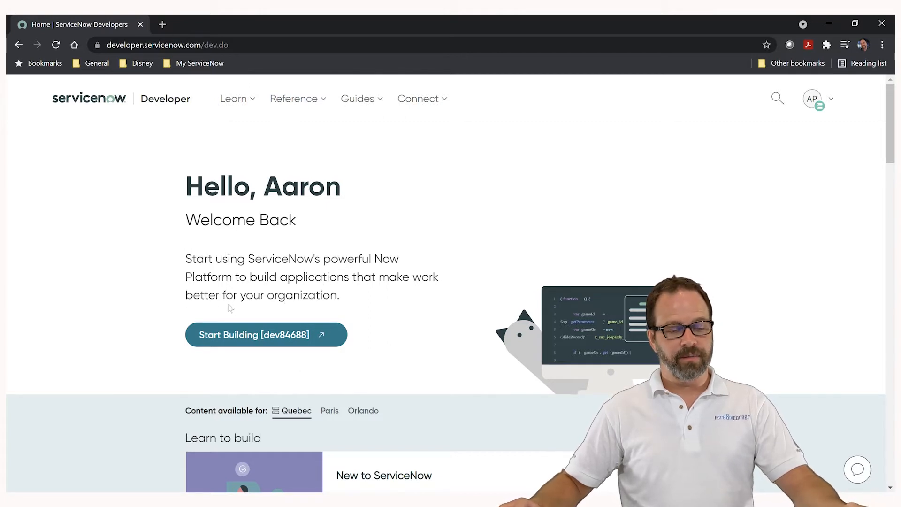
Open the developer instance, filter the navigator for "tables" and open the System Definition list of tables
click(267, 339)
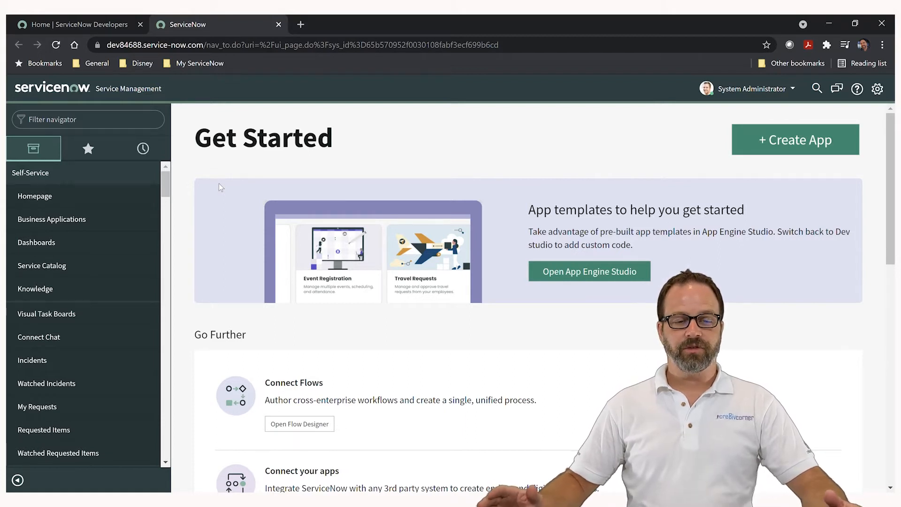
click(62, 121)
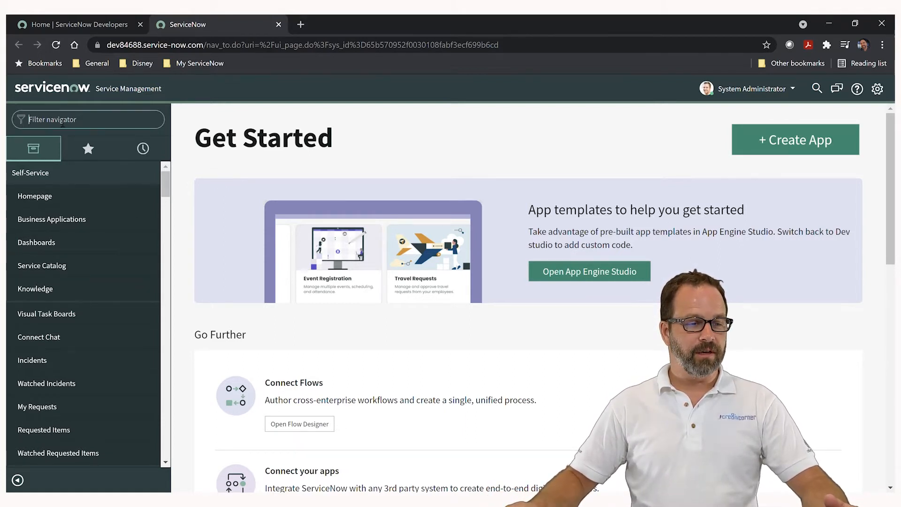
text(tables)
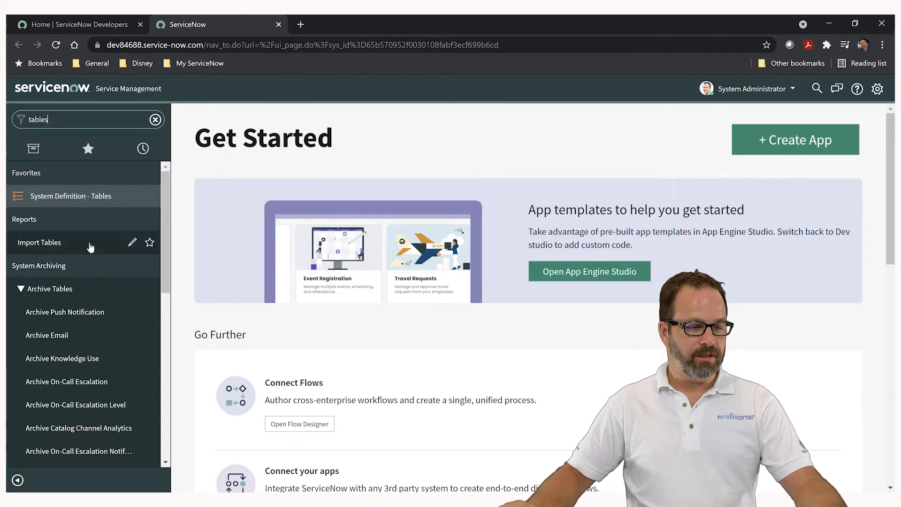
click(17, 289)
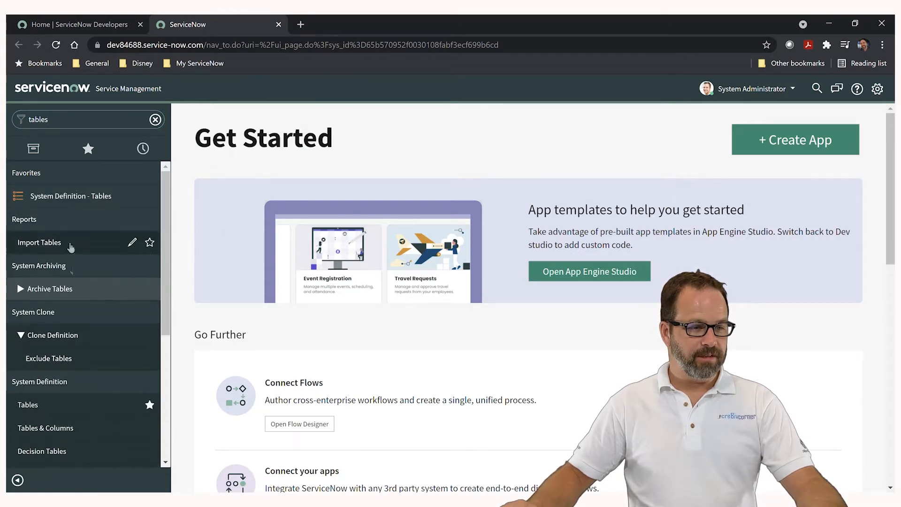
scroll(86, 321, down, 2)
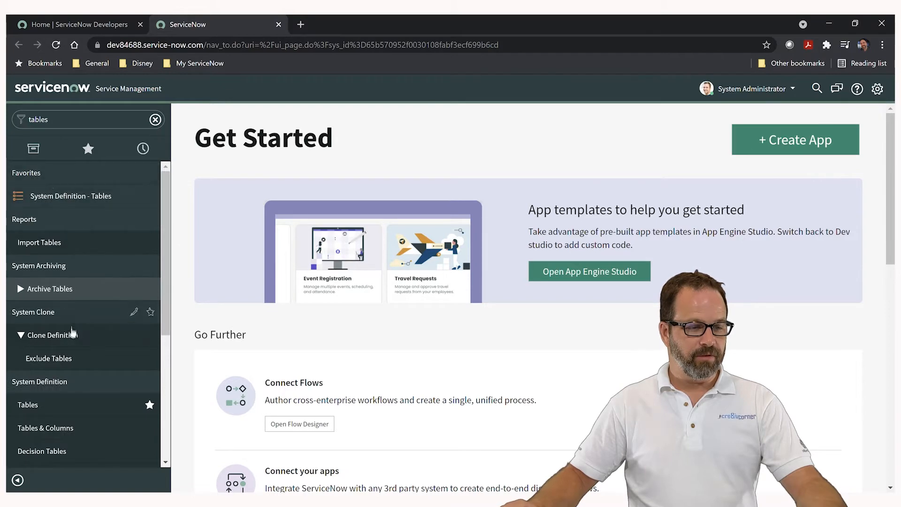
scroll(68, 390, down, 1)
click(58, 353)
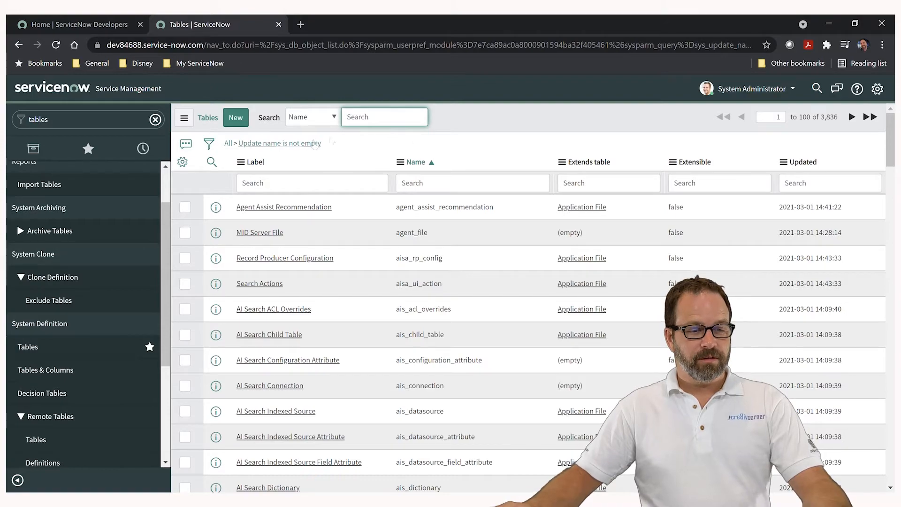
Look through the list of existing tables, including their labels, names and extended tables, and the instance name in the address
scroll(367, 214, down, 14)
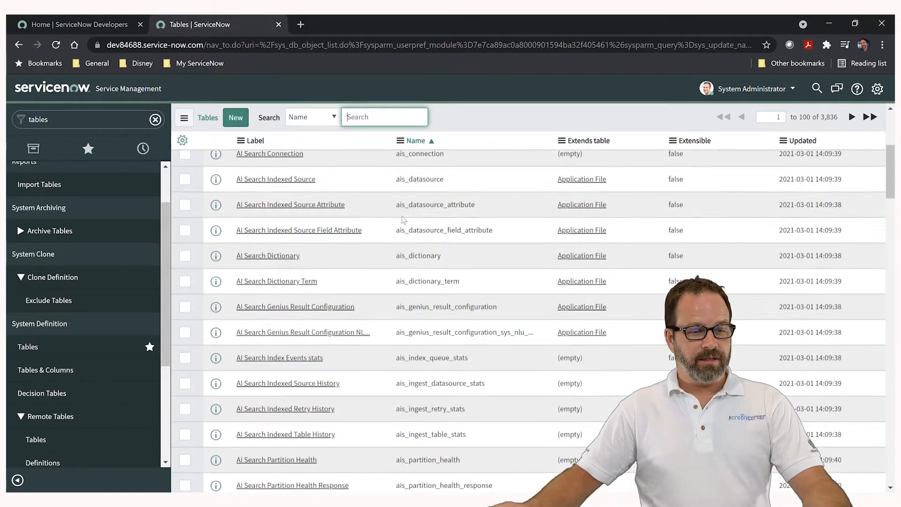
scroll(400, 225, down, 8)
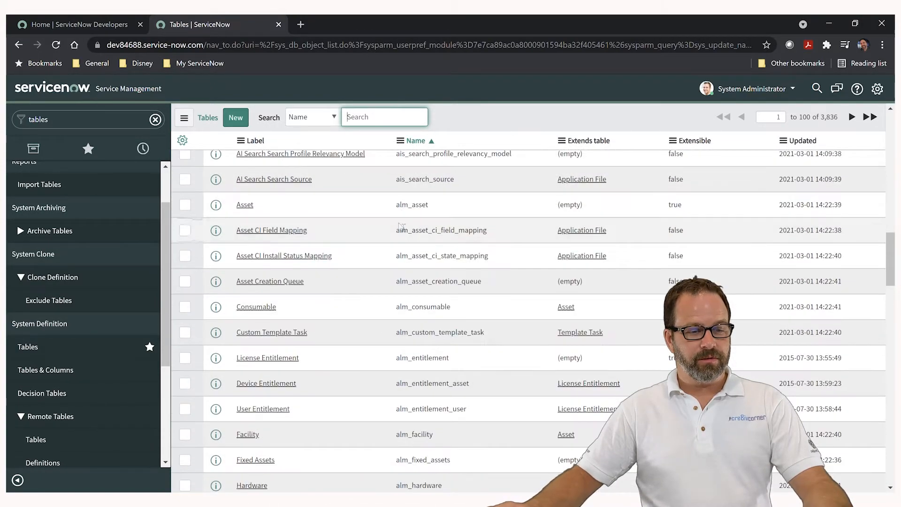
scroll(400, 227, down, 4)
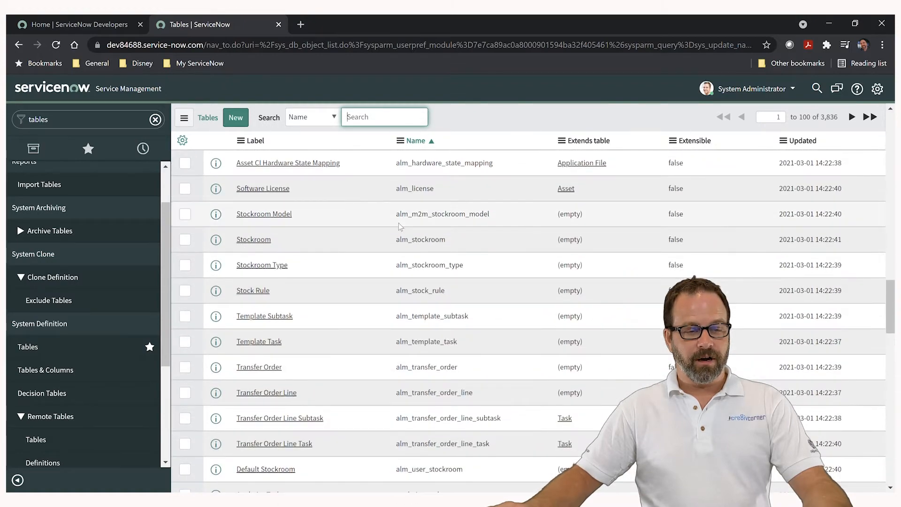
scroll(400, 227, down, 1)
scroll(400, 225, up, 12)
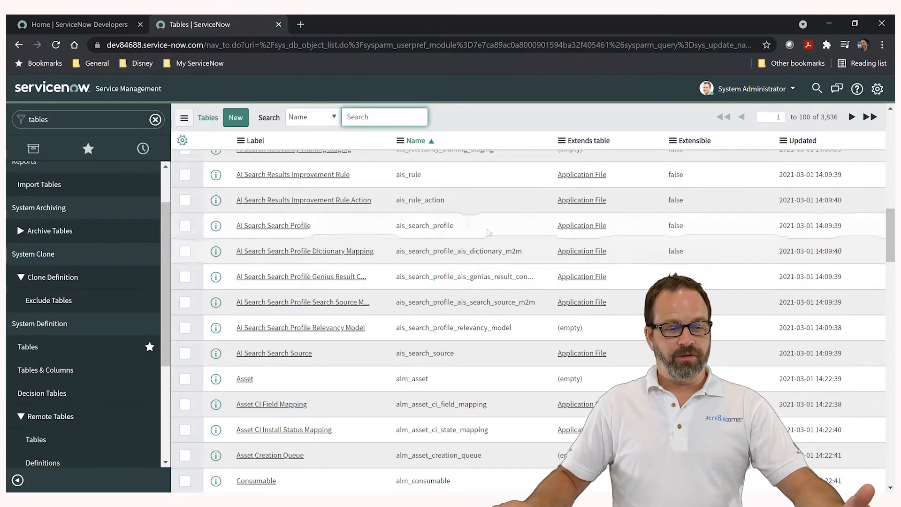
scroll(457, 285, up, 2)
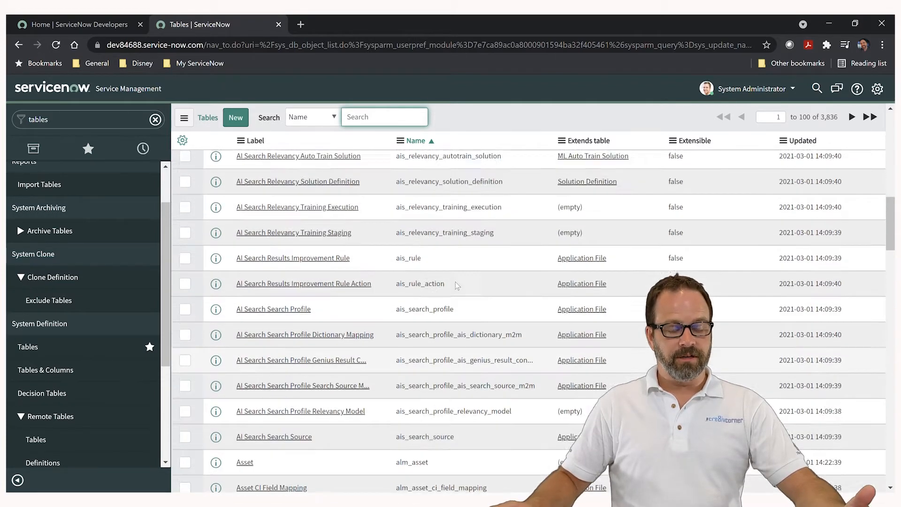
scroll(457, 285, down, 1)
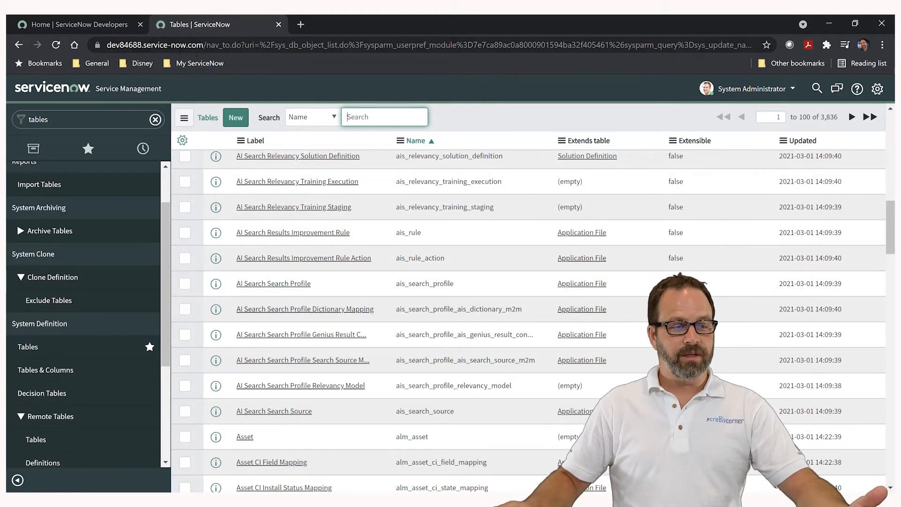
drag(107, 46, 145, 46)
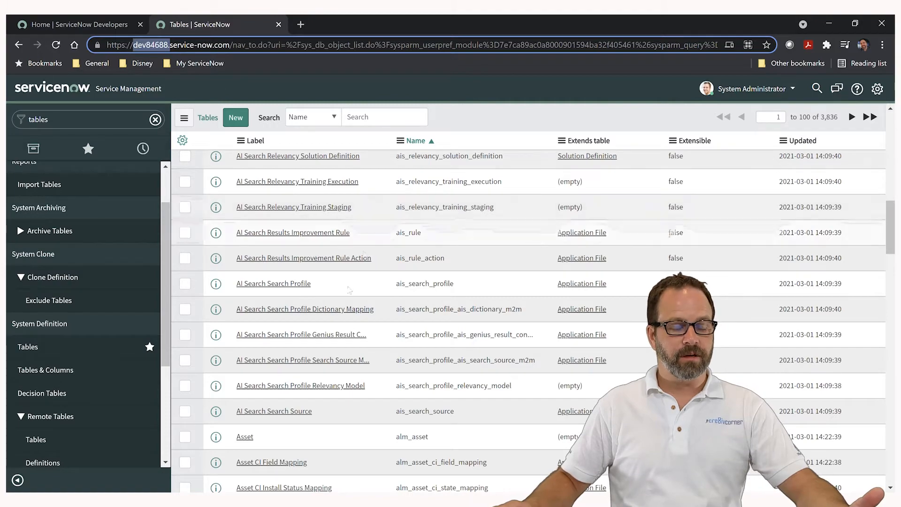
scroll(462, 378, down, 3)
scroll(461, 367, up, 3)
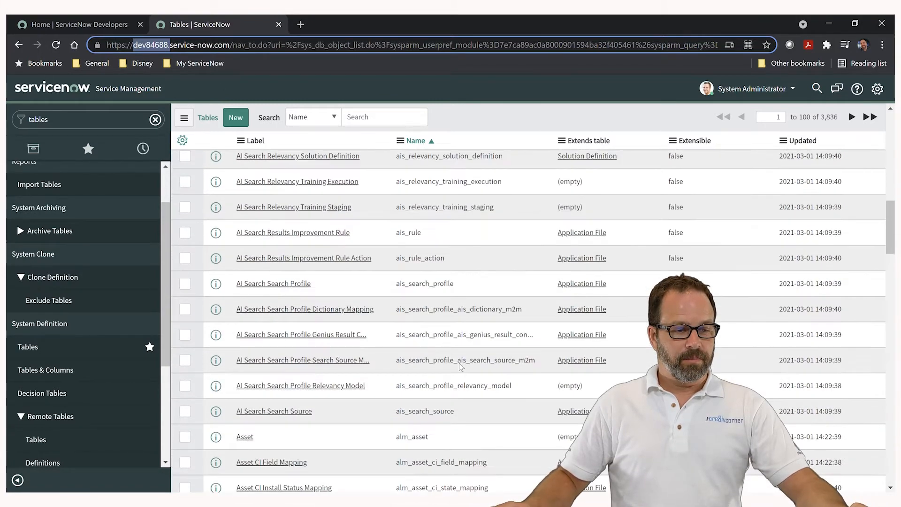
scroll(461, 367, up, 5)
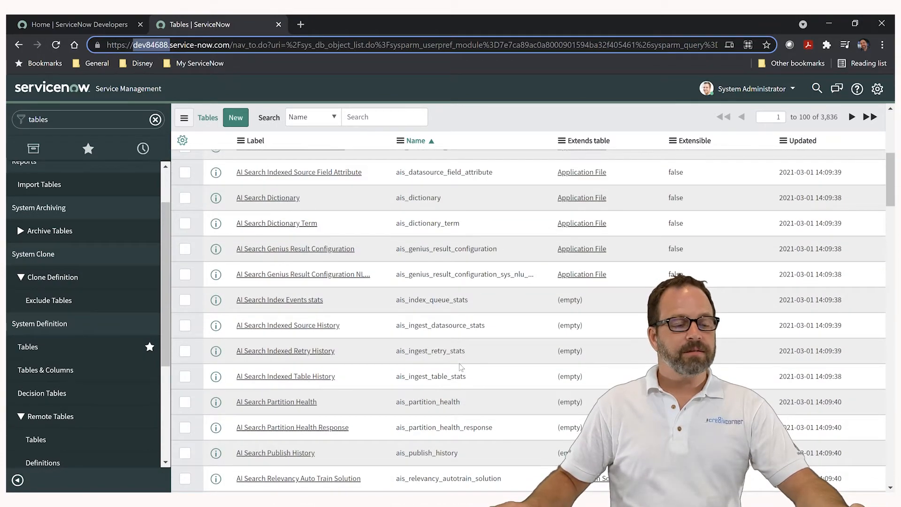
scroll(388, 251, up, 3)
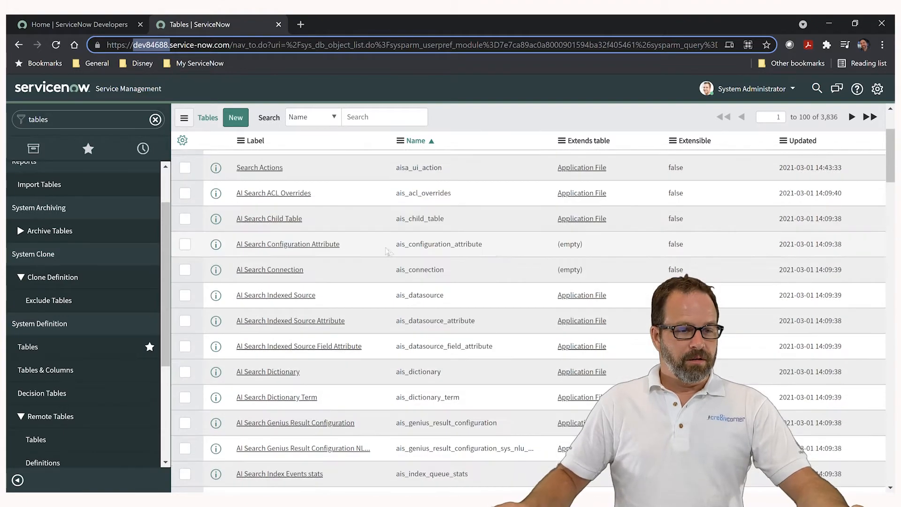
scroll(388, 251, up, 3)
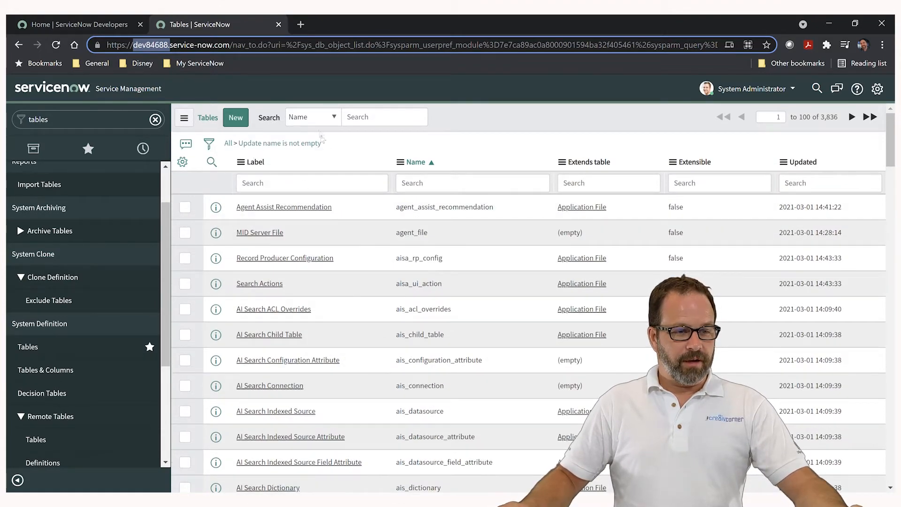
scroll(367, 338, down, 3)
scroll(386, 311, up, 3)
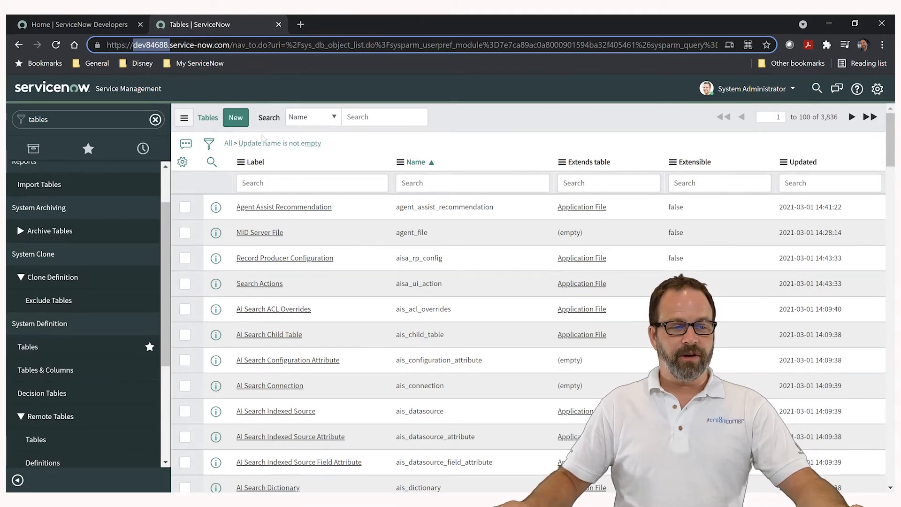
Start a new table record with the label "Test Table" and let its name fill in from the label
click(239, 120)
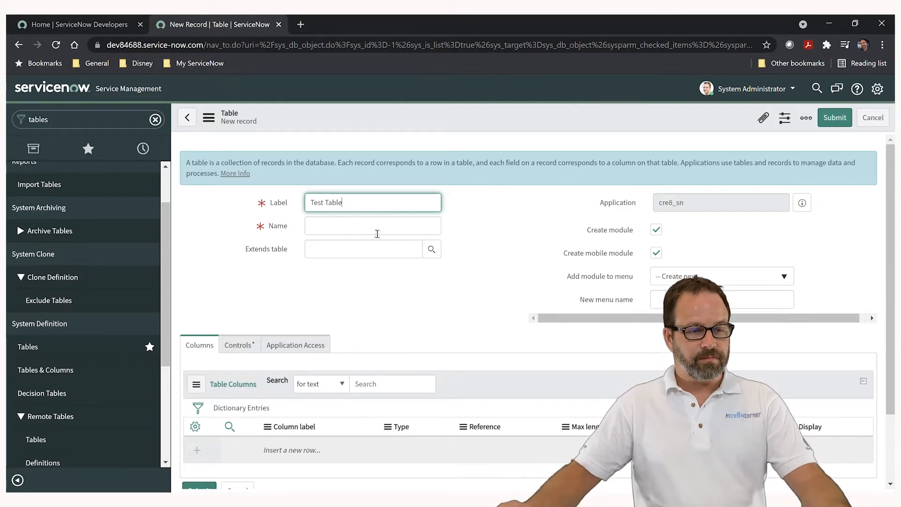
click(357, 229)
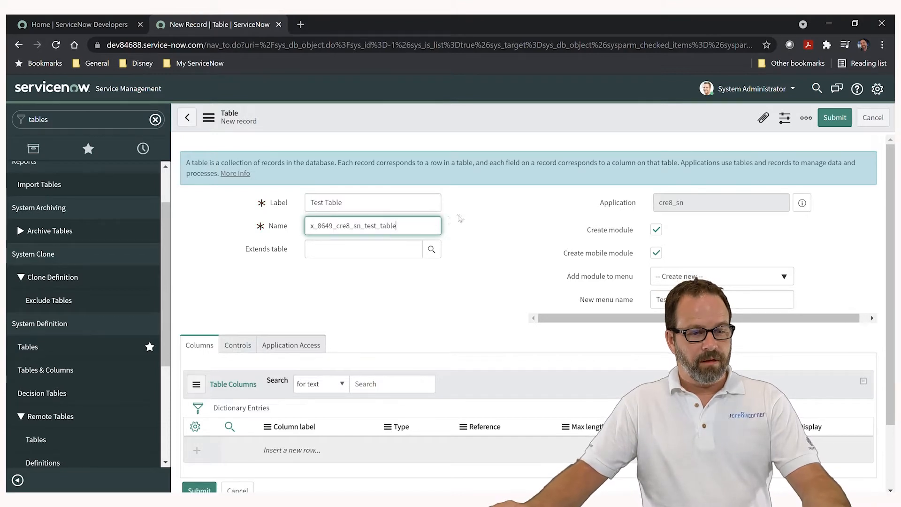
click(461, 217)
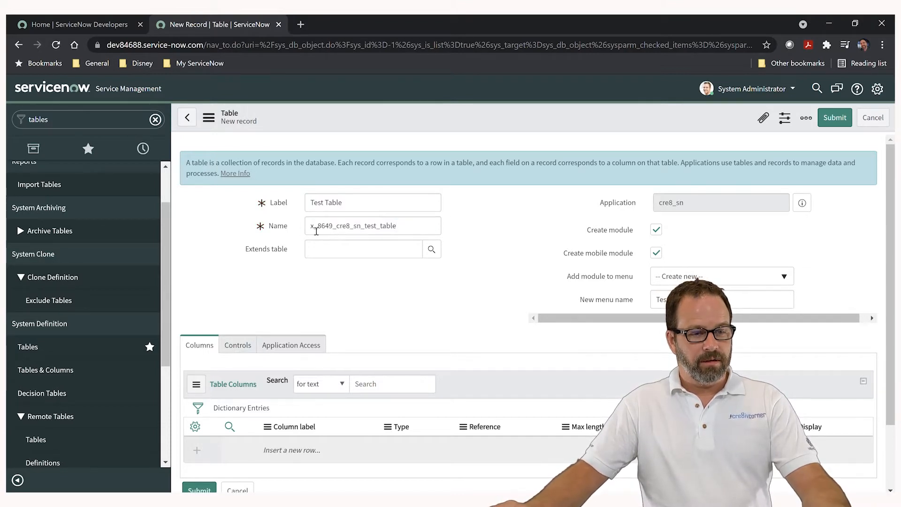
Examine the new table's label and generated name, including the prefix at the start of the name
drag(364, 206, 296, 206)
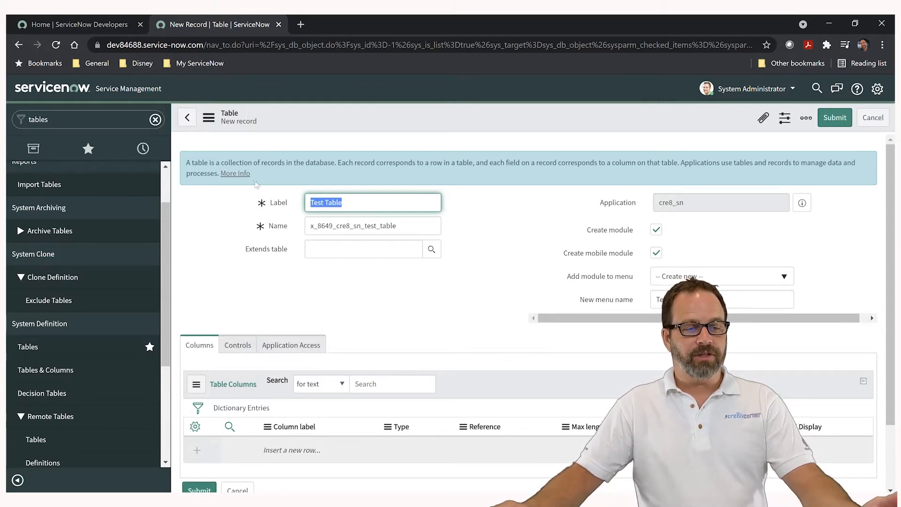
click(312, 228)
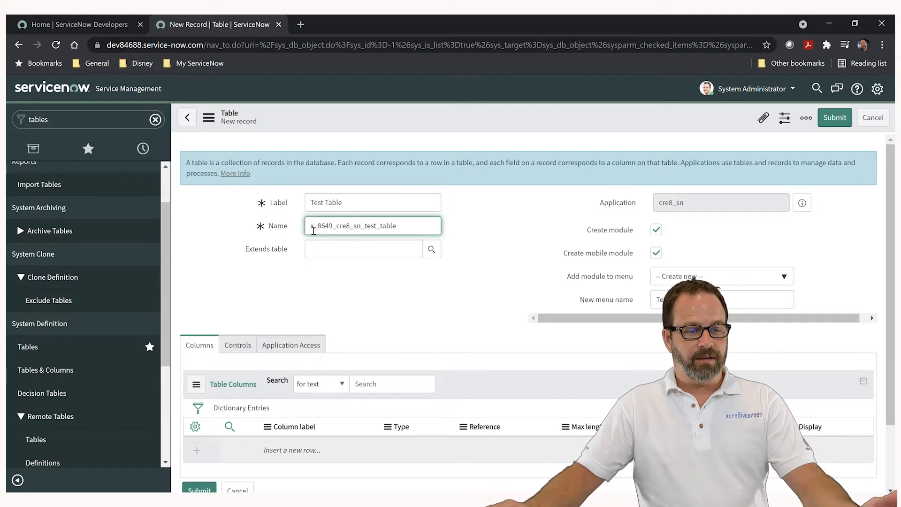
drag(314, 231, 413, 231)
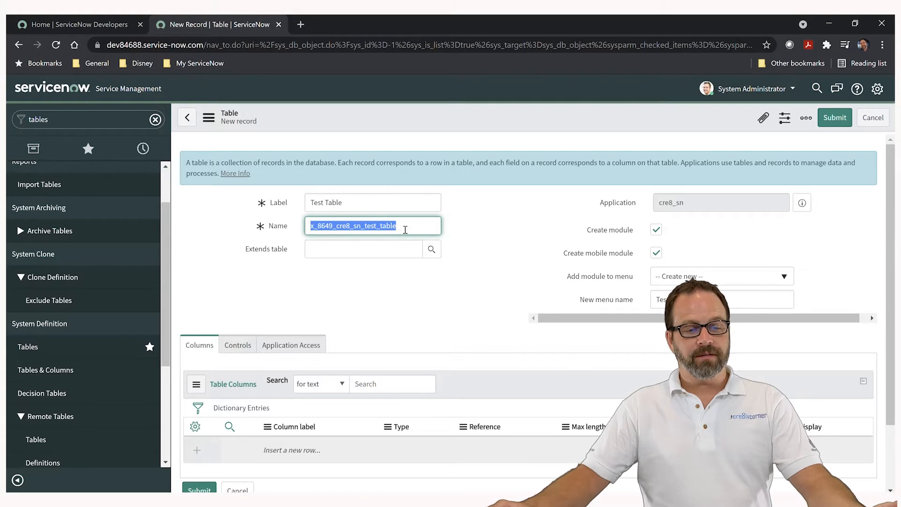
click(417, 233)
drag(429, 232, 289, 229)
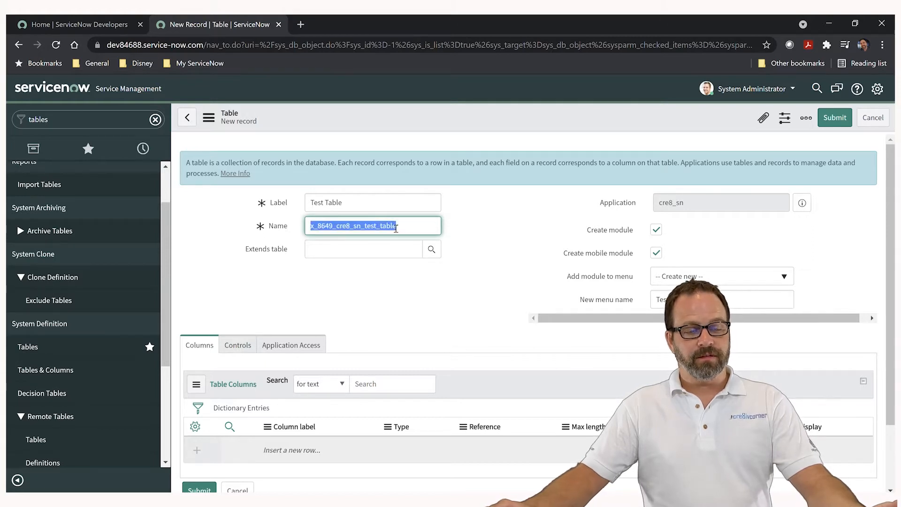
click(407, 228)
drag(418, 231, 314, 231)
click(362, 233)
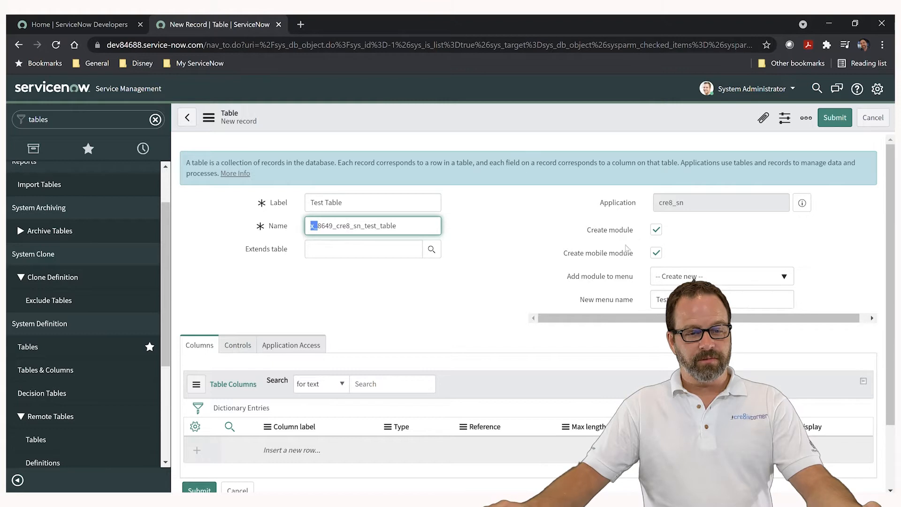
Add a column labelled "Test Field" of type String to the new table
scroll(588, 285, down, 1)
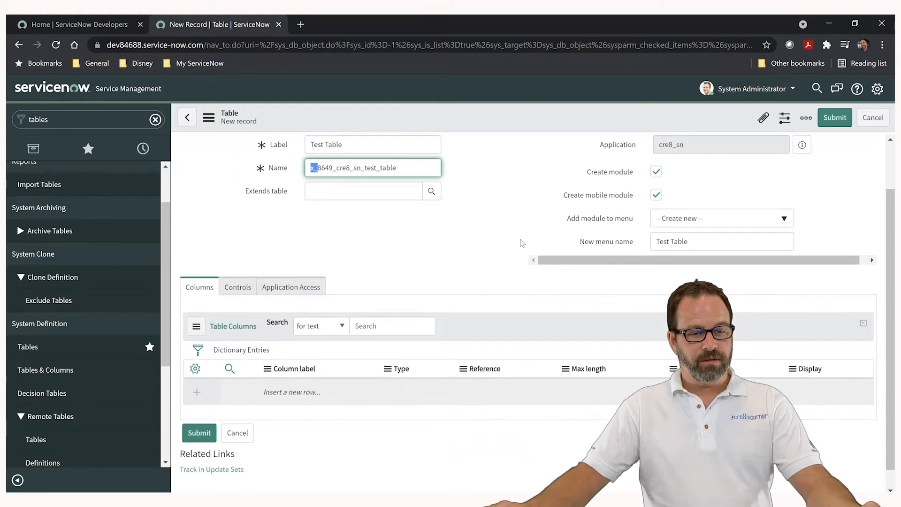
scroll(522, 243, down, 1)
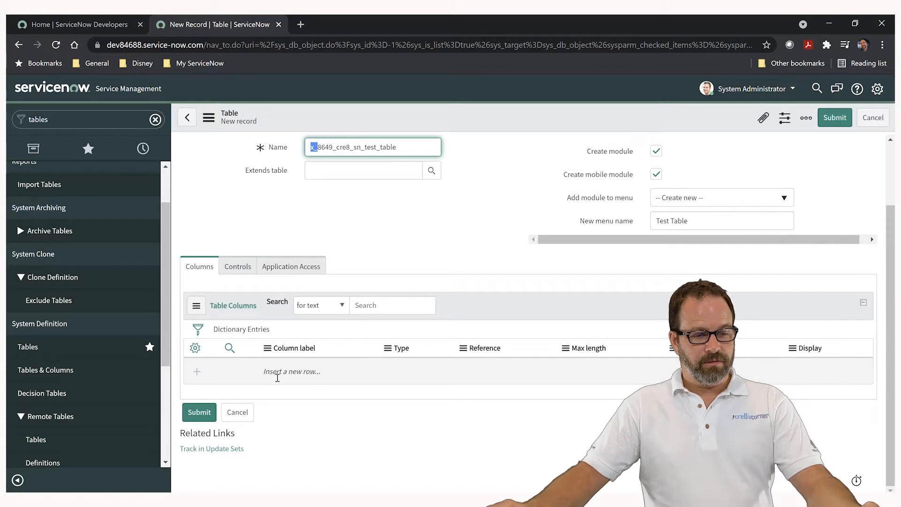
click(286, 373)
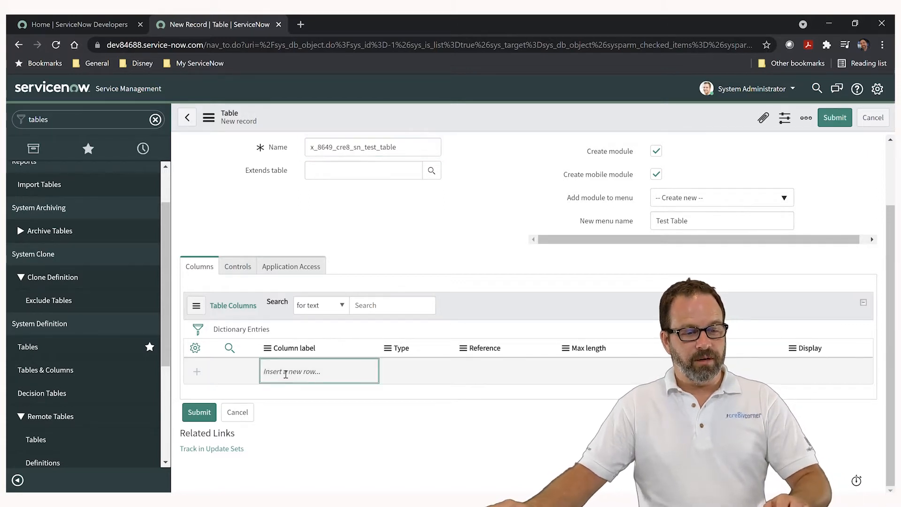
click(285, 374)
text(T)
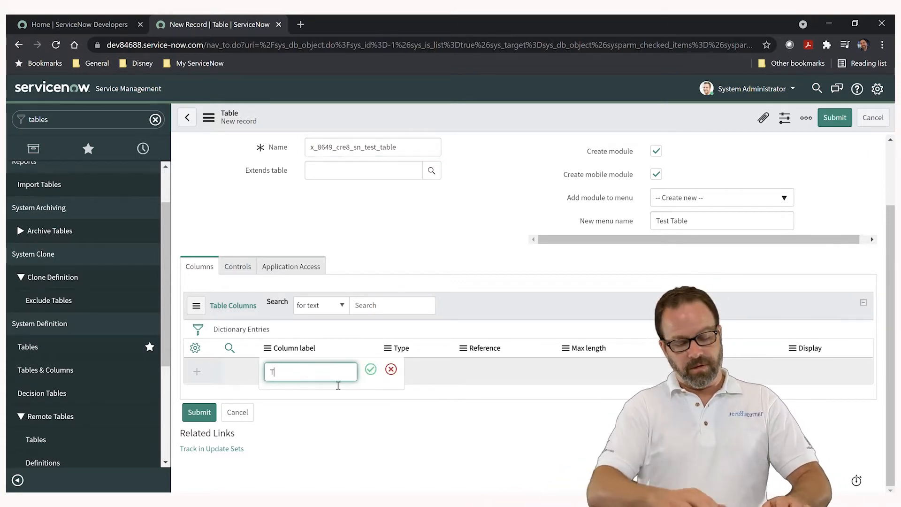
text(est Field)
key(Tab)
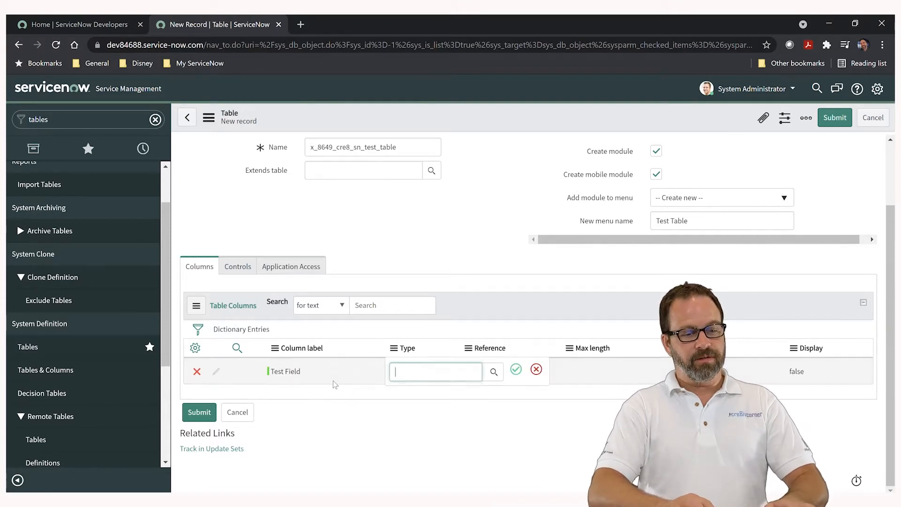
text(Str)
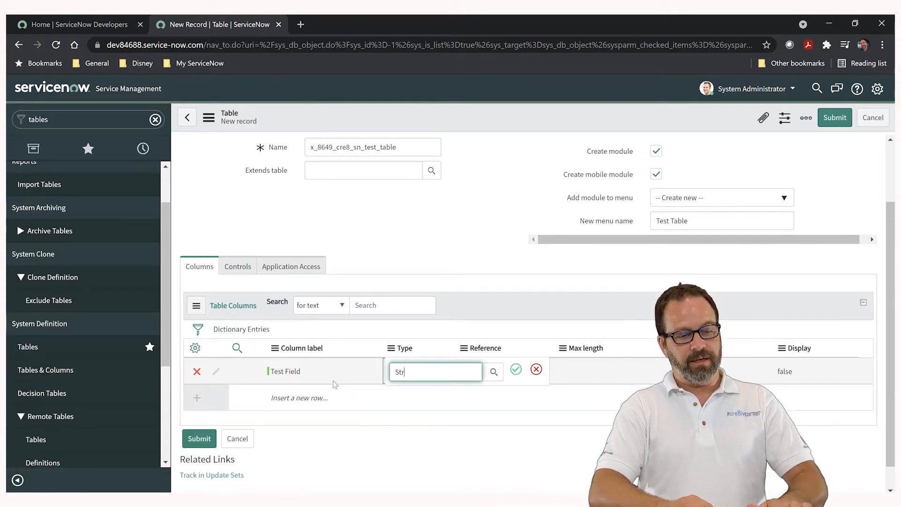
text(ing)
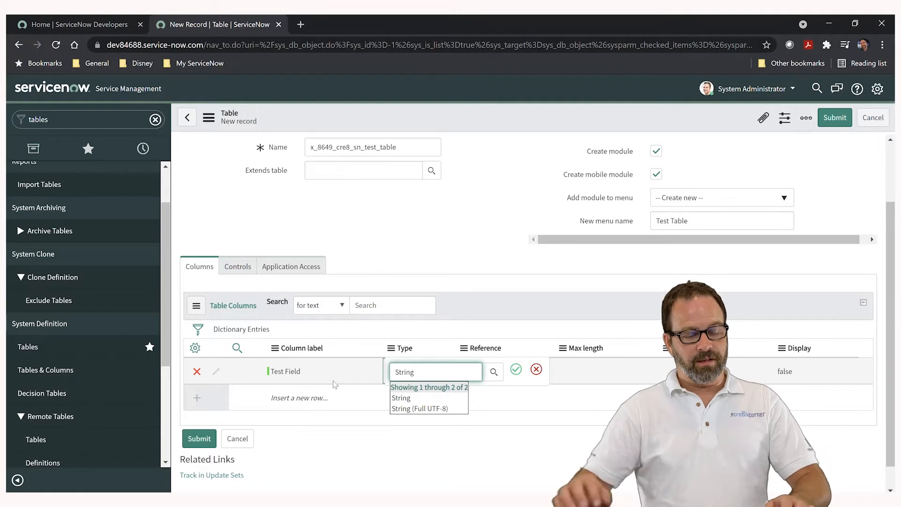
key(Down)
key(Return)
key(Return)
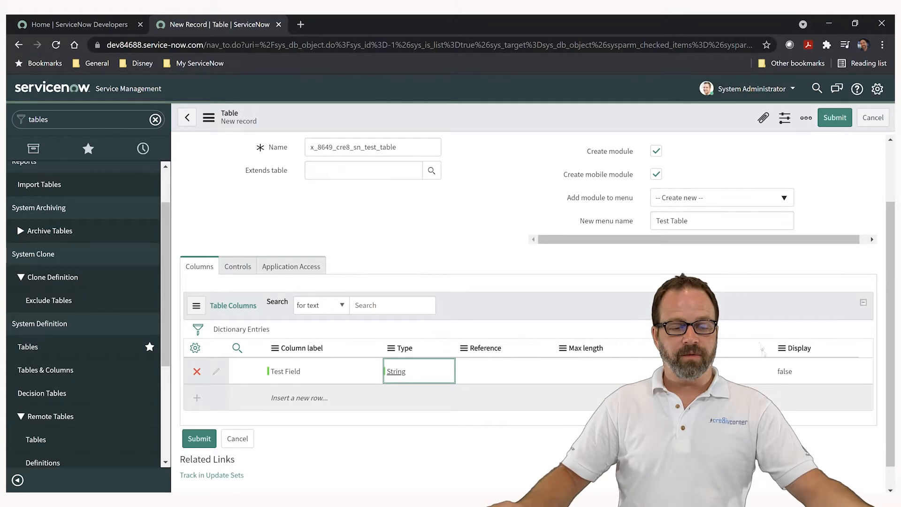
Set Display to true for the Test Field column and submit the new table record
double_click(797, 378)
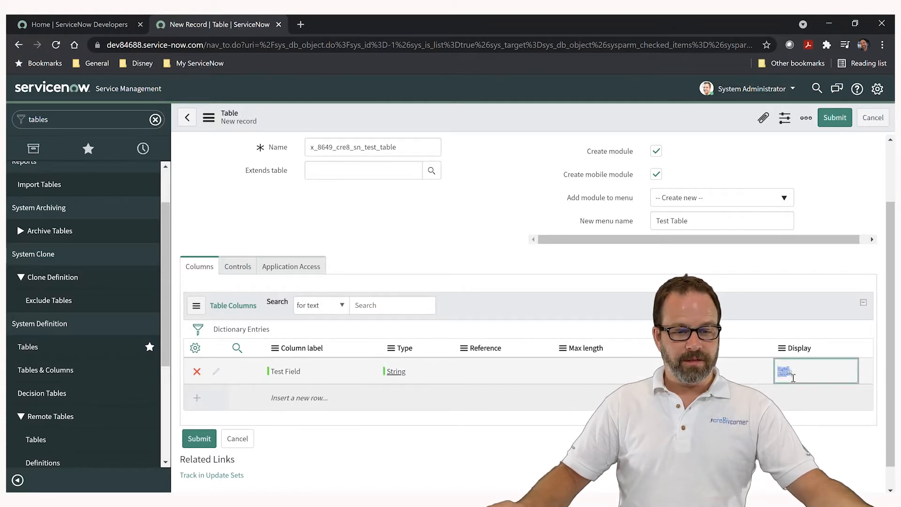
click(792, 390)
click(832, 370)
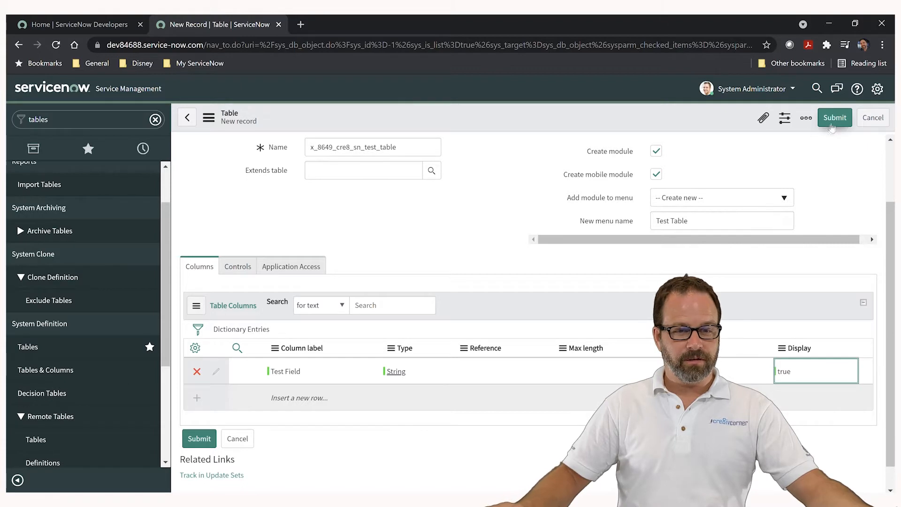
click(834, 121)
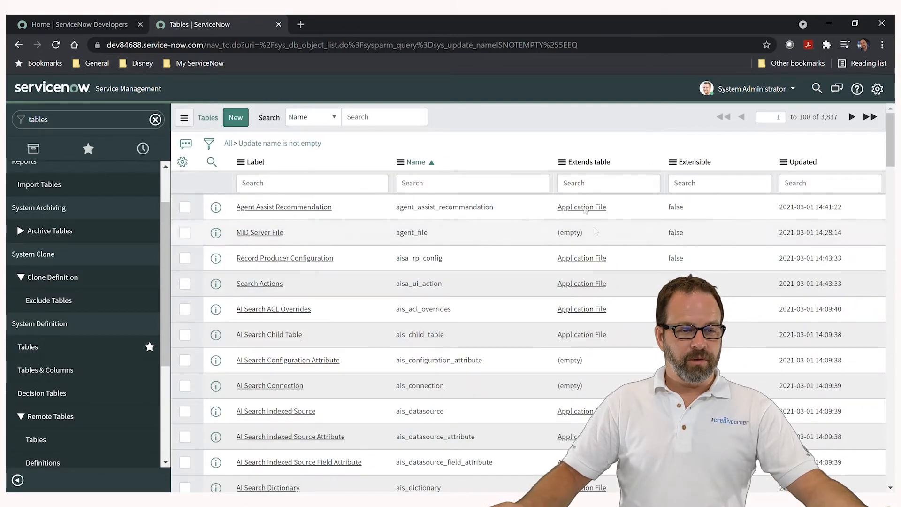
Filter the table list by the label "Test Table" and open that table's record
click(291, 191)
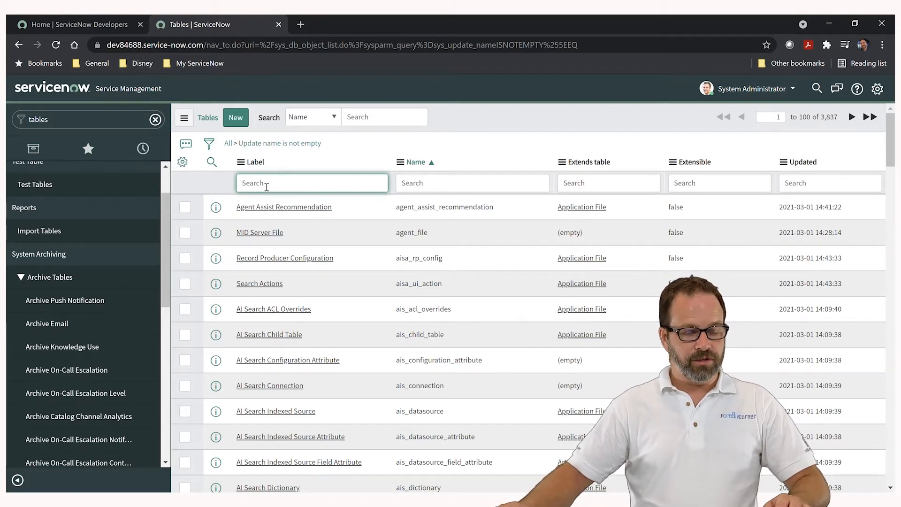
text(Test Table)
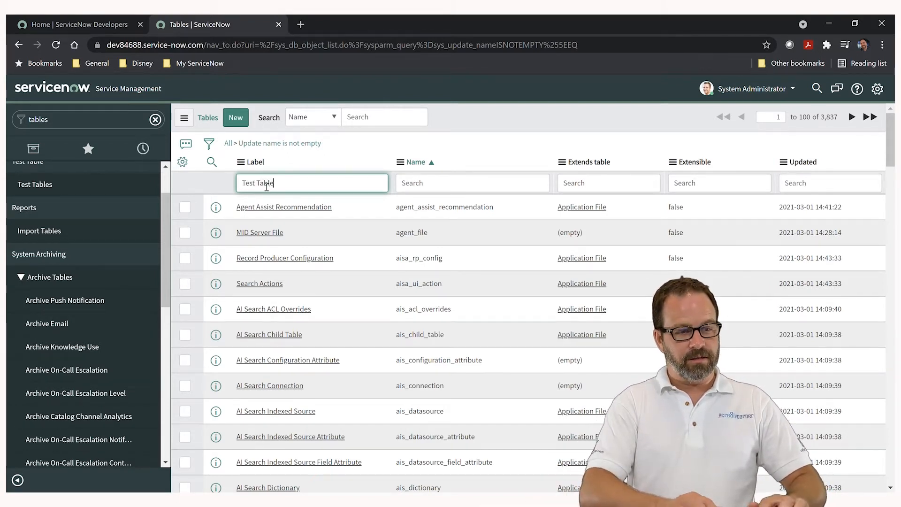
key(Return)
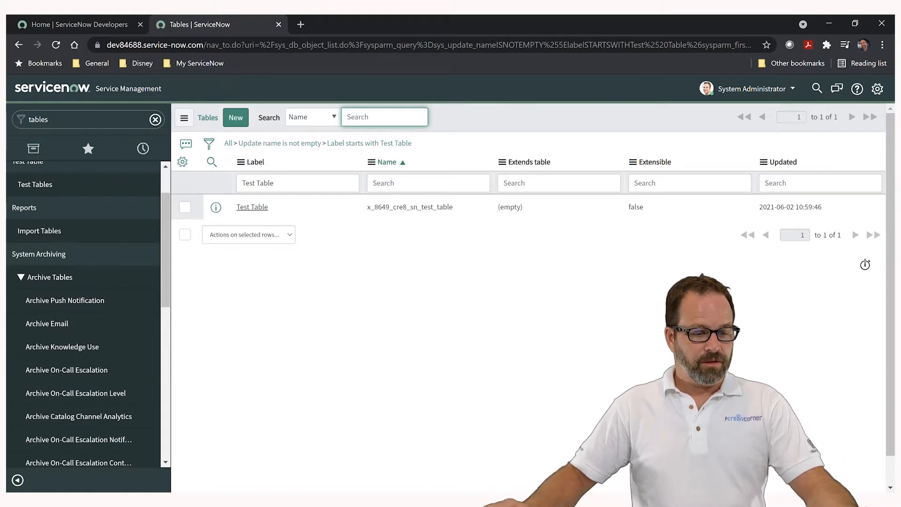
click(254, 207)
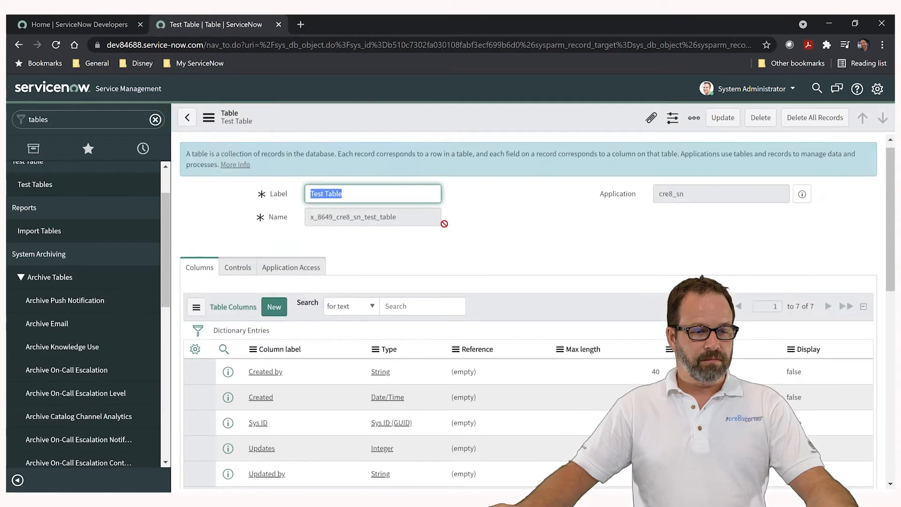
Examine the columns of Test Table, comparing the system-generated ones from Created by to Updated with the added Test Field
scroll(444, 223, down, 2)
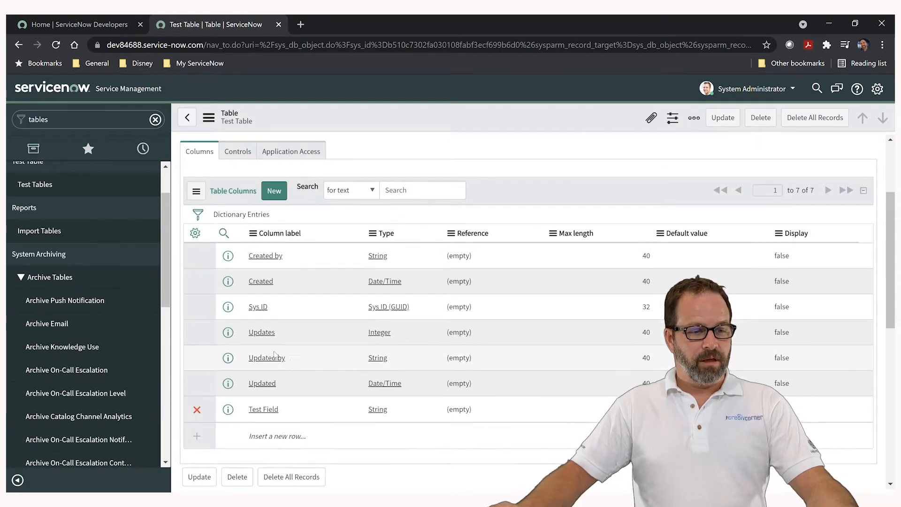
click(290, 411)
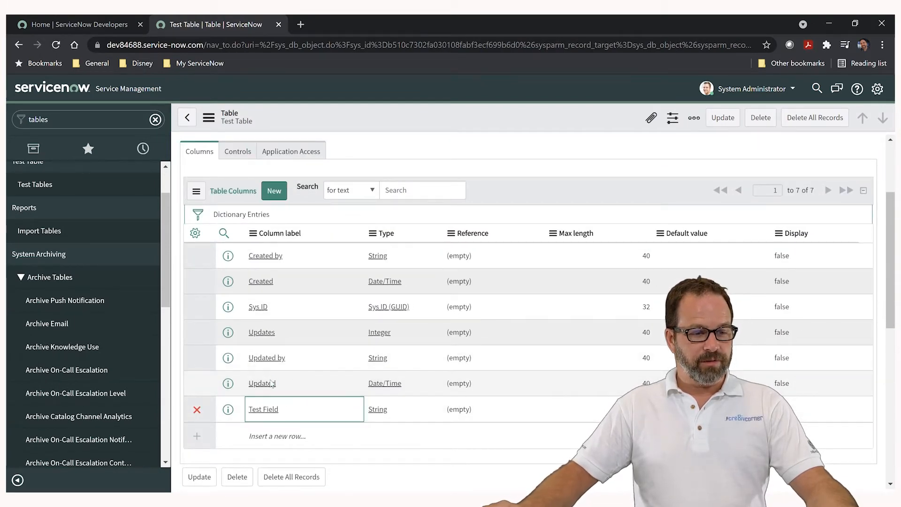
drag(271, 383, 254, 261)
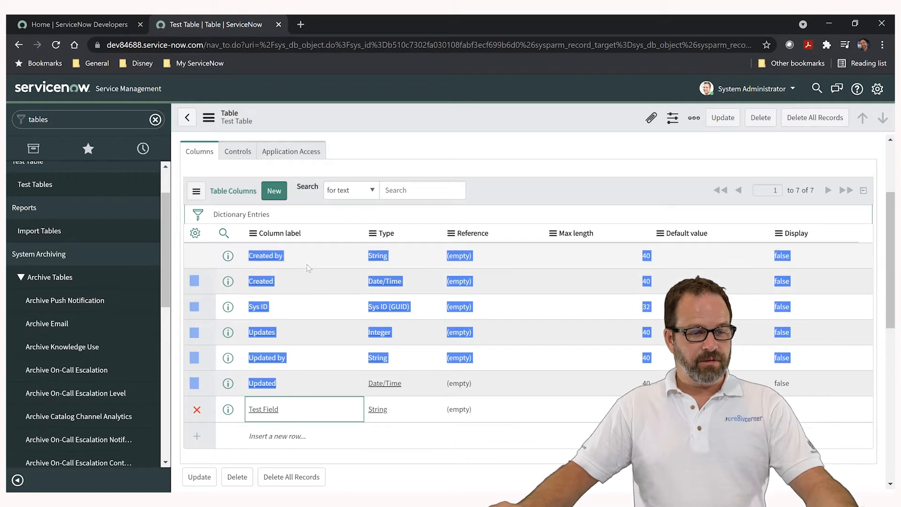
click(322, 257)
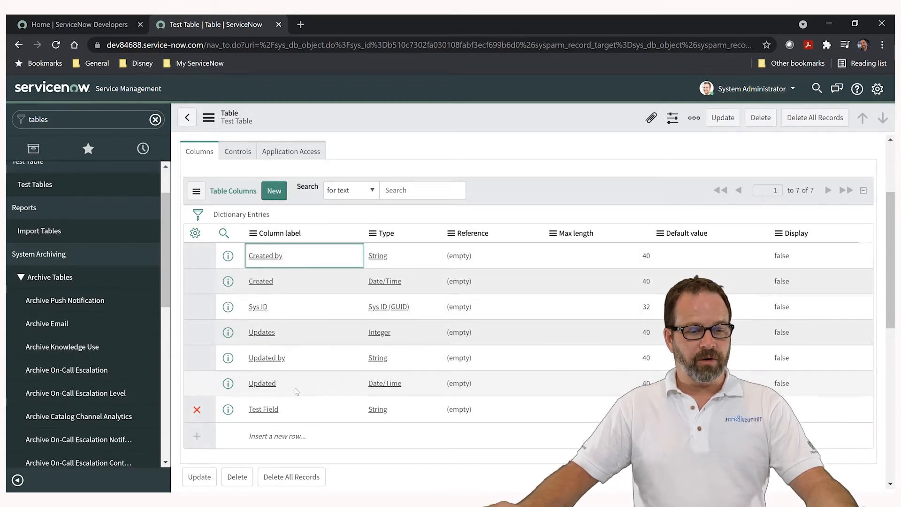
mouse_move(294, 385)
mouse_down()
mouse_move(253, 331)
mouse_move(249, 357)
mouse_move(288, 364)
mouse_move(251, 359)
mouse_move(283, 386)
mouse_move(298, 387)
mouse_up()
drag(294, 290, 249, 259)
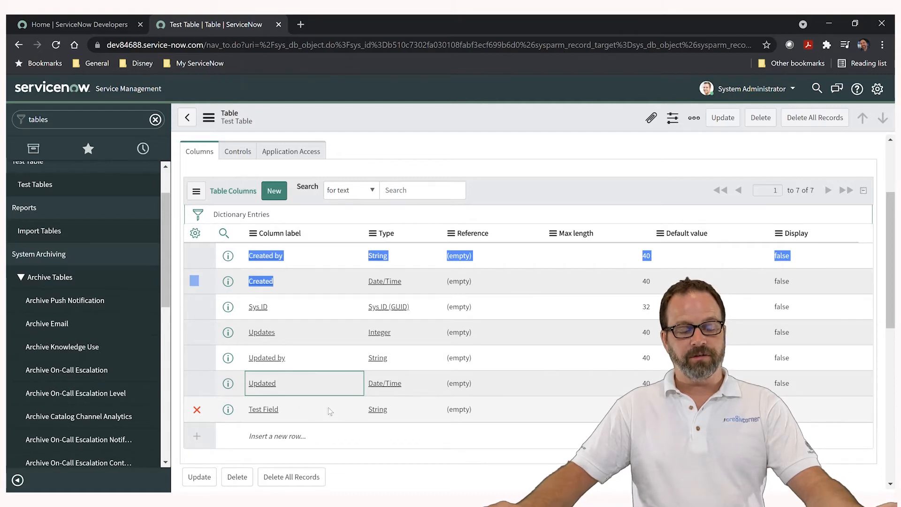
scroll(428, 314, up, 3)
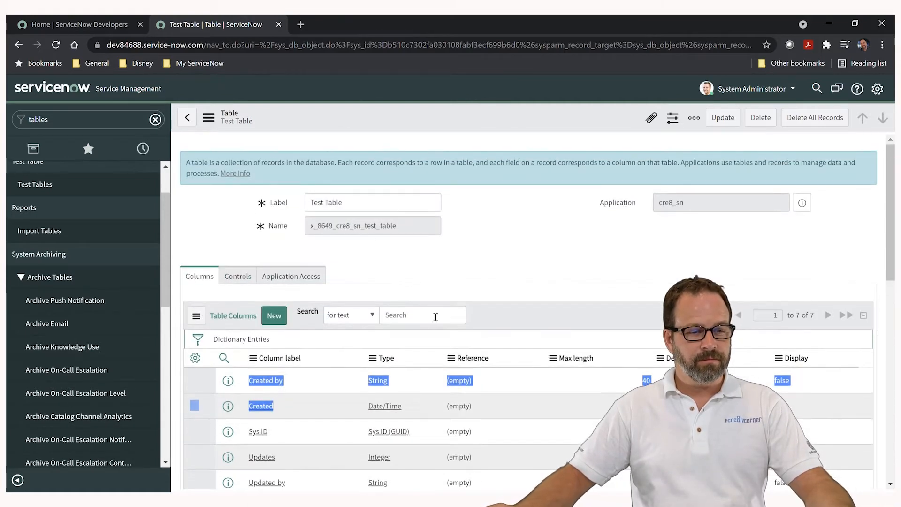
scroll(431, 312, down, 3)
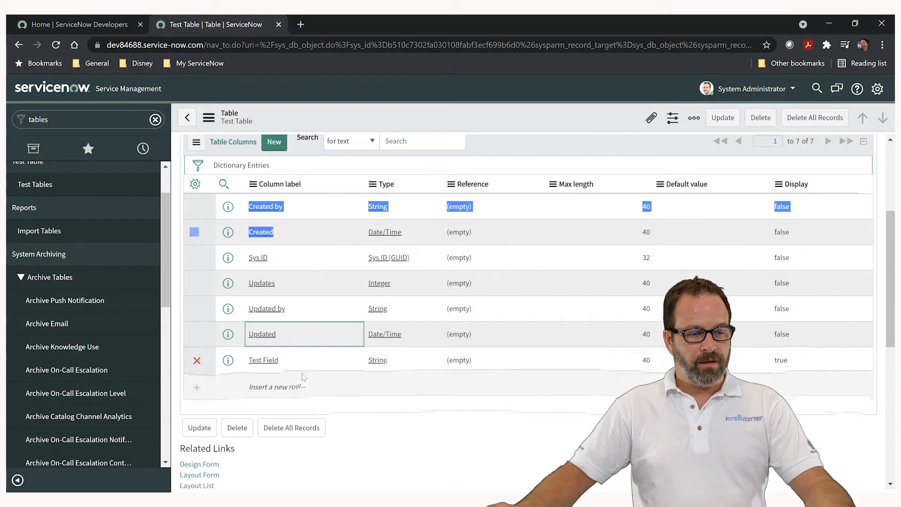
Insert a new column row labelled "Test Field 2" below Test Field in Test Table
click(278, 391)
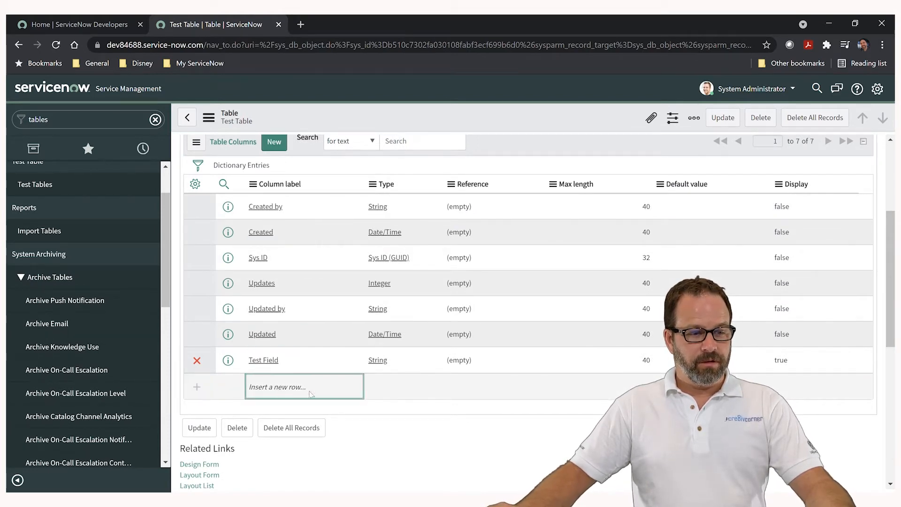
scroll(295, 254, up, 1)
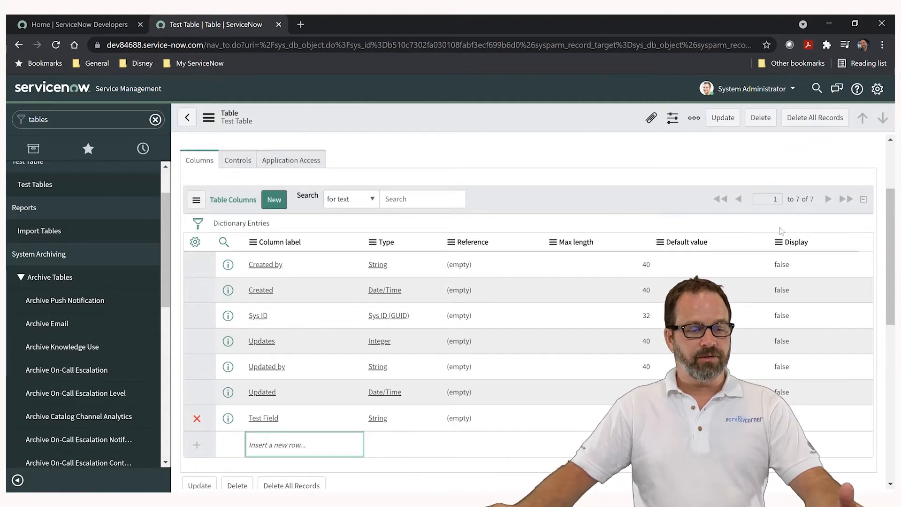
double_click(288, 446)
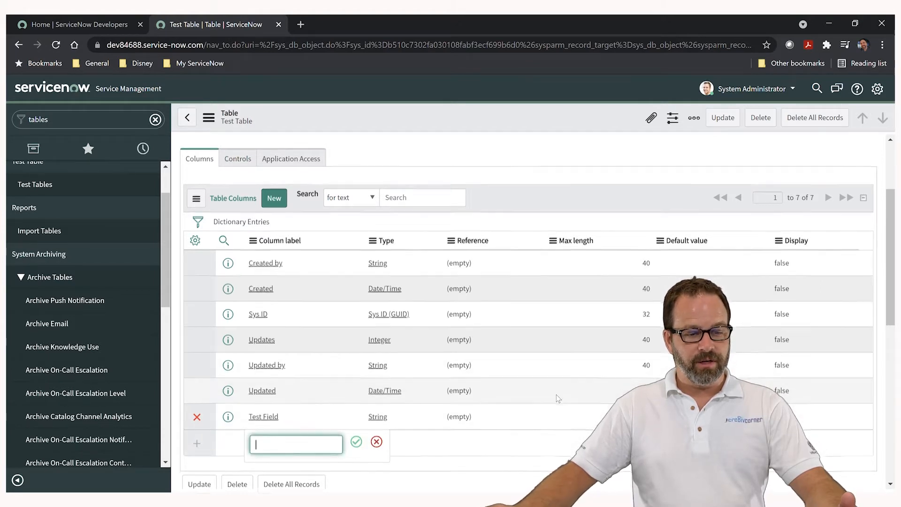
scroll(558, 398, down, 1)
scroll(558, 398, down, 1)
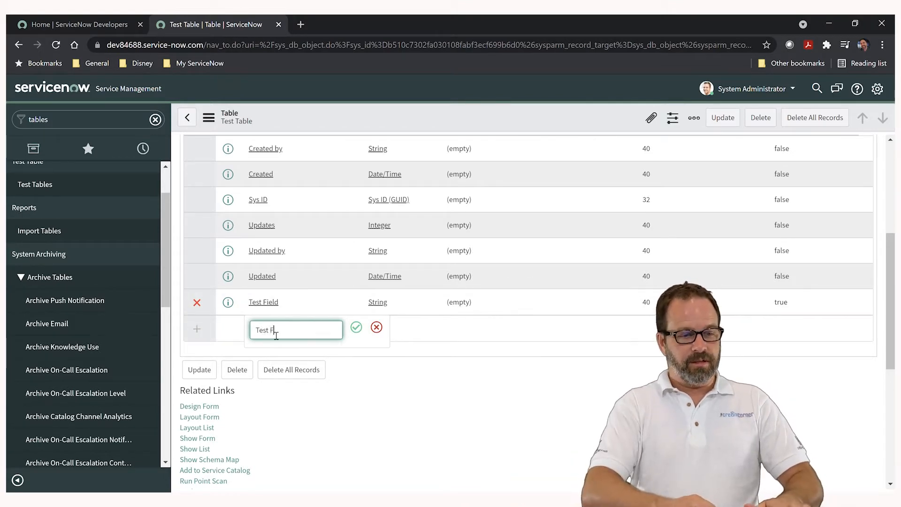
text(ield)
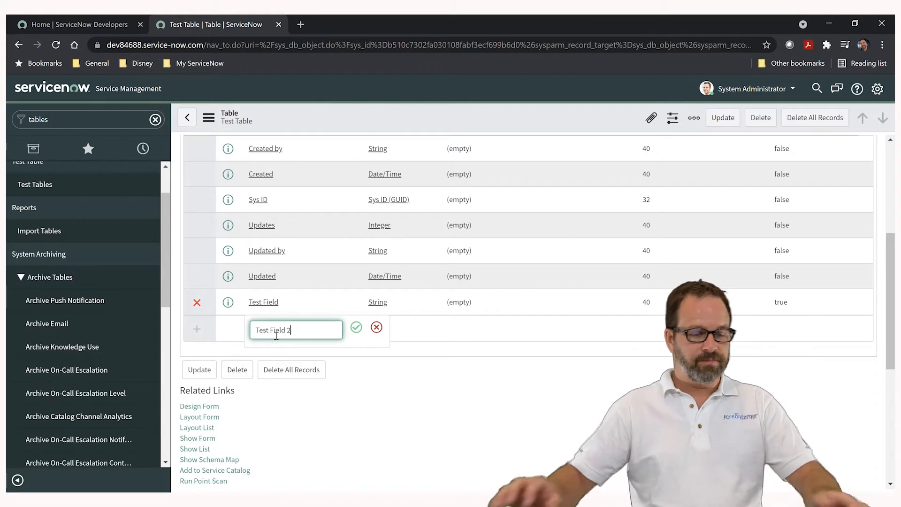
text( 2)
click(357, 327)
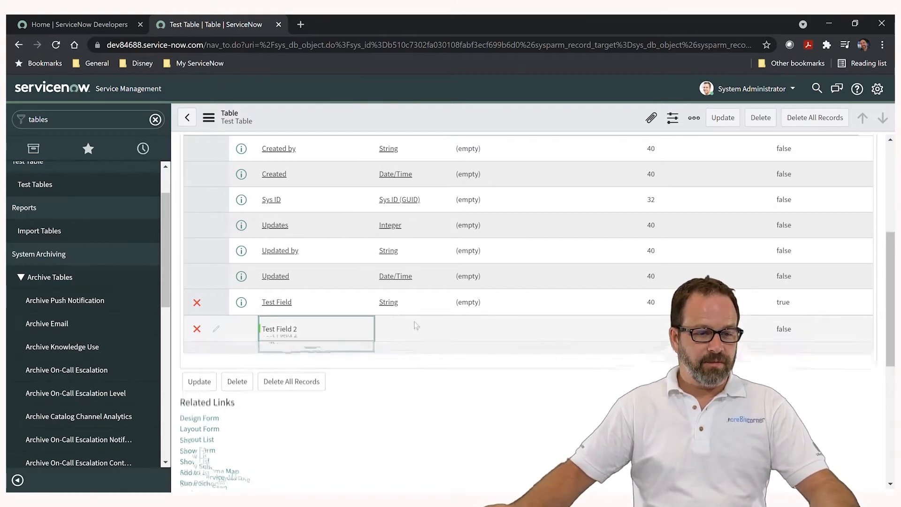
click(398, 335)
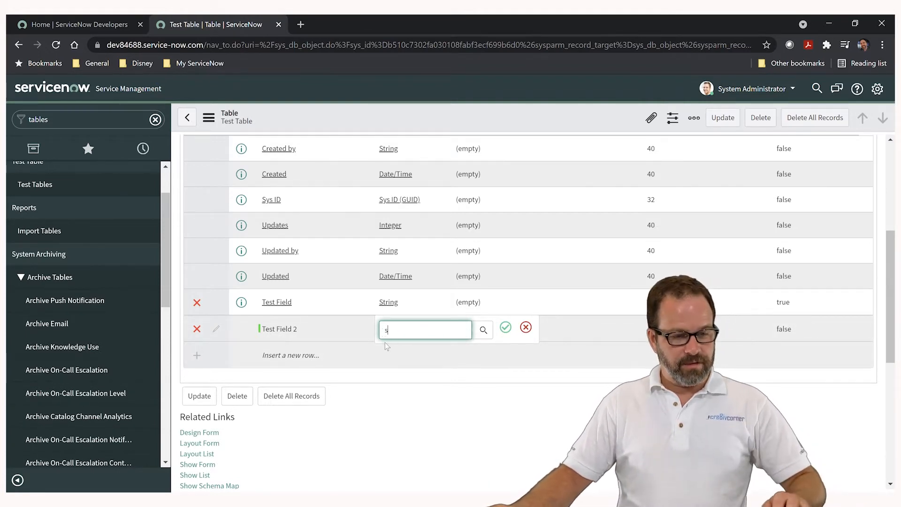
text(t)
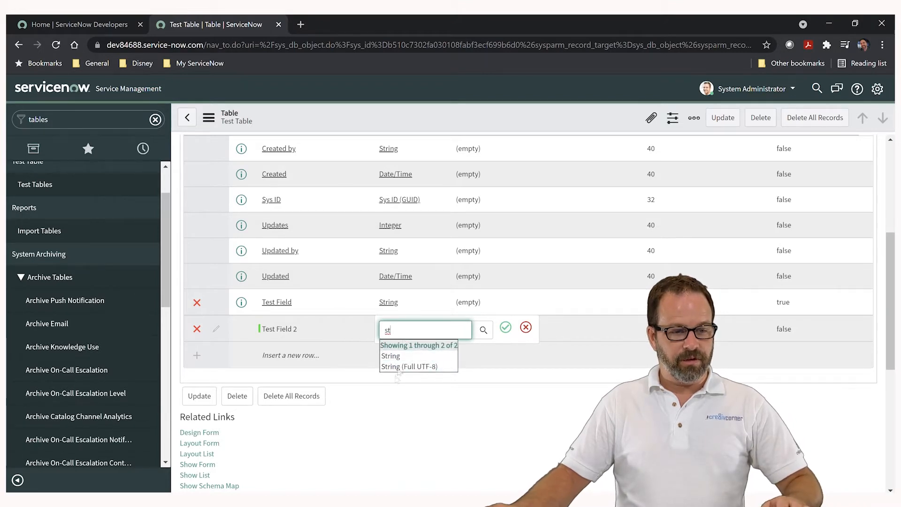
drag(427, 333, 346, 331)
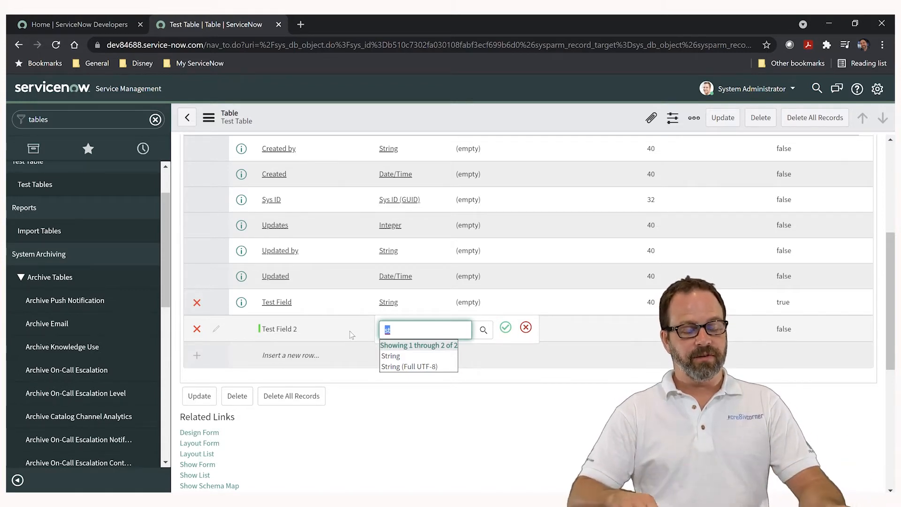
key(BackSpace)
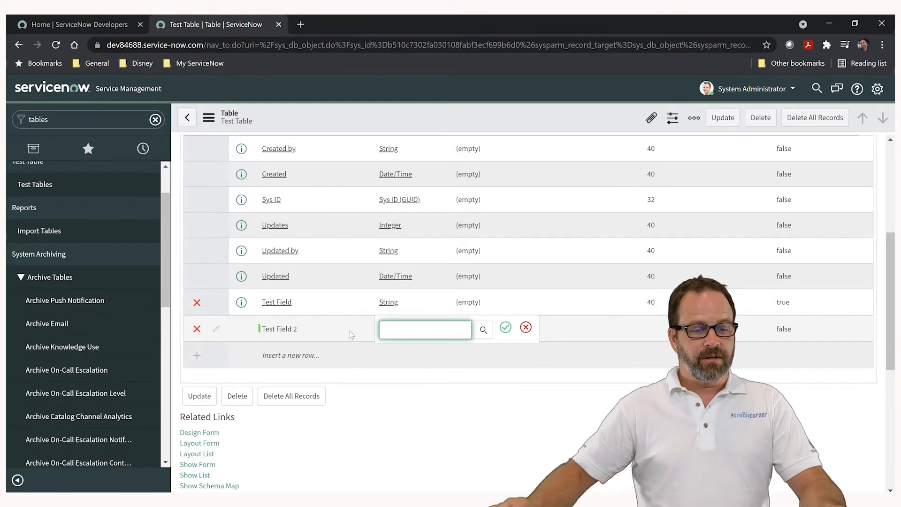
click(484, 331)
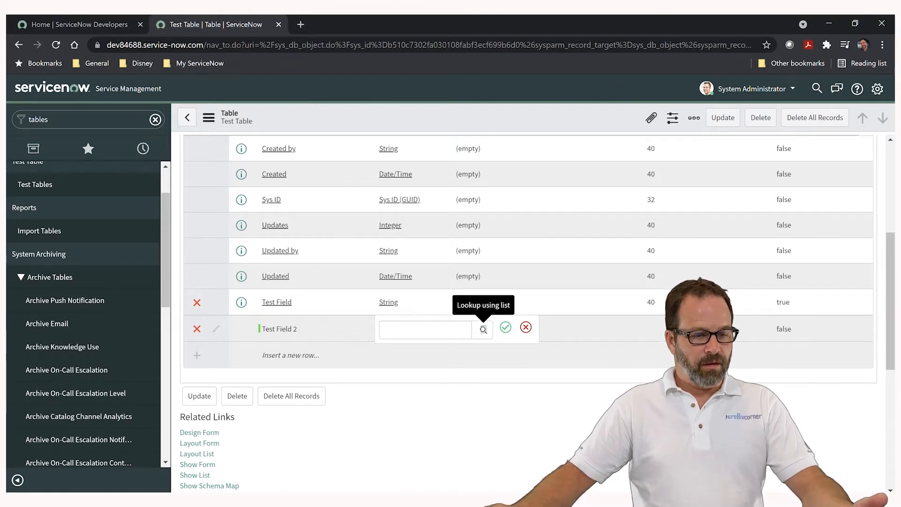
Set the type of the Test Field 2 column to Date/Time
click(429, 335)
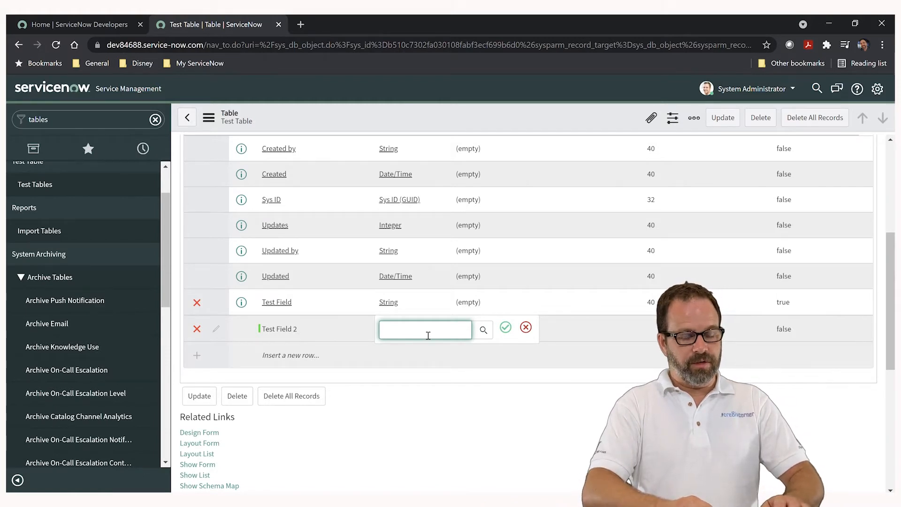
text(Date)
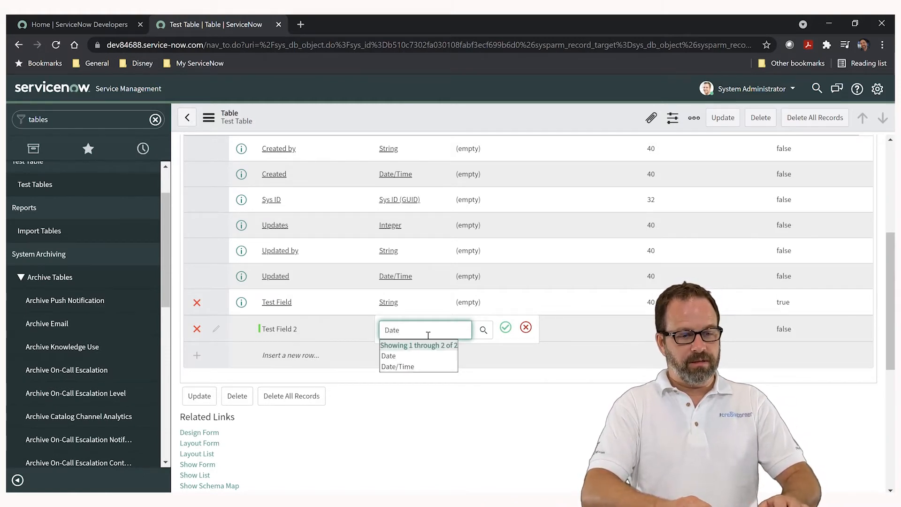
key(Down)
key(Down)
key(Return)
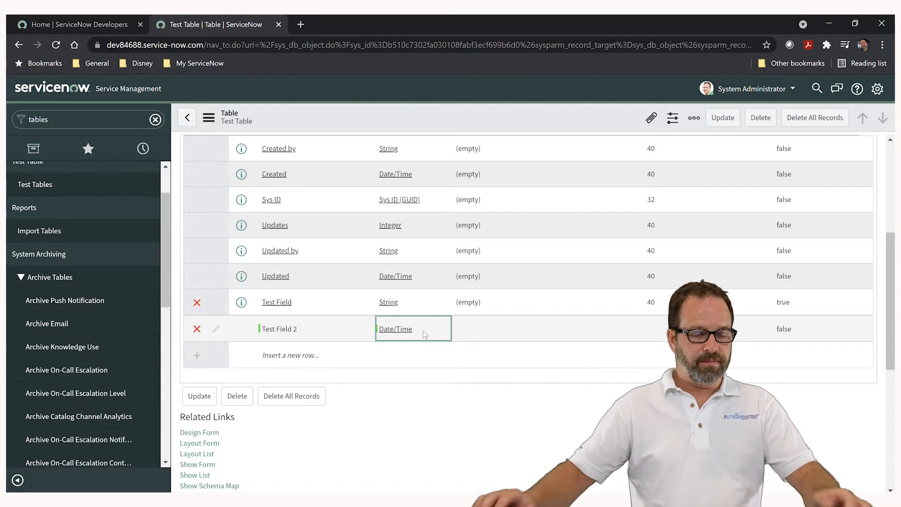
Save the Test Table record with its new column while staying on the record
right_click(532, 121)
click(472, 118)
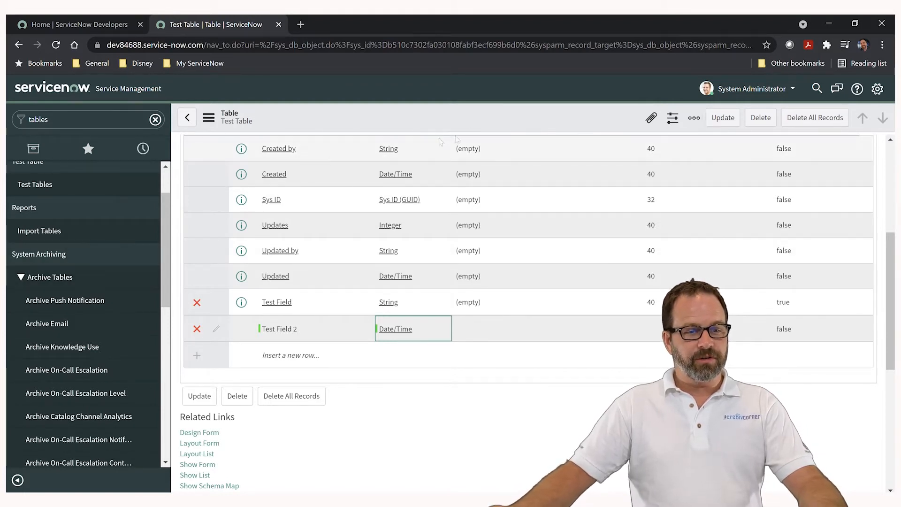
right_click(481, 118)
click(550, 142)
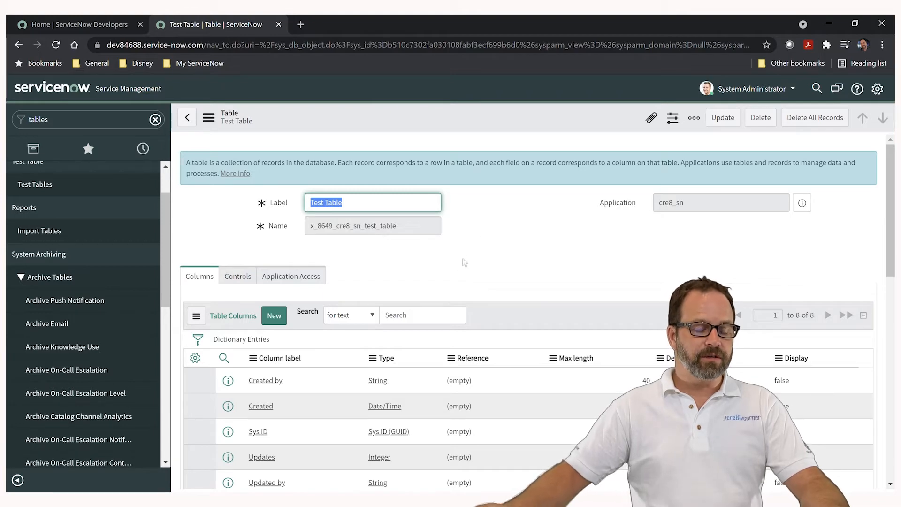
Review the saved column list of Test Table, including each column's type, maximum length and Display setting
scroll(523, 260, down, 5)
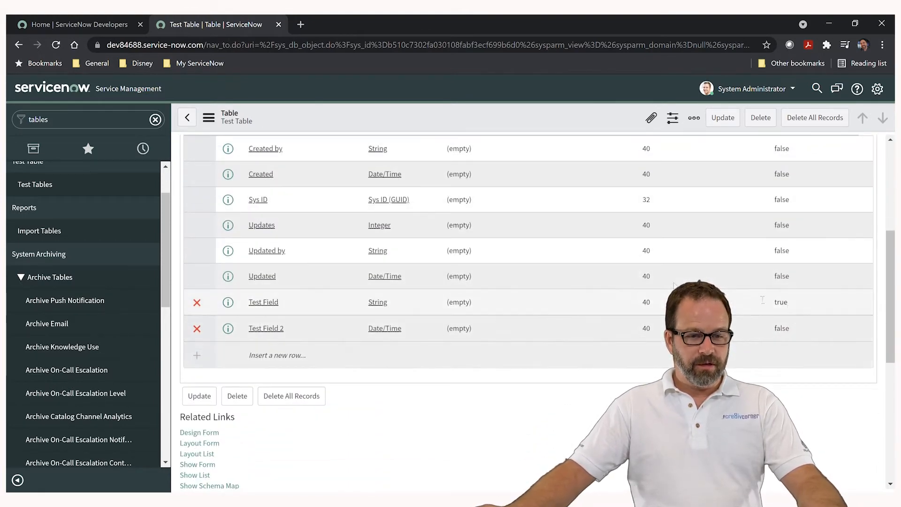
scroll(335, 310, up, 5)
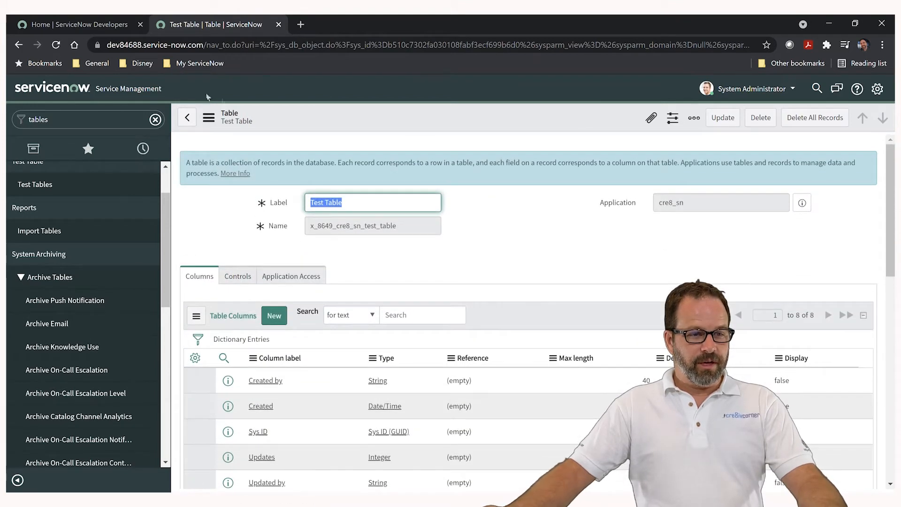
scroll(214, 271, down, 1)
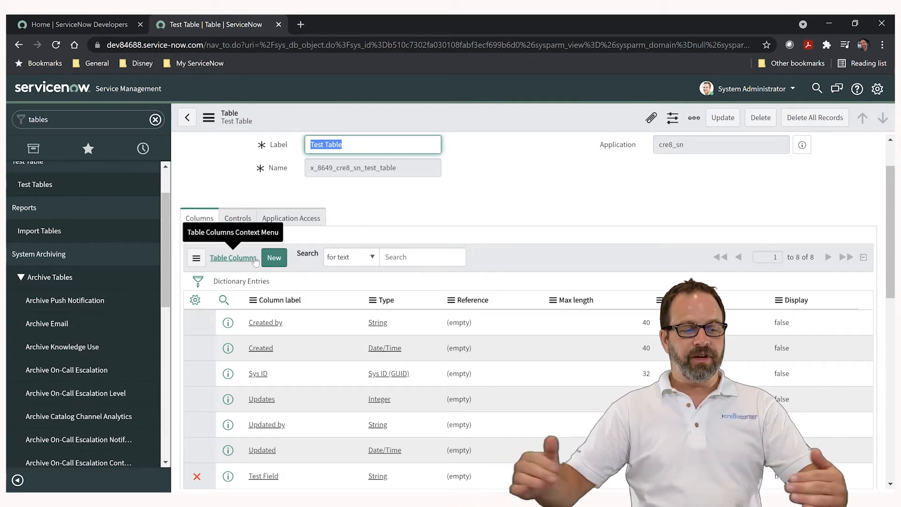
scroll(375, 260, down, 3)
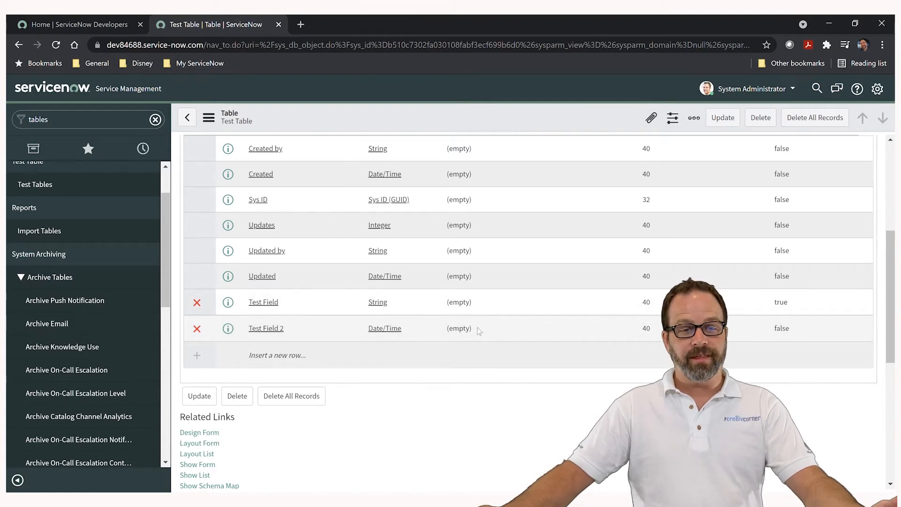
scroll(345, 323, down, 1)
scroll(307, 322, up, 2)
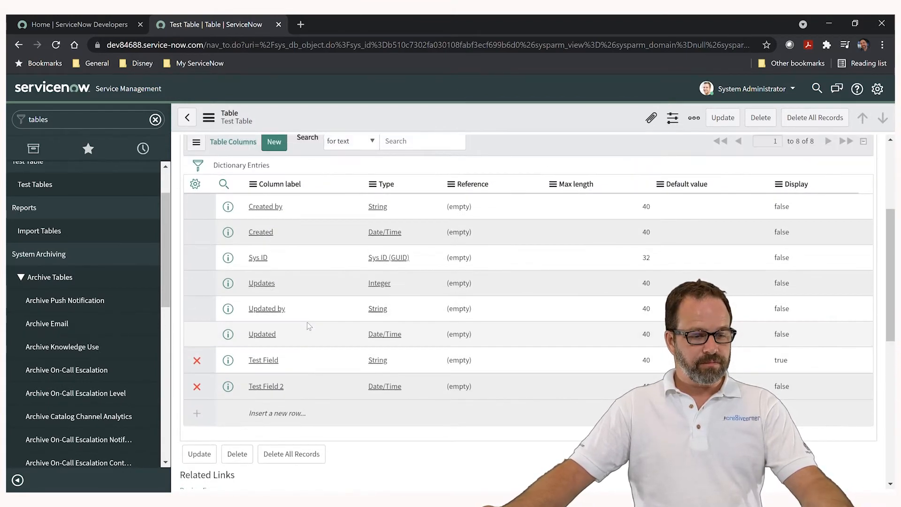
Show the list of records in Test Table from the table definition's related links and check it for existing records
scroll(416, 348, down, 3)
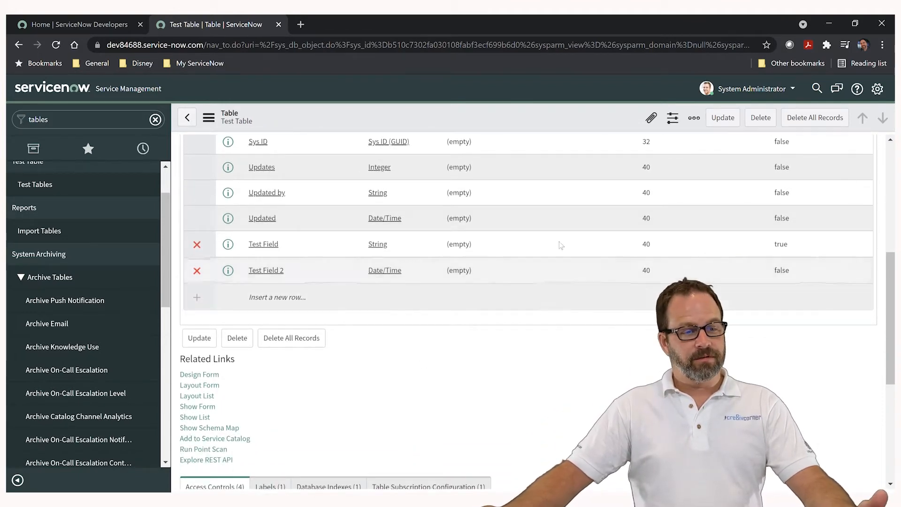
scroll(531, 240, up, 4)
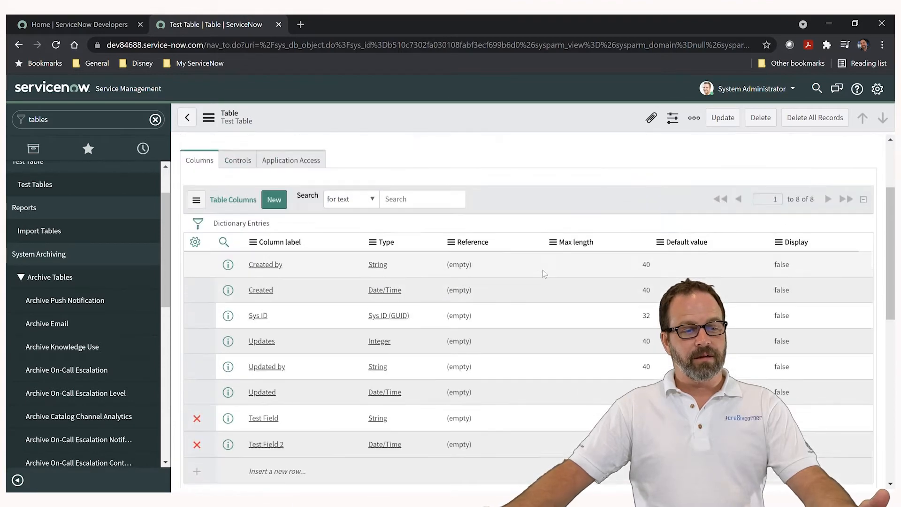
scroll(579, 289, down, 1)
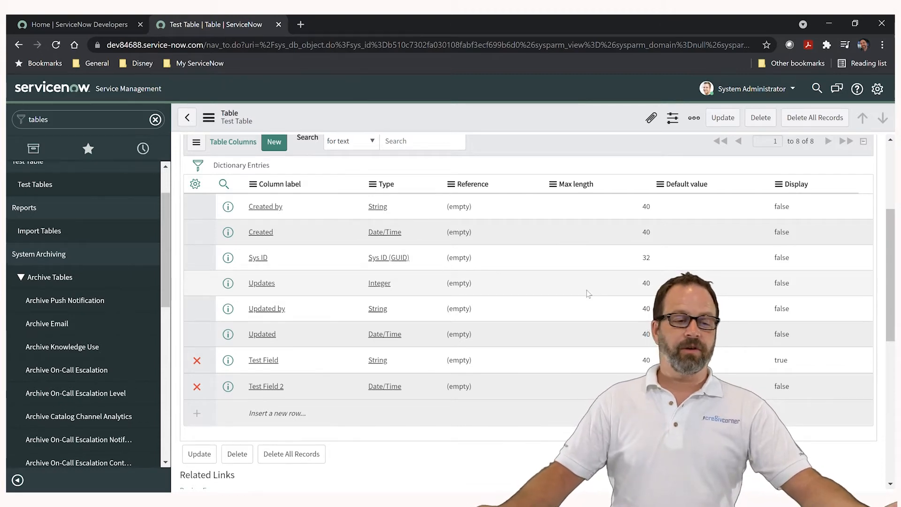
scroll(345, 315, down, 4)
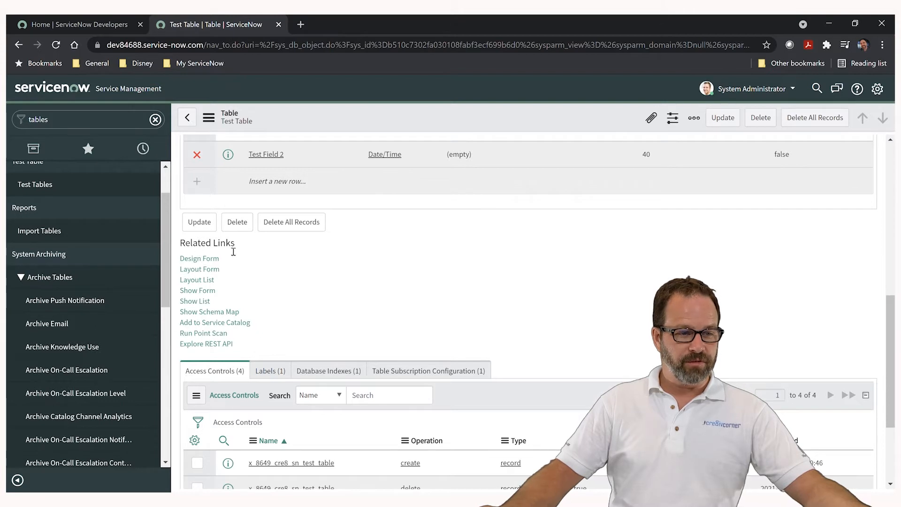
click(195, 302)
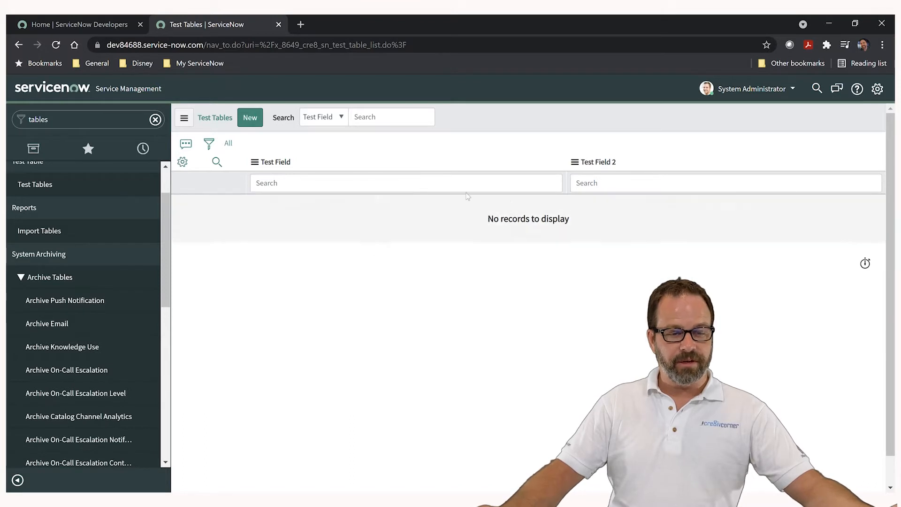
drag(466, 221, 626, 218)
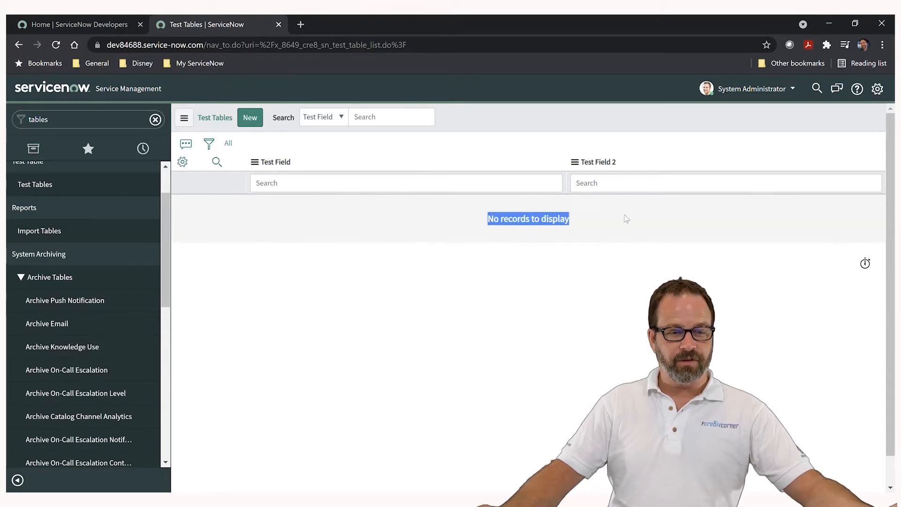
Return to the Test Table definition, show its blank record form, and enter "This is a test" in Test Field
click(19, 47)
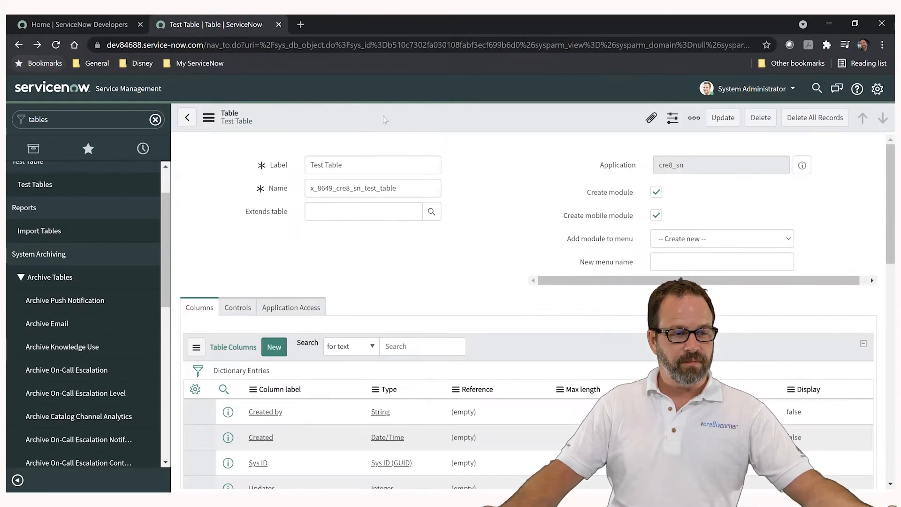
scroll(478, 344, down, 7)
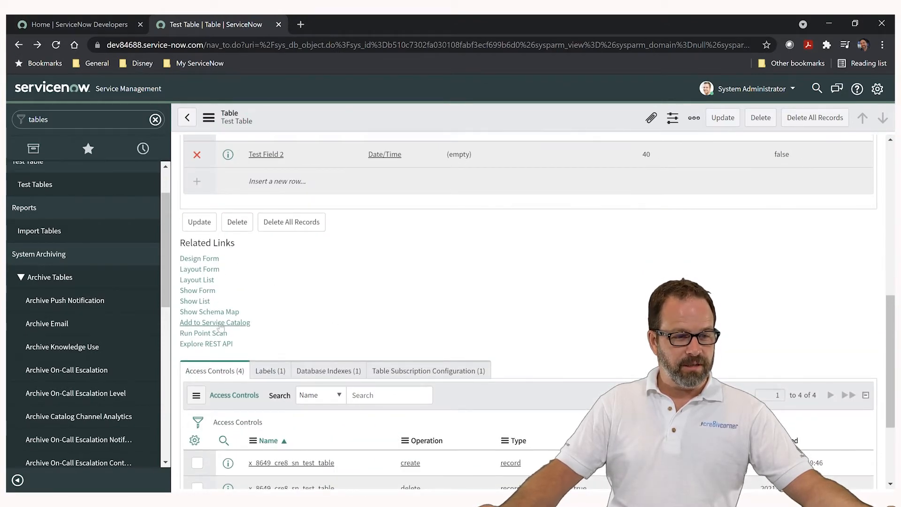
click(214, 292)
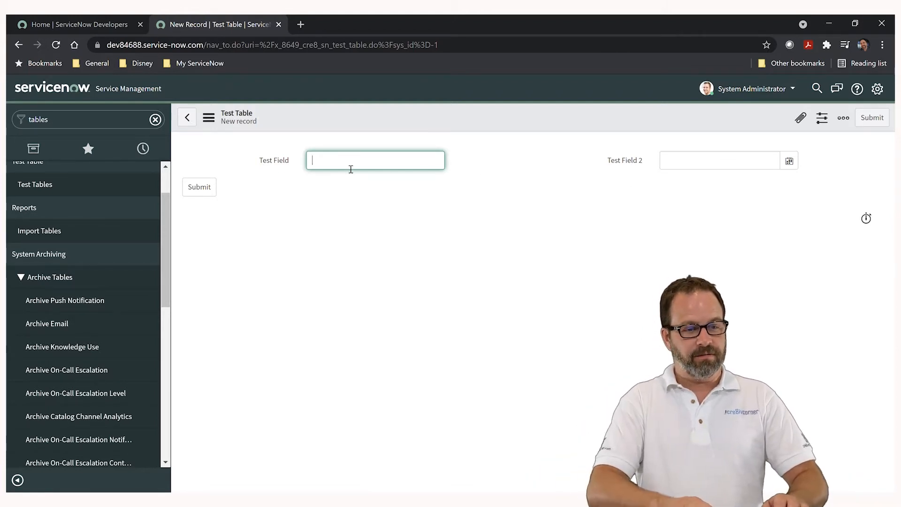
text(This is a test)
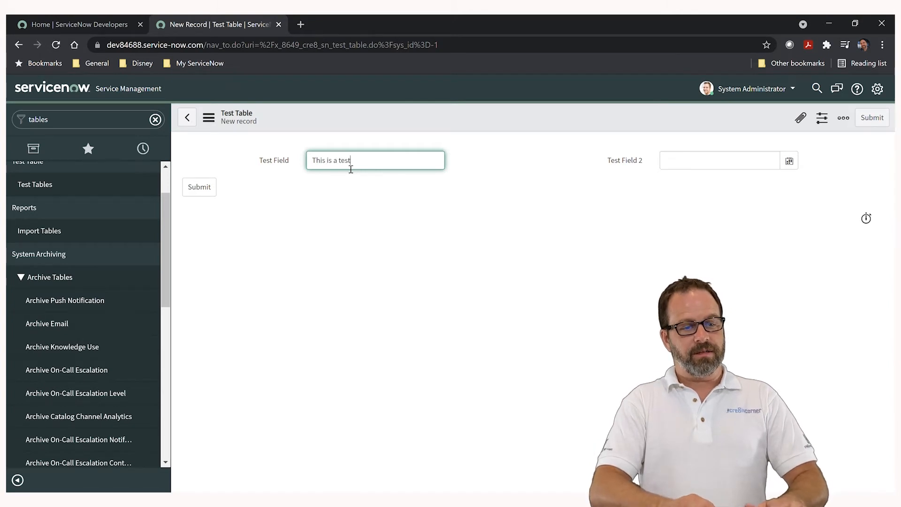
click(791, 161)
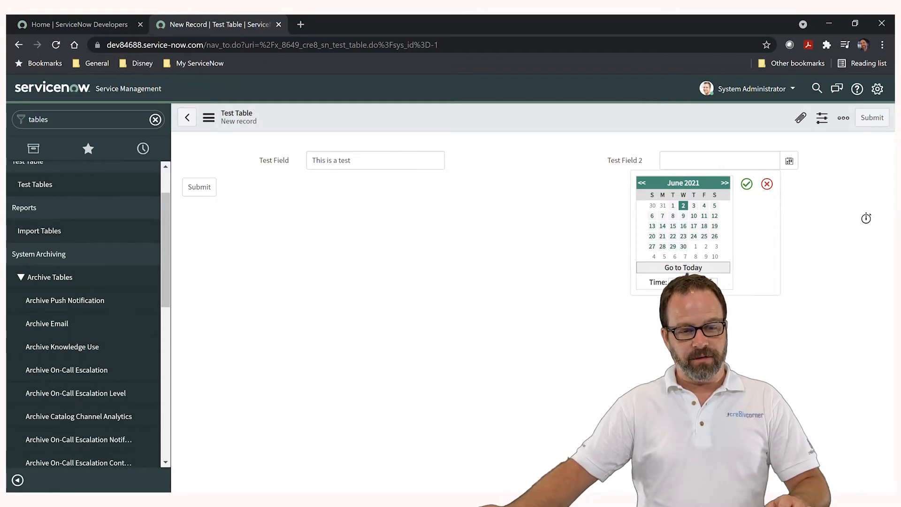
click(697, 226)
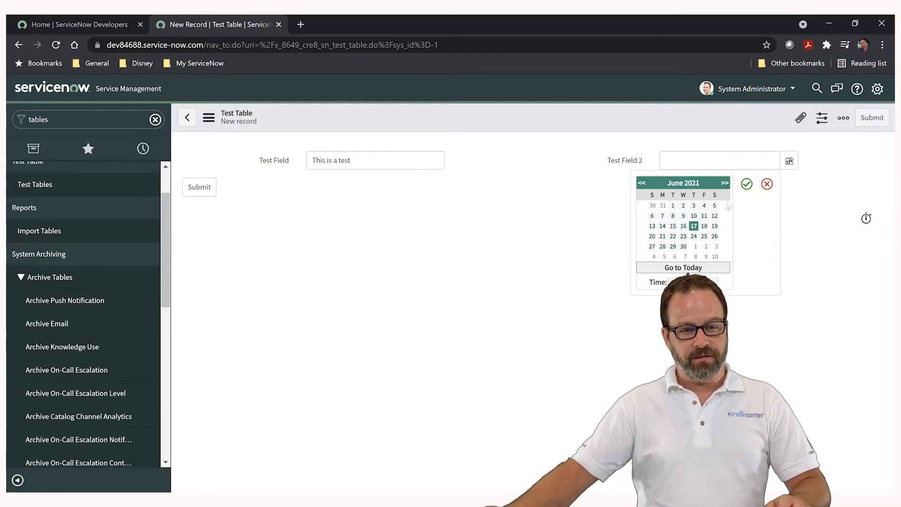
click(747, 184)
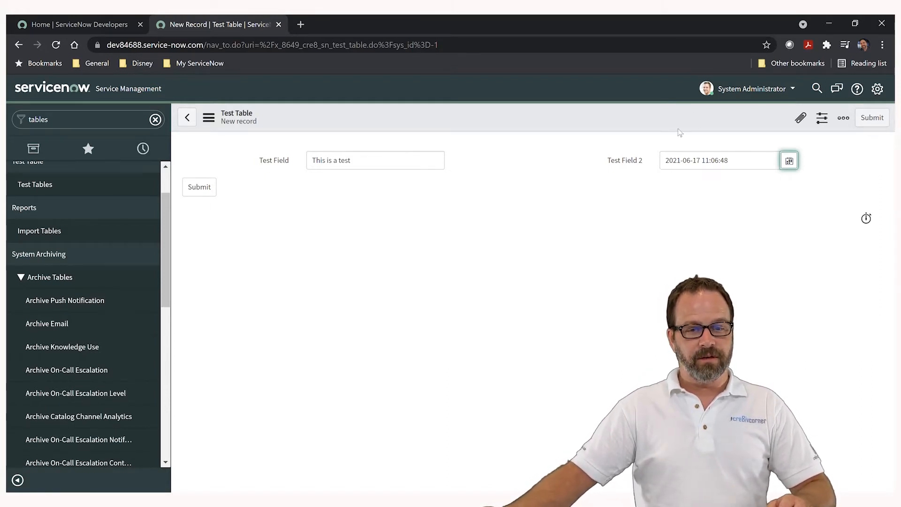
Submit the new Test Table record
right_click(688, 116)
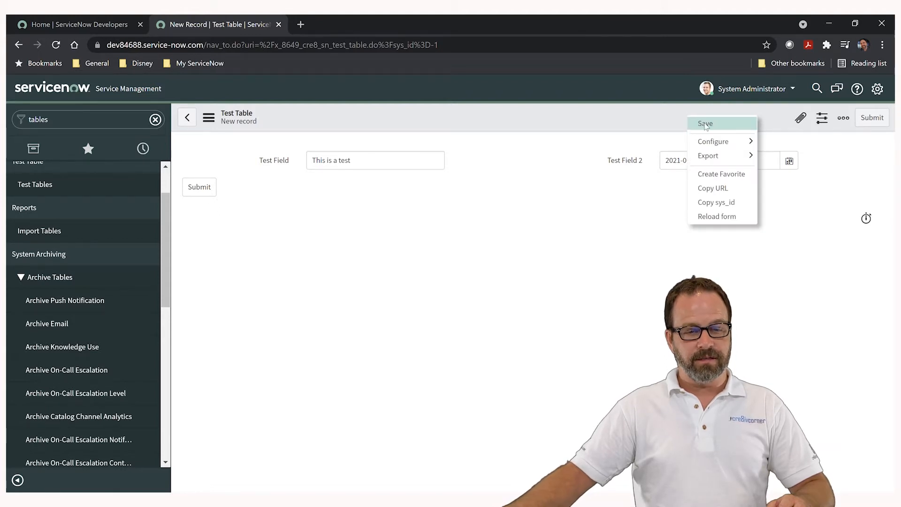
click(515, 318)
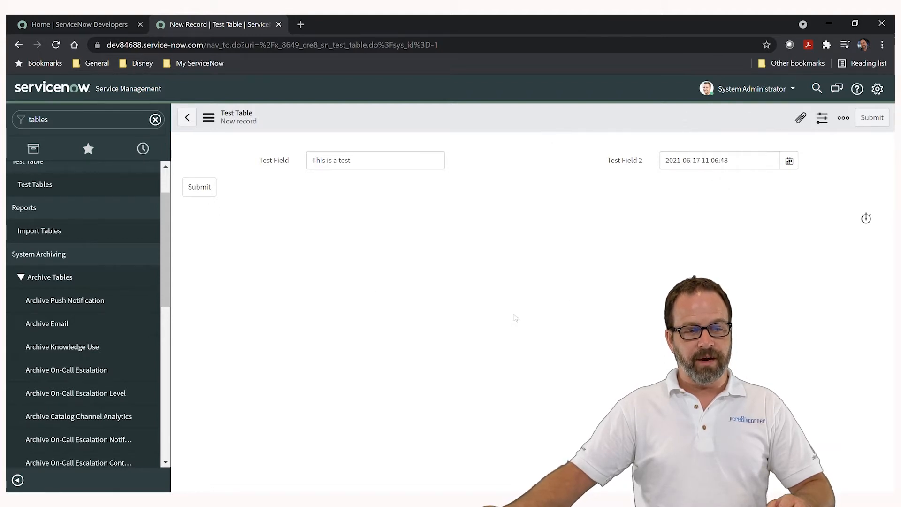
click(869, 120)
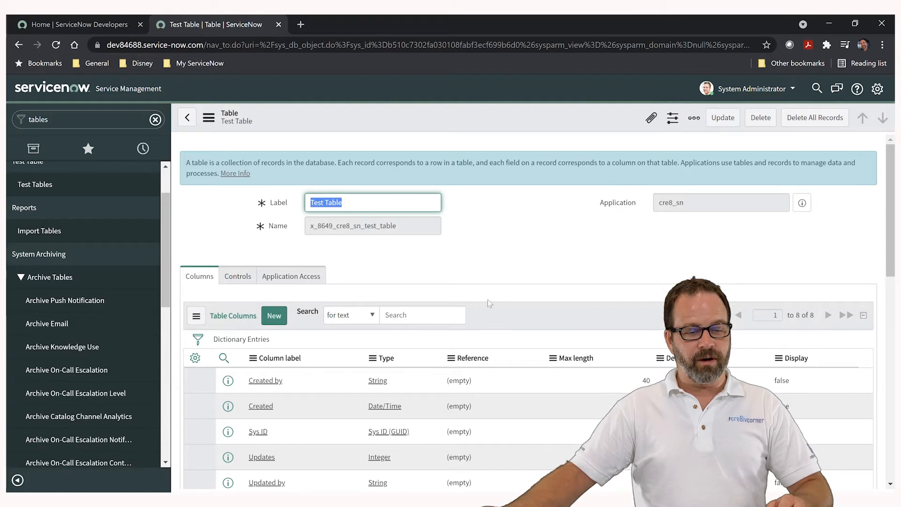
Show the Test Table record list again from the table definition to look at the submitted record
scroll(502, 282, down, 7)
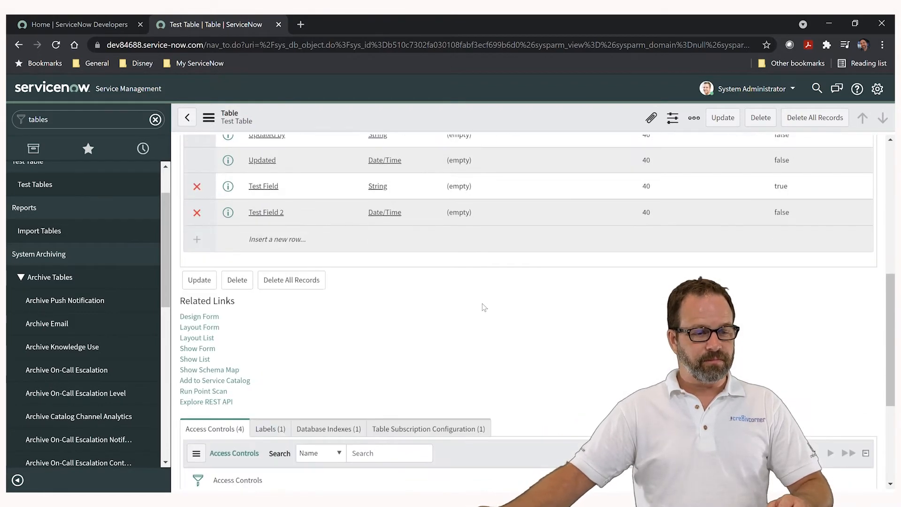
scroll(485, 301, down, 1)
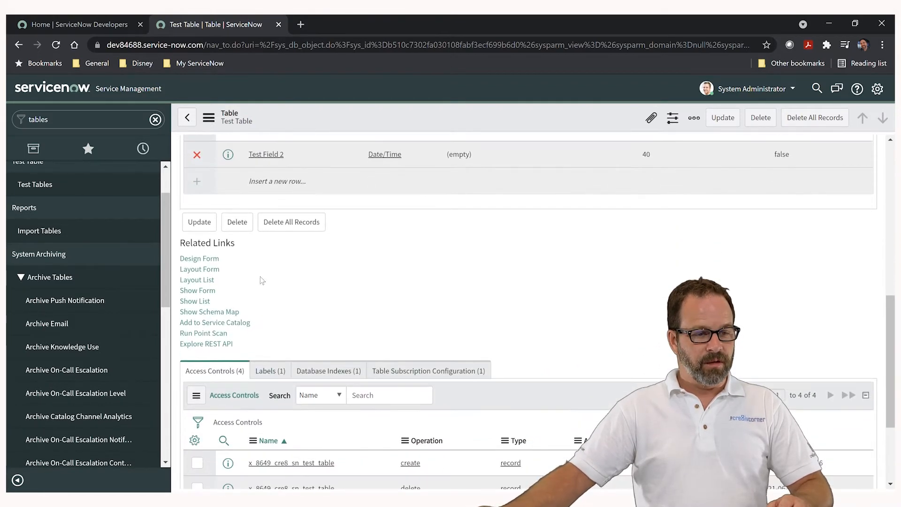
click(195, 301)
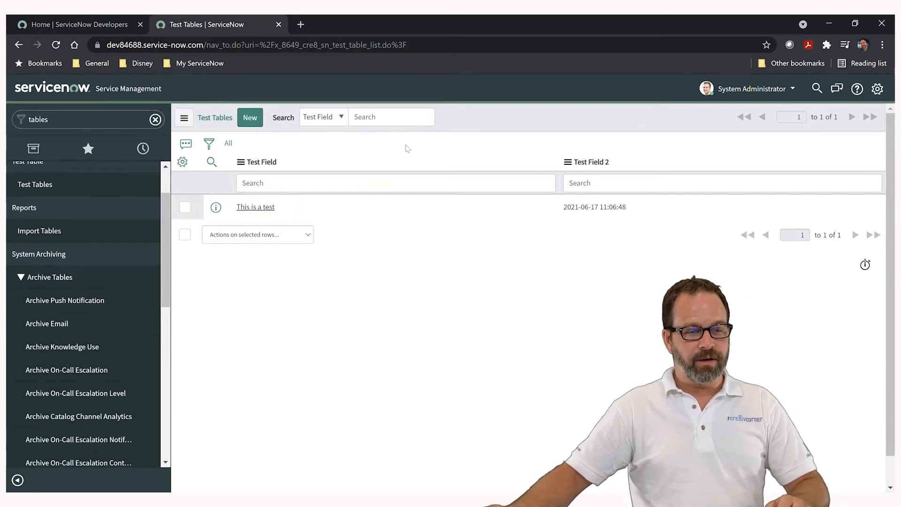
Open the "This is a test" record and change its Test Field value to "This is a test 2"
click(257, 207)
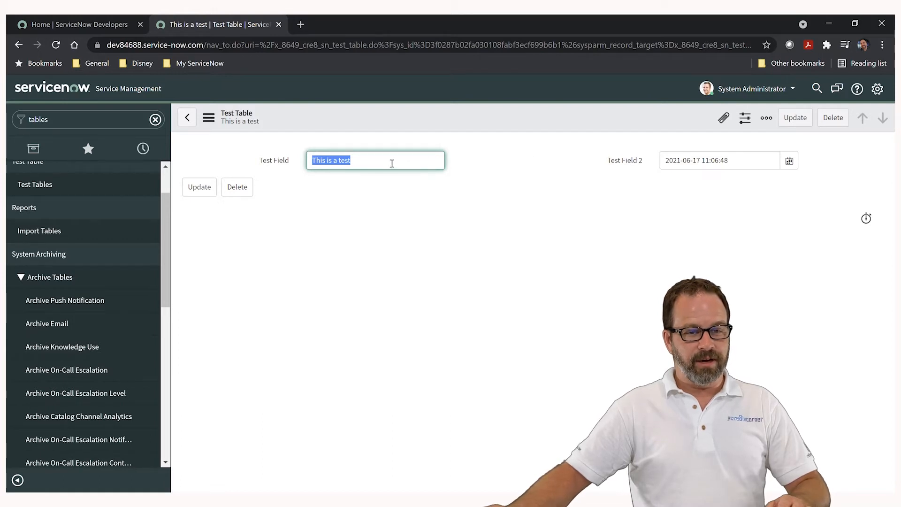
click(366, 163)
text(2)
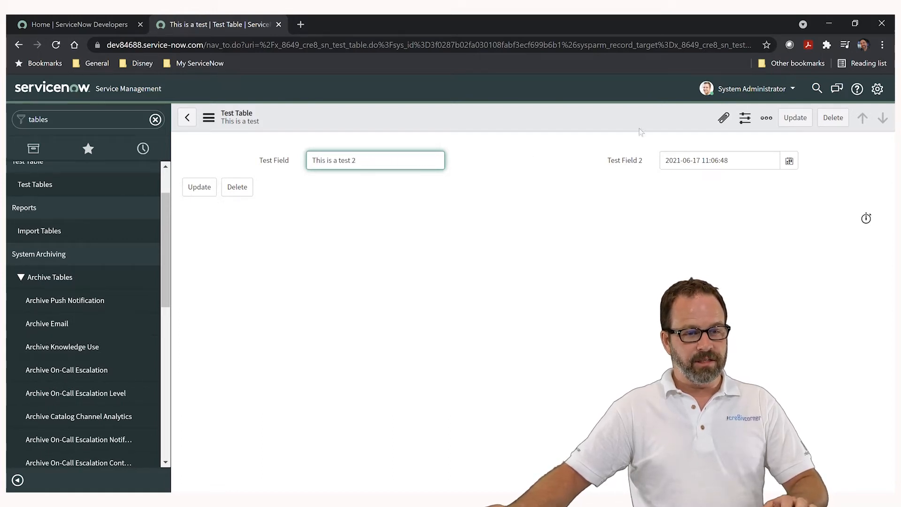
Request deletion of the record, cancel it at the confirmation, and update the record with the edited Test Field instead
click(834, 118)
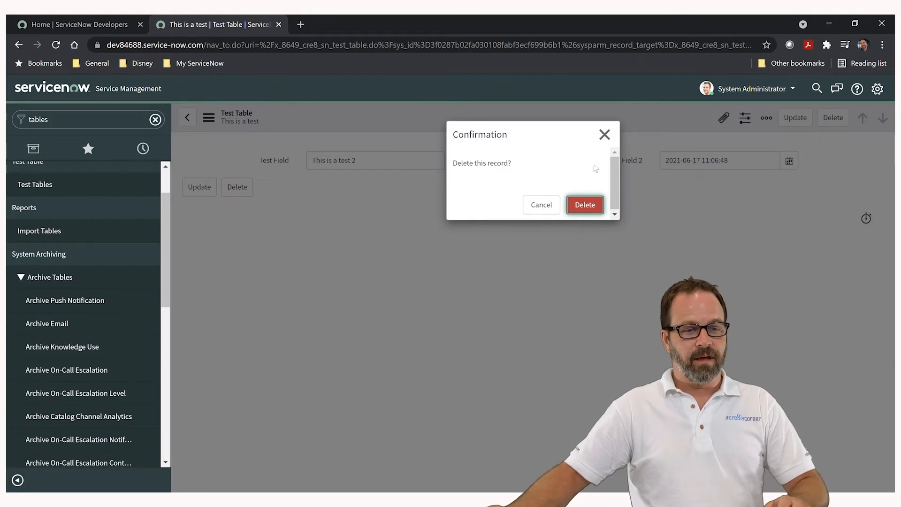
click(551, 206)
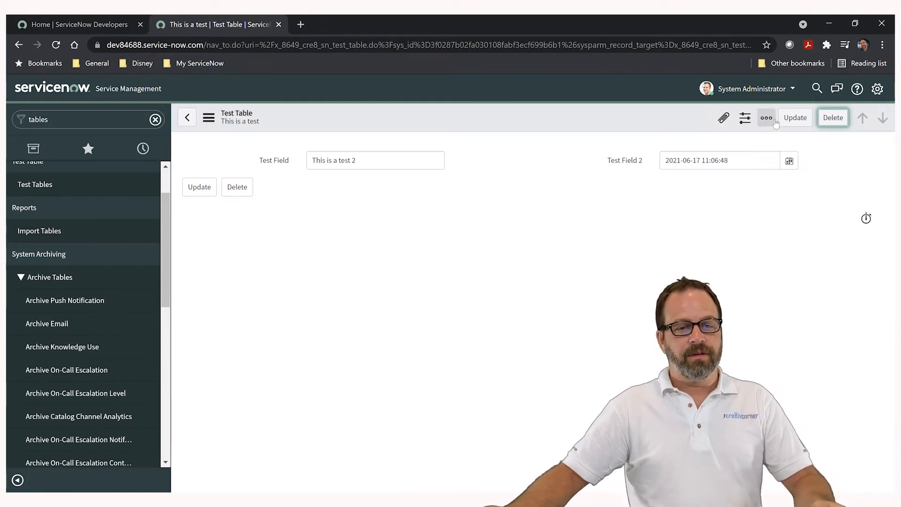
click(795, 118)
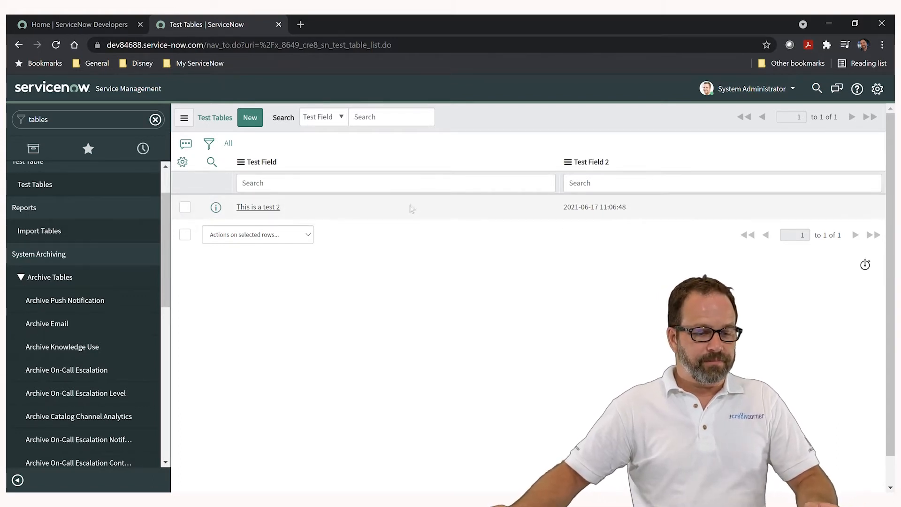
Open the "This is a test 2" record from the list and duplicate it in another browser tab
click(271, 208)
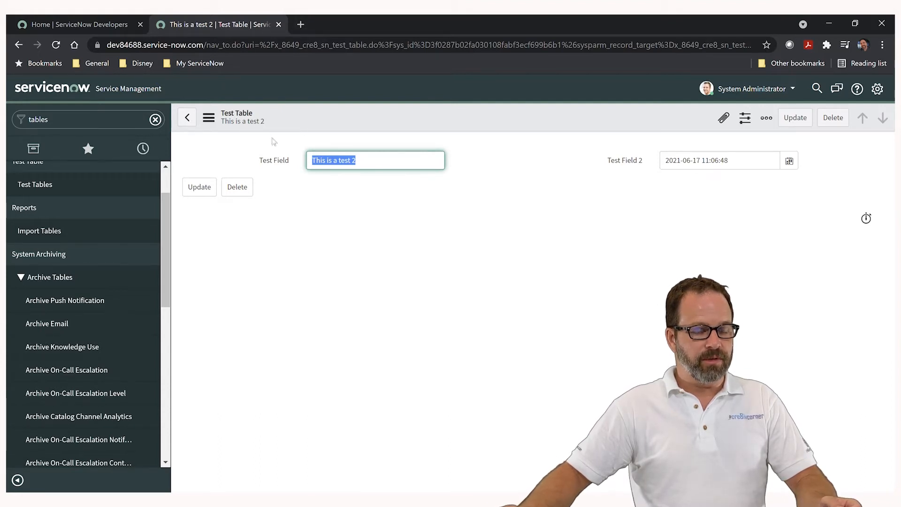
click(275, 106)
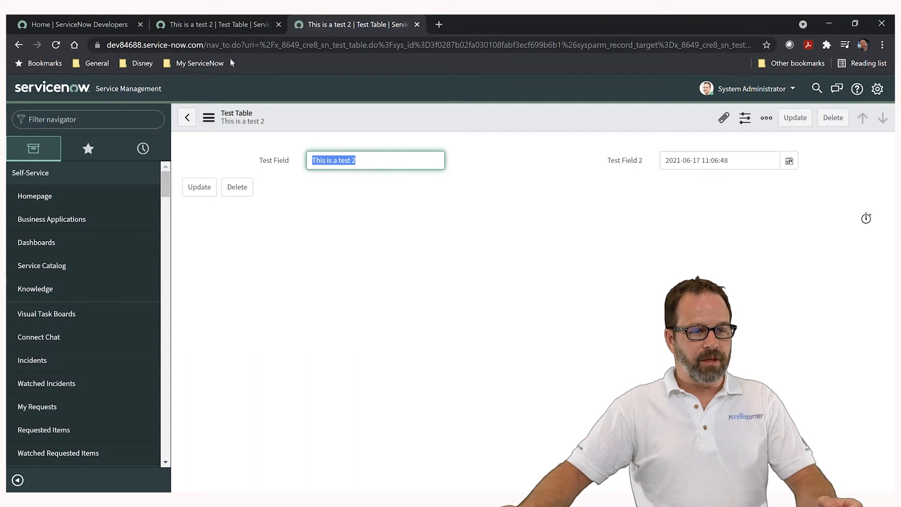
Load the instance's Service Portal in the duplicate tab using the /sp address and look over its home page
drag(214, 45, 732, 44)
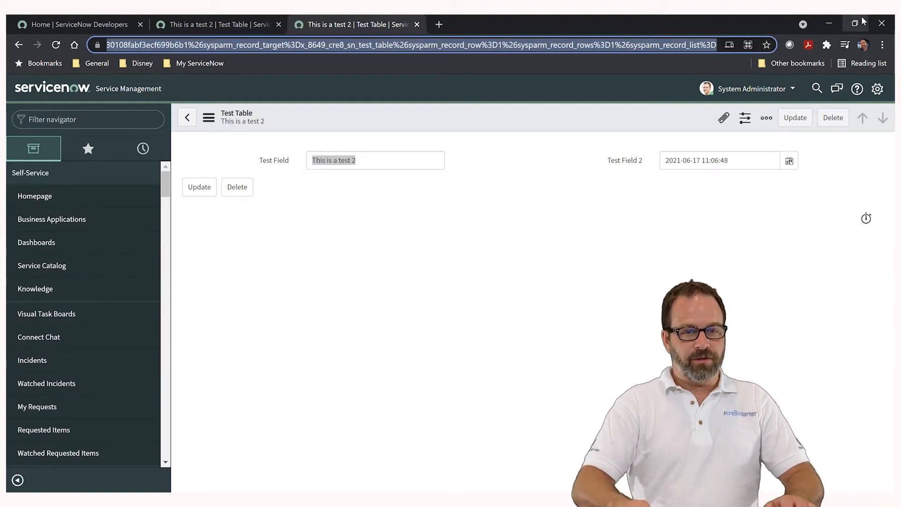
key(BackSpace)
text(sp)
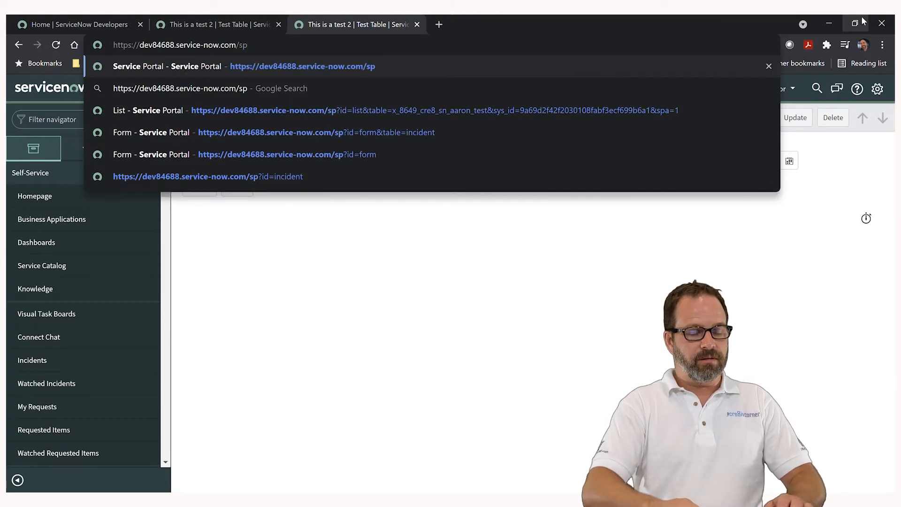
key(Return)
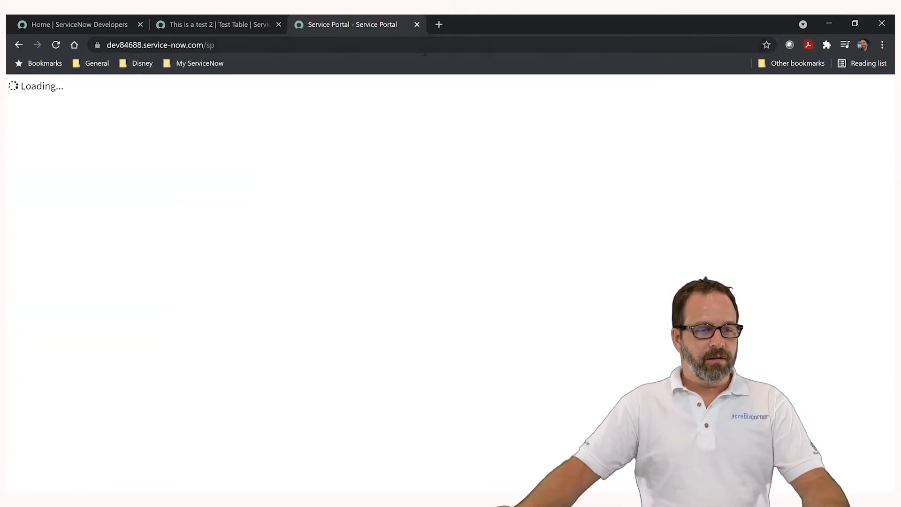
drag(207, 46, 219, 48)
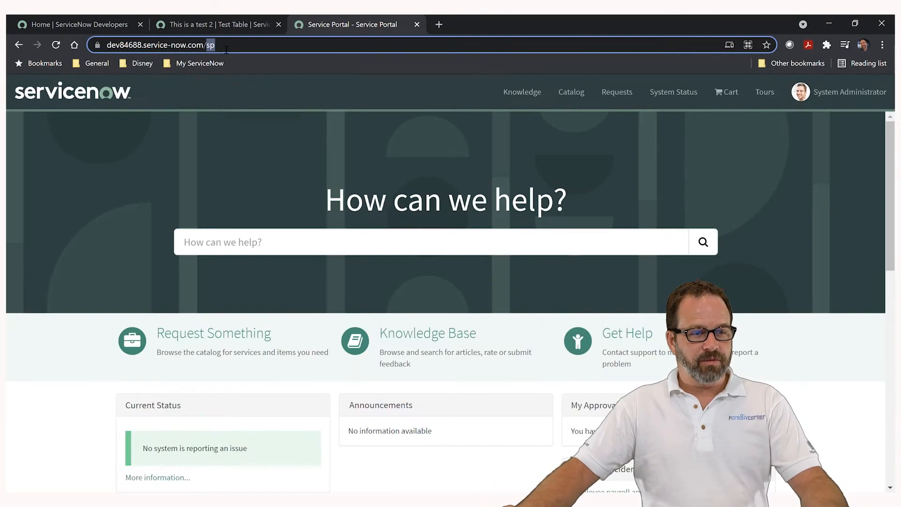
scroll(640, 281, down, 3)
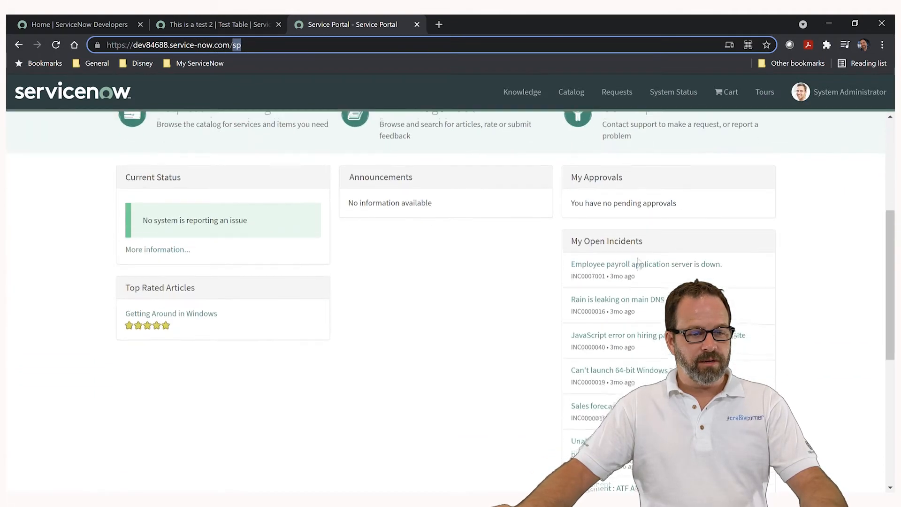
scroll(638, 263, up, 5)
Extend the Service Portal address after /sp with a query for id=form and a table= parameter left without a value
click(261, 47)
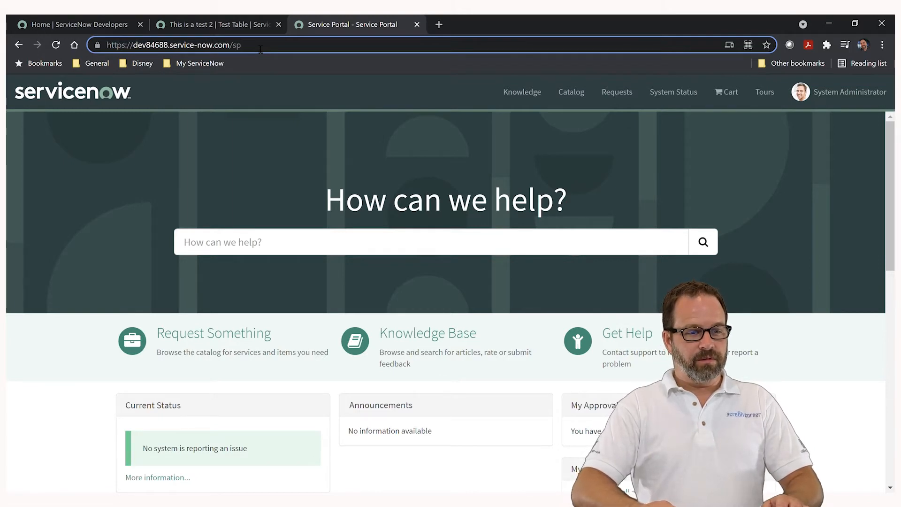
text(?)
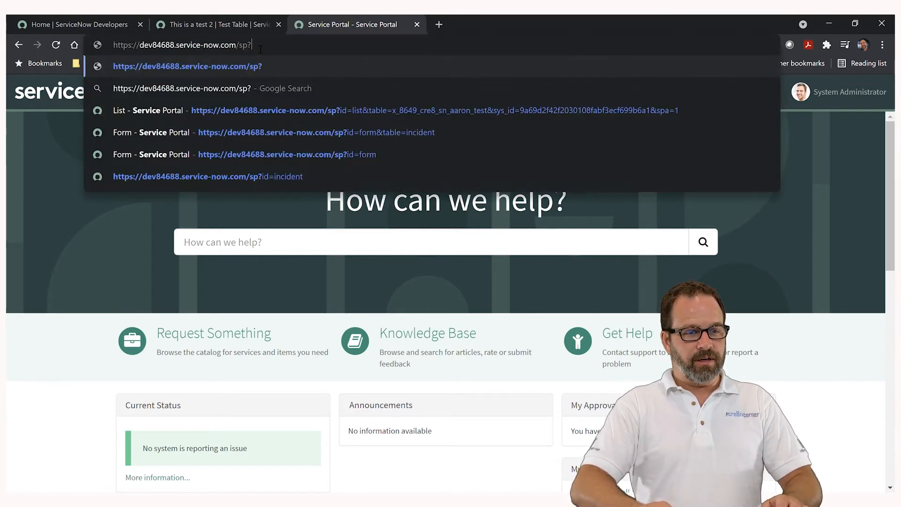
text(form)
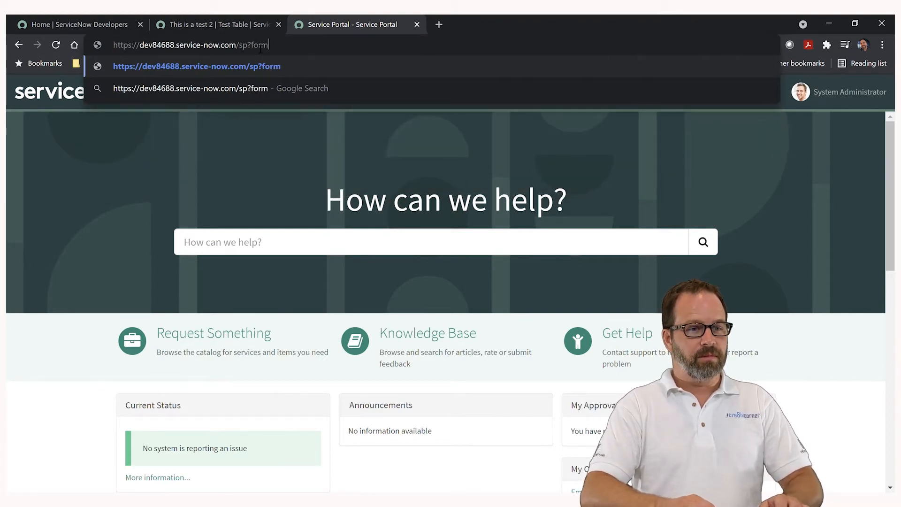
key(BackSpace)
key(BackSpace)
key(BackSpace)
key(BackSpace)
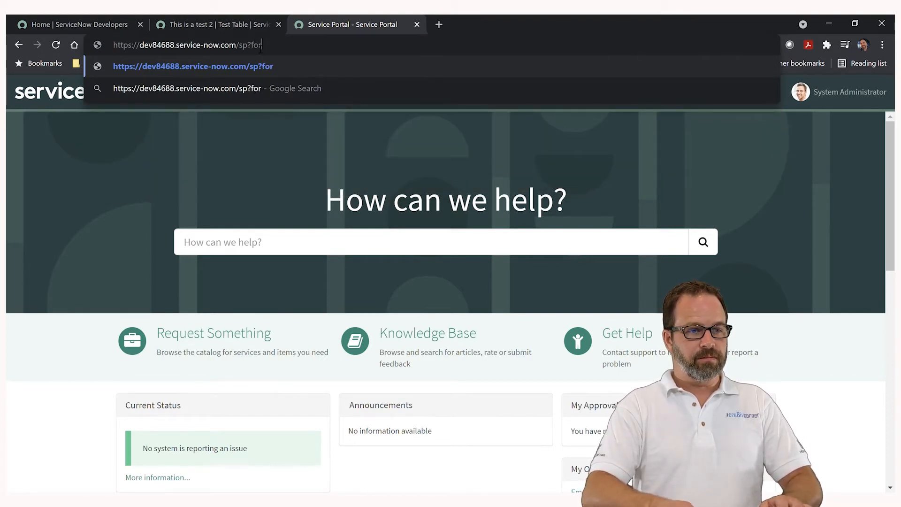
text(id=form)
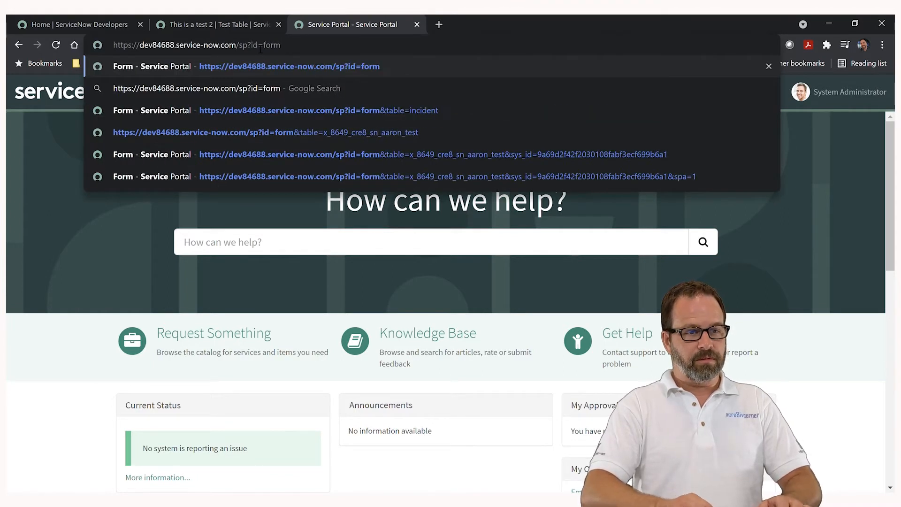
text(@)
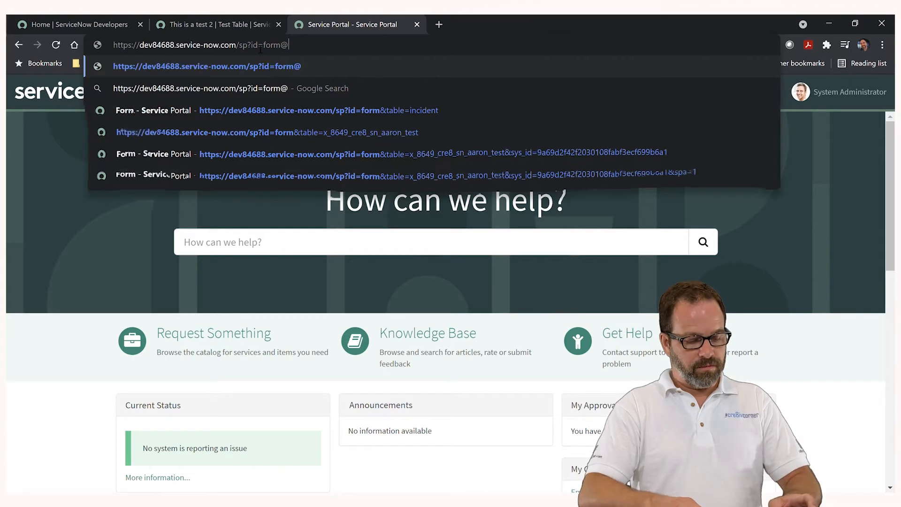
text(table)
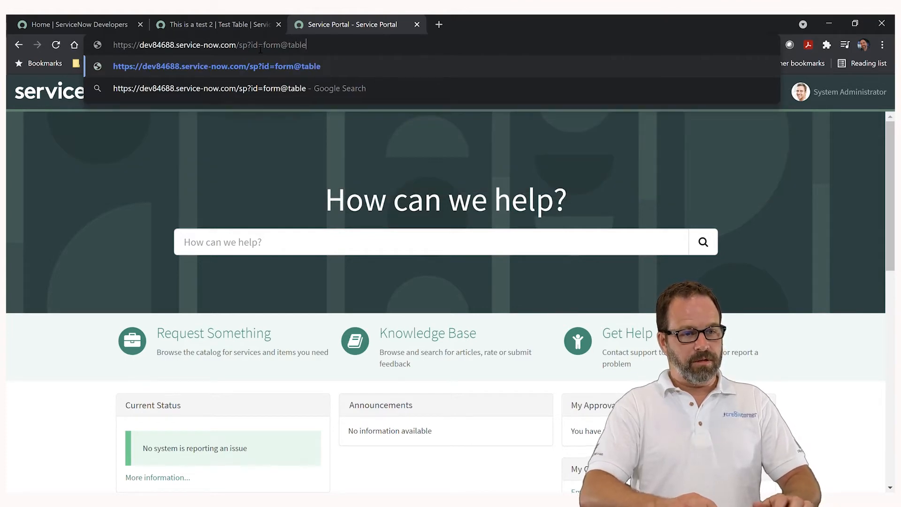
text(=)
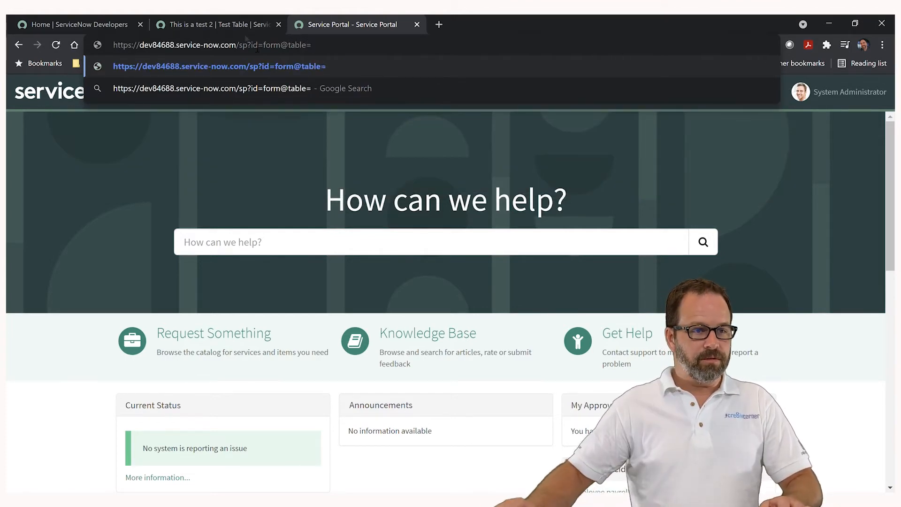
Open the Test Table definition from the "This is a test 2" record and copy the table's name, x_8649_cre8_sn_test_table
click(223, 24)
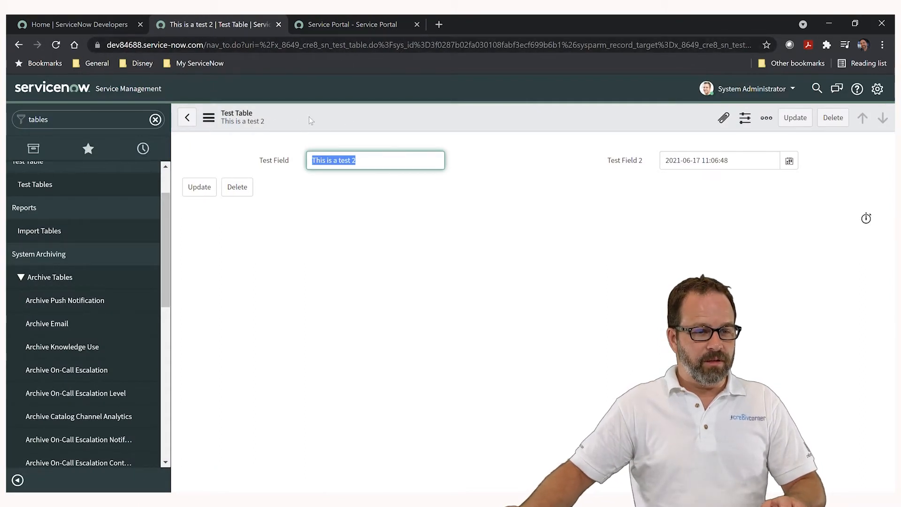
right_click(480, 118)
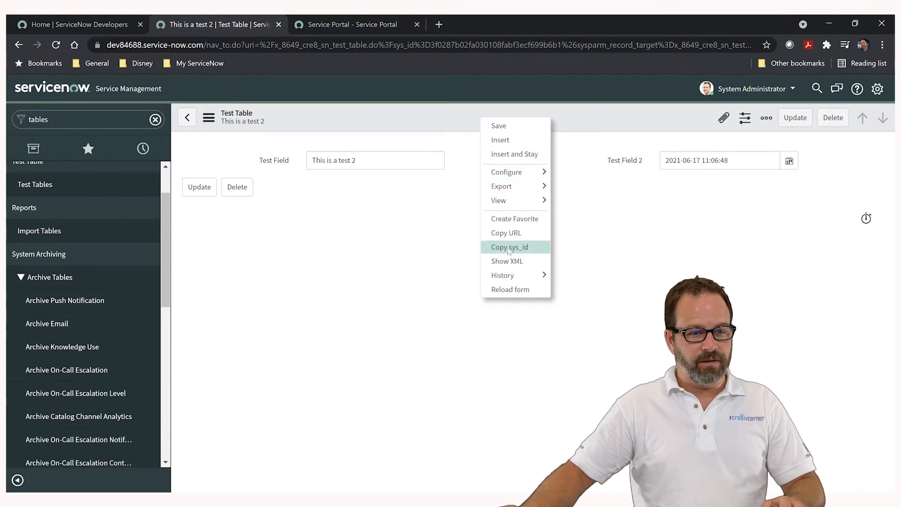
mouse_move(523, 173)
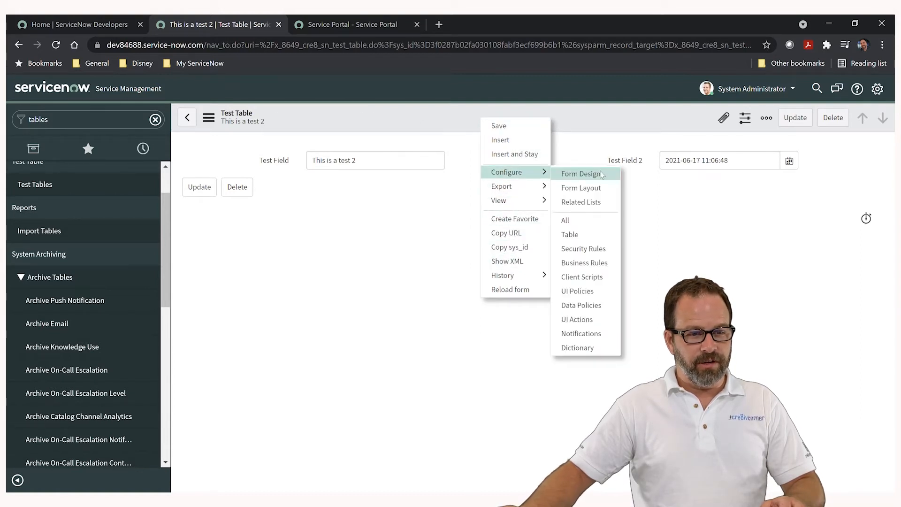
click(581, 238)
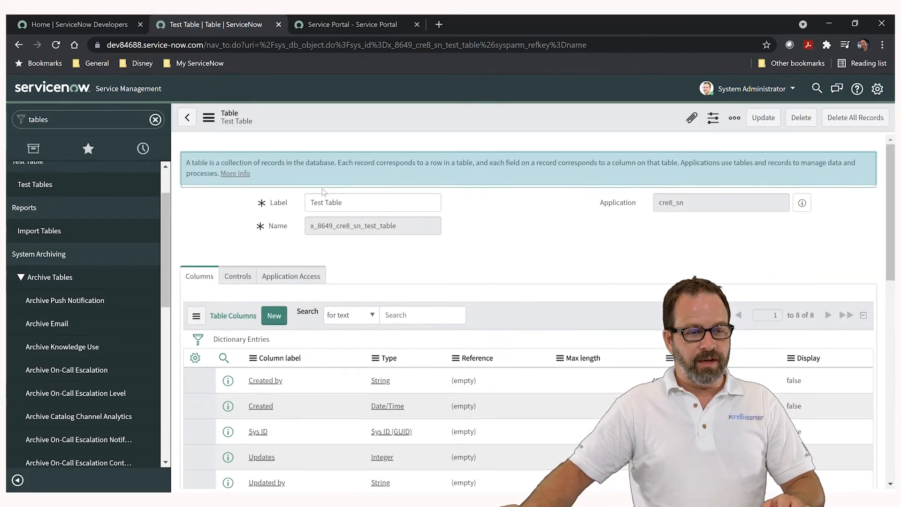
drag(423, 228, 305, 224)
key(ctrl+c)
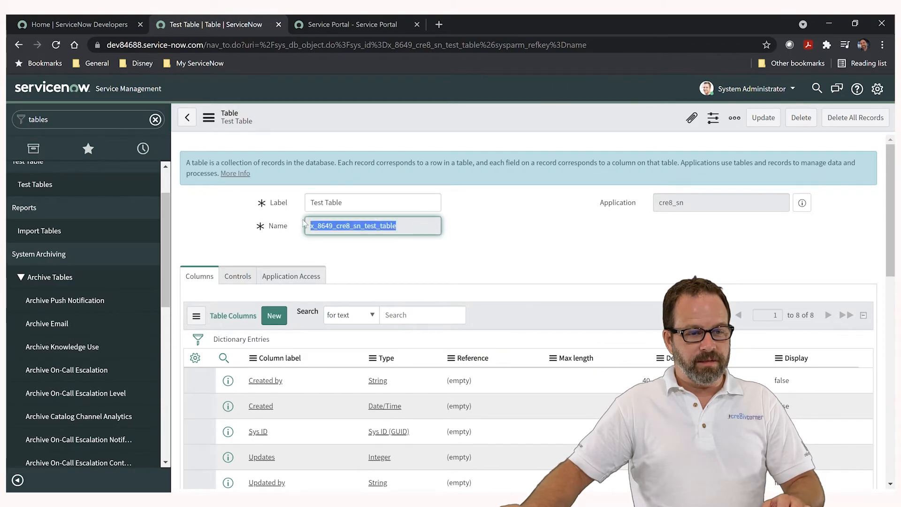
Correct the portal address to /sp?id=form&table=x_8649_cre8_sn_test_table and load the new-record form
click(351, 21)
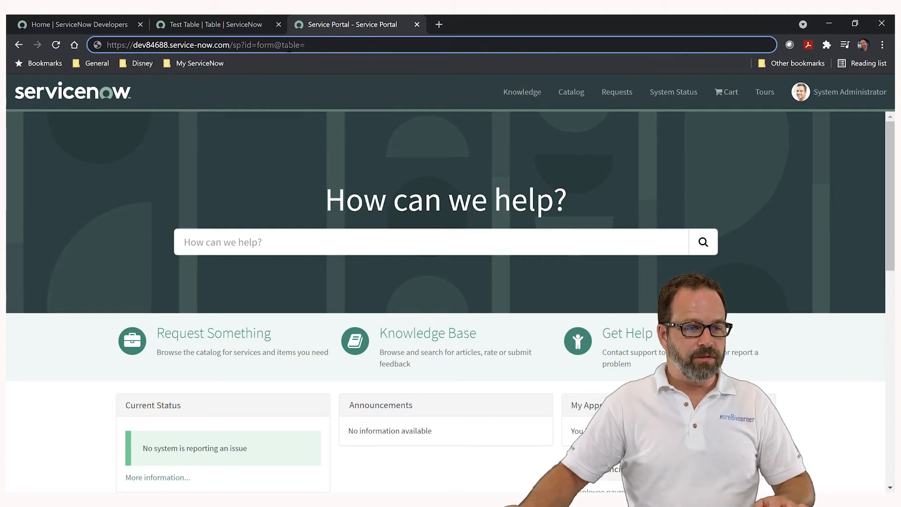
key(BackSpace)
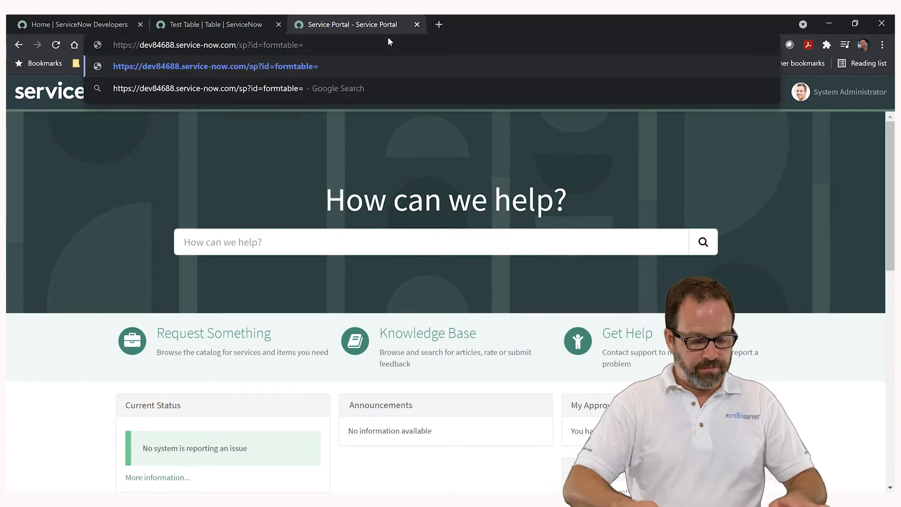
text(&)
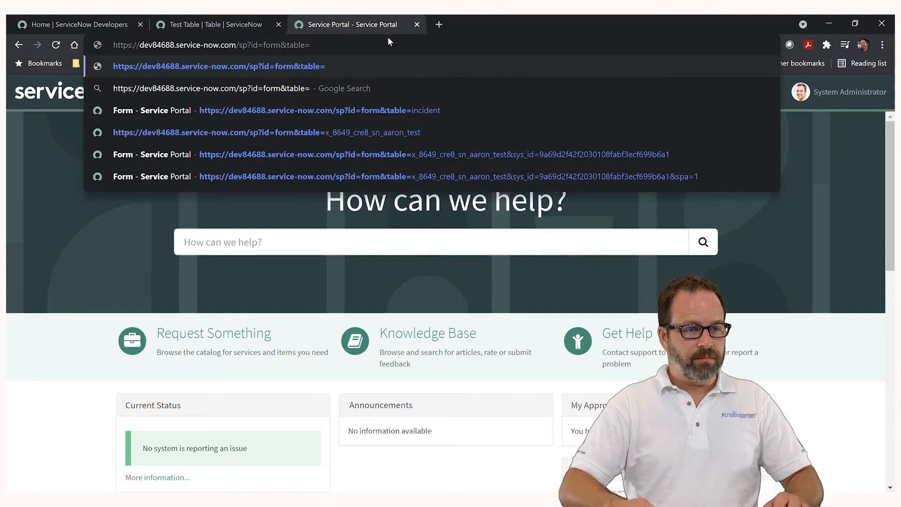
key(ctrl+v)
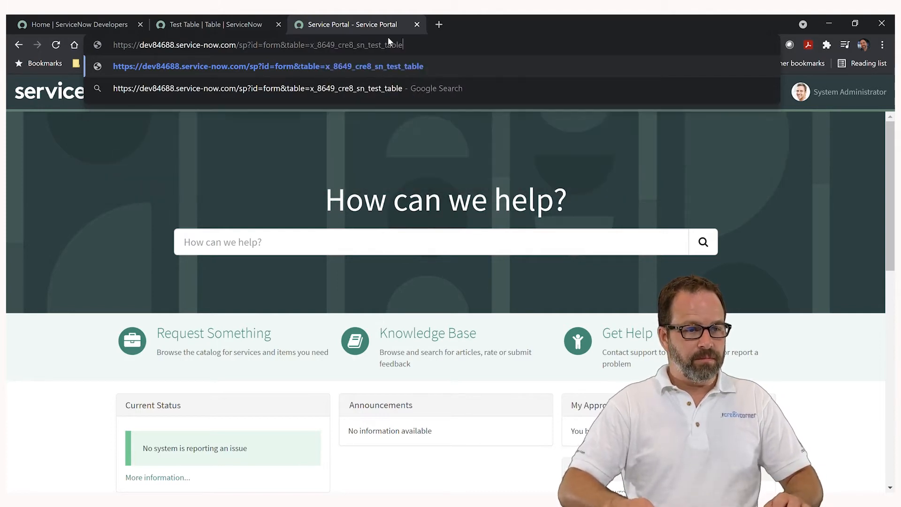
key(Return)
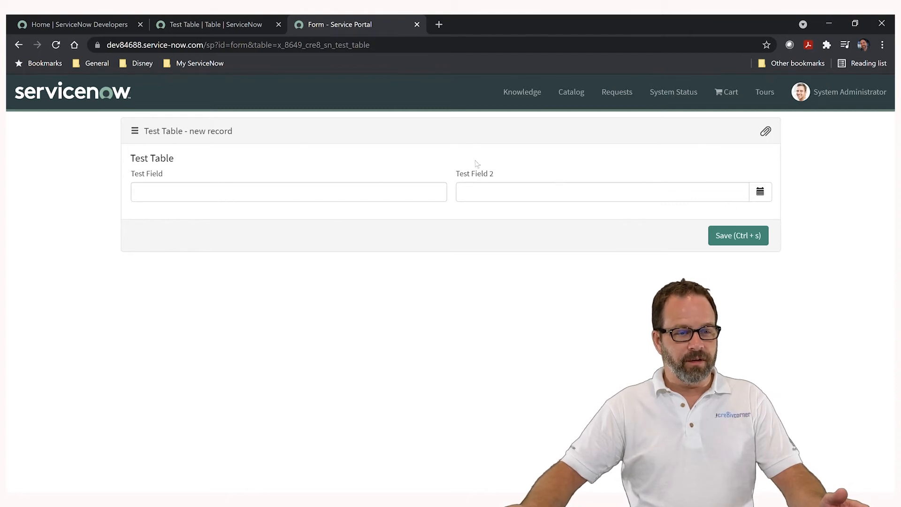
Change the portal address's page id from form to list and load the Test Table list
double_click(239, 44)
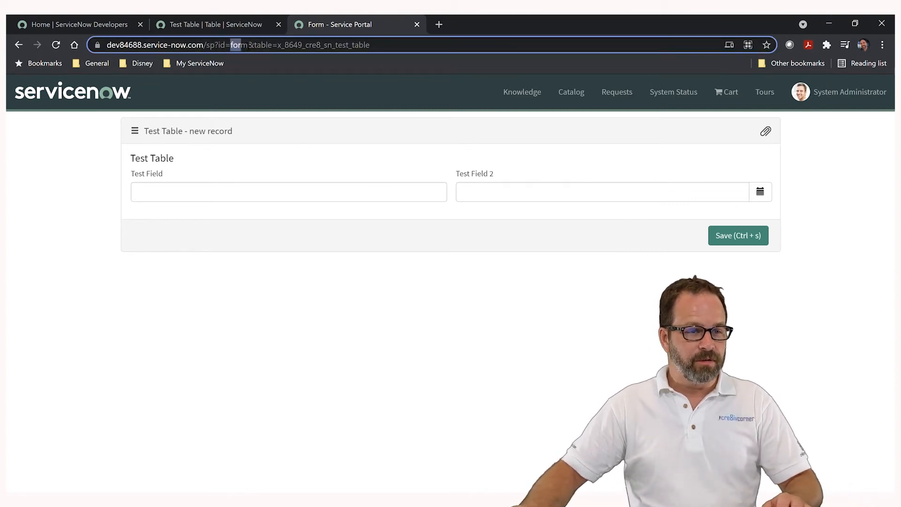
text(list)
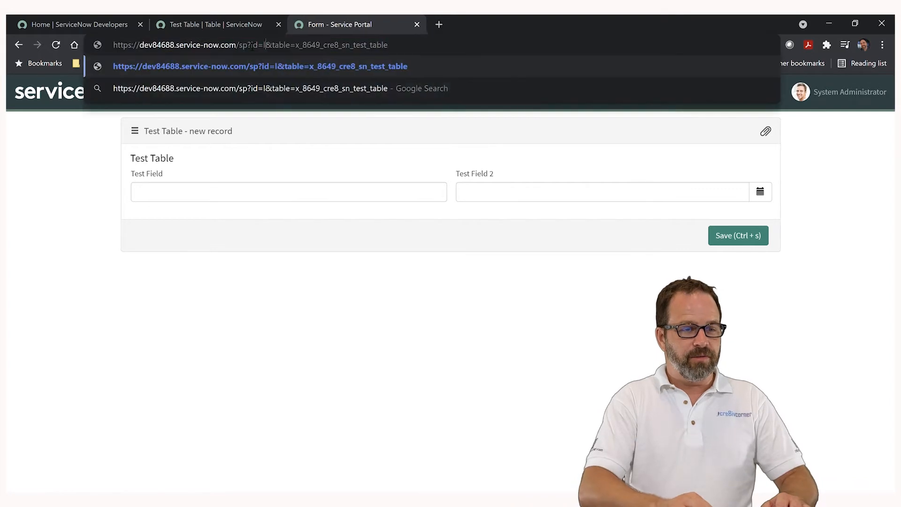
key(Return)
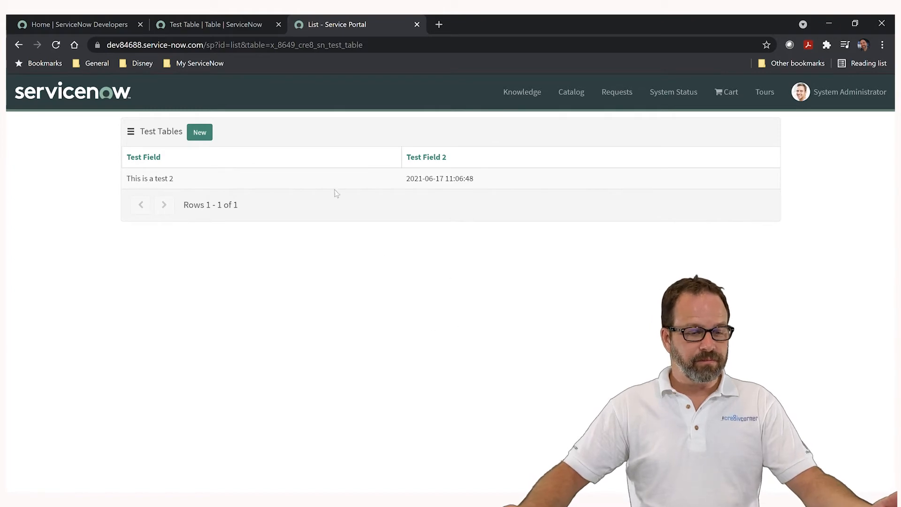
Return to the Service Management tab, find the REST API Explorer by filtering for "api ex", and start exploring
click(210, 24)
click(69, 121)
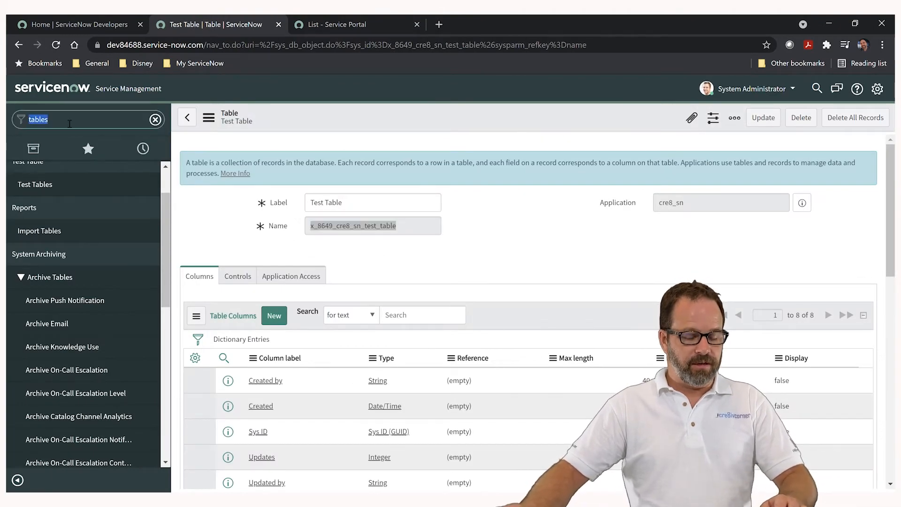
text(rest)
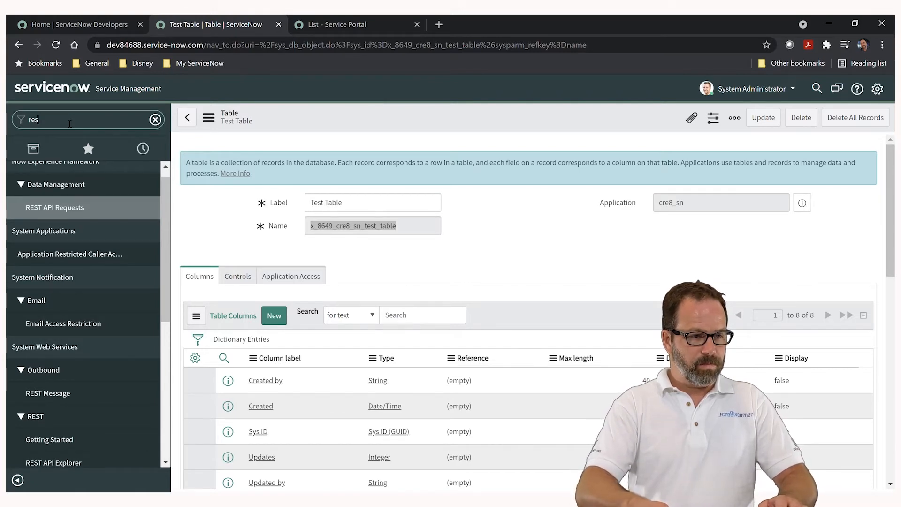
key(BackSpace)
key(BackSpace)
key(BackSpace)
text(api)
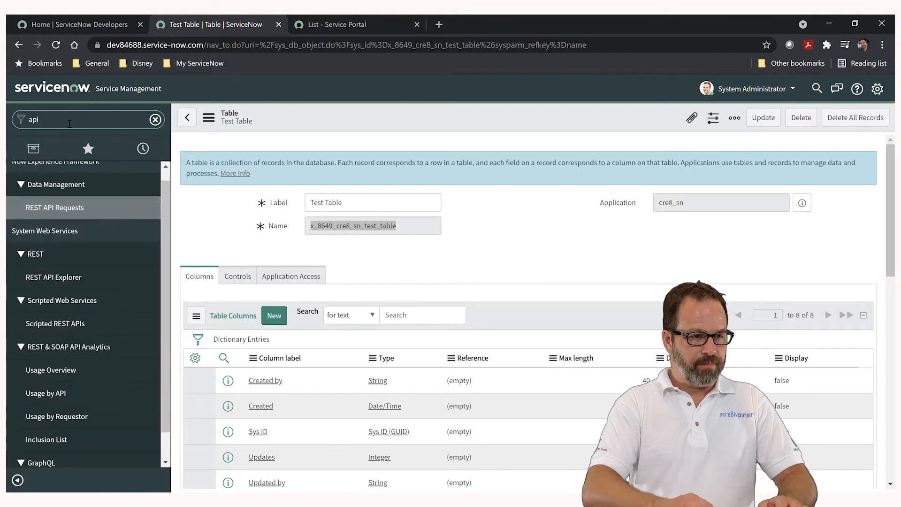
text( ex)
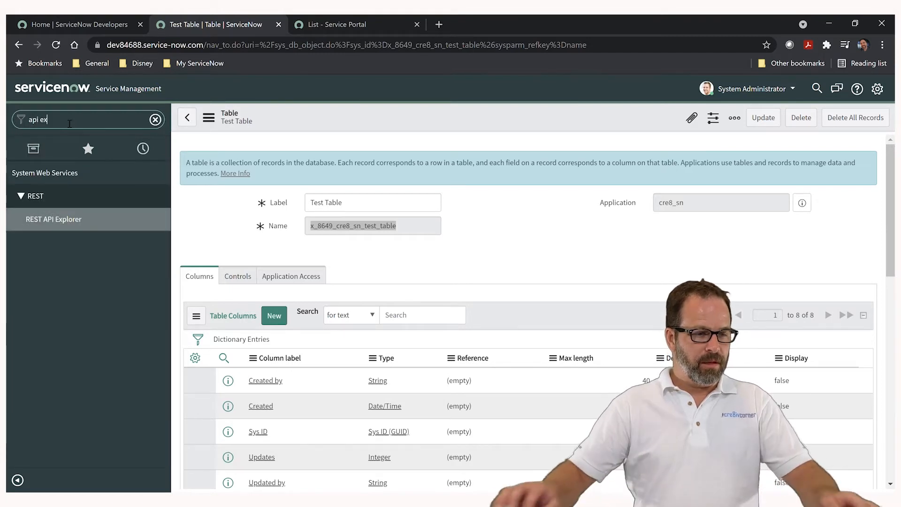
click(52, 218)
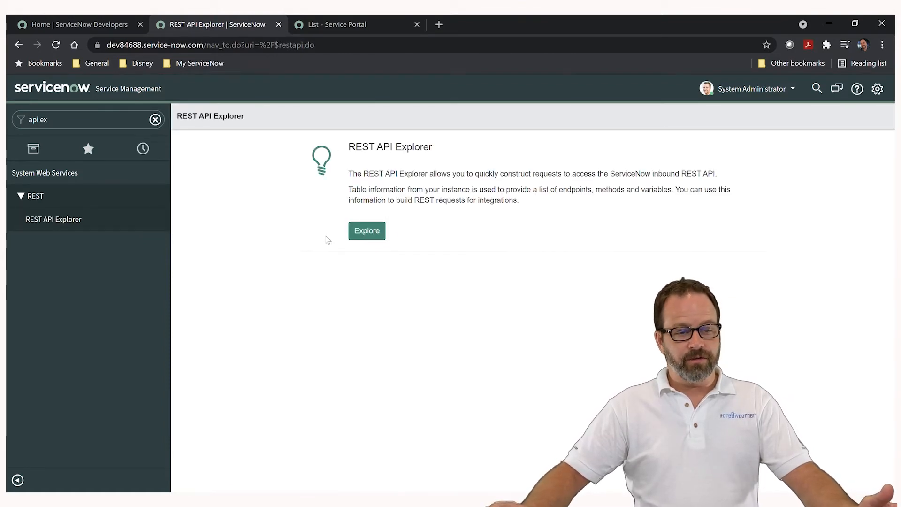
click(371, 234)
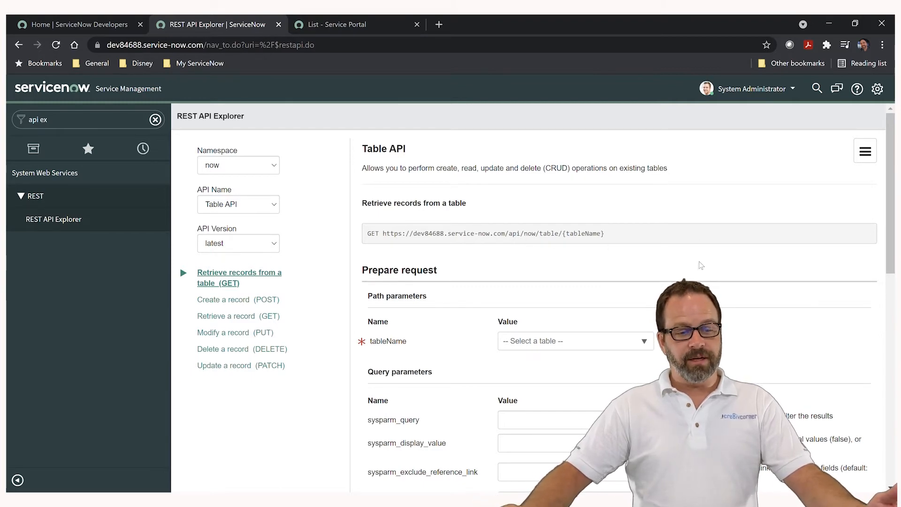
Set the tableName path parameter to Test Table (x_8649_cre8_sn_test_table)
scroll(629, 214, down, 2)
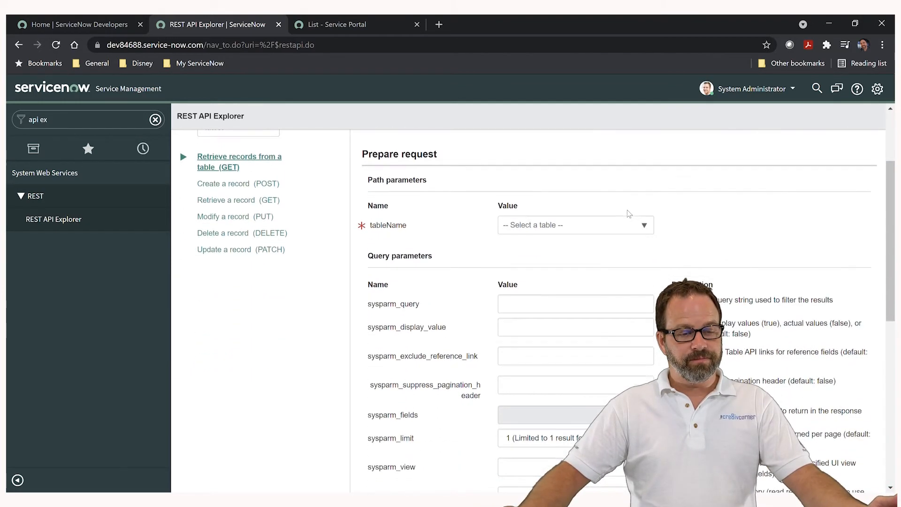
click(578, 227)
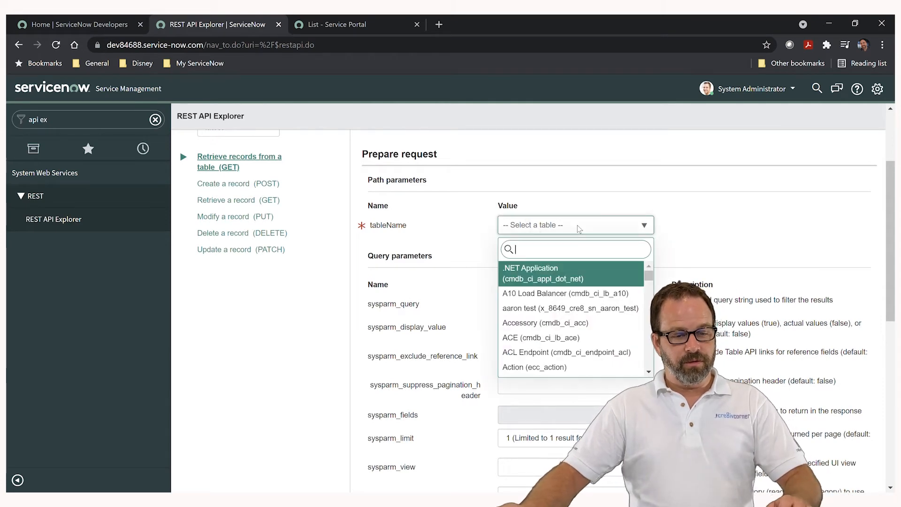
text(test ta)
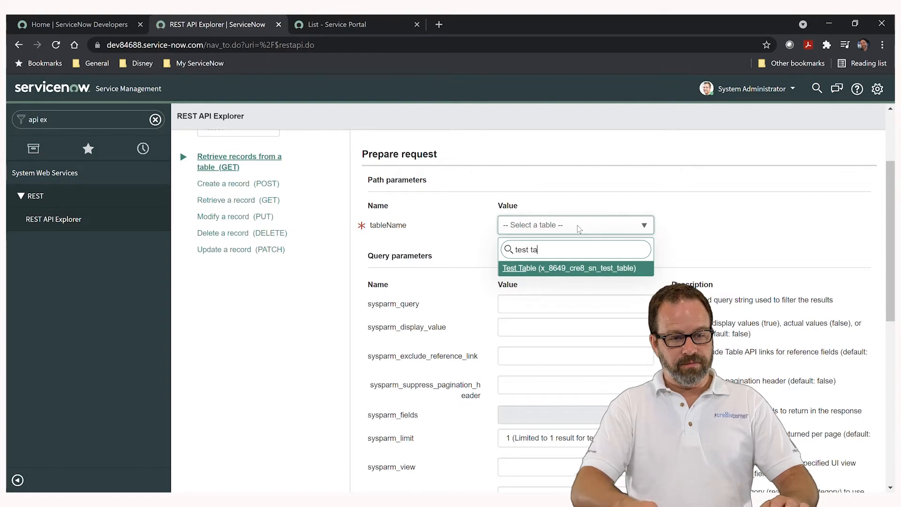
key(Return)
Review the query parameters and request headers, then send the "Retrieve records from a table (GET)" request
scroll(624, 239, down, 5)
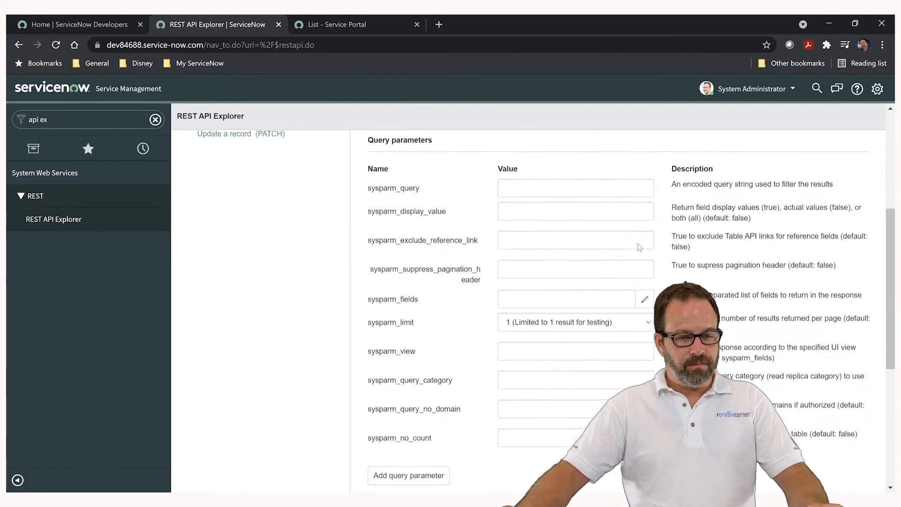
scroll(594, 227, down, 3)
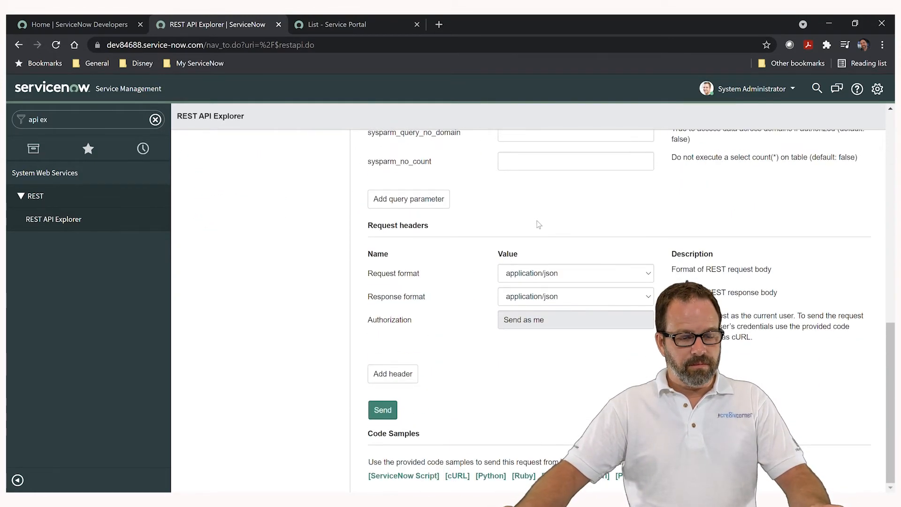
scroll(529, 224, up, 11)
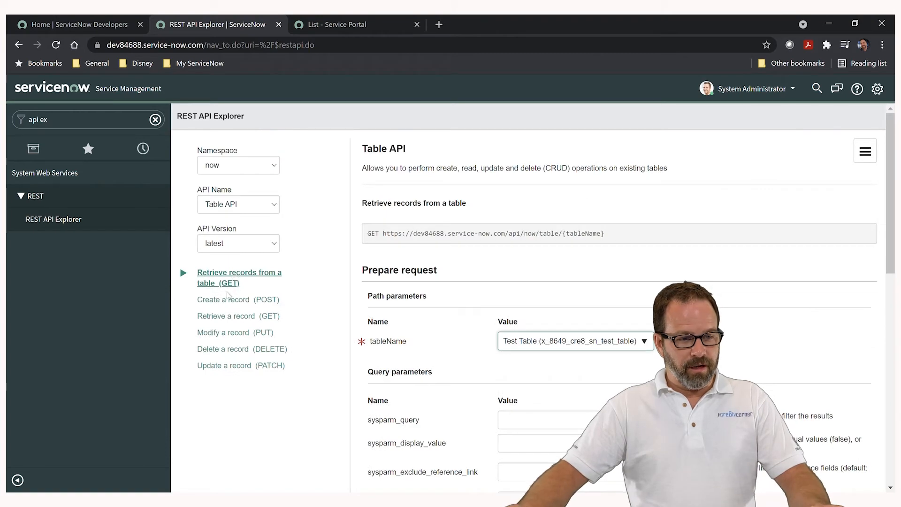
click(257, 281)
scroll(329, 352, down, 9)
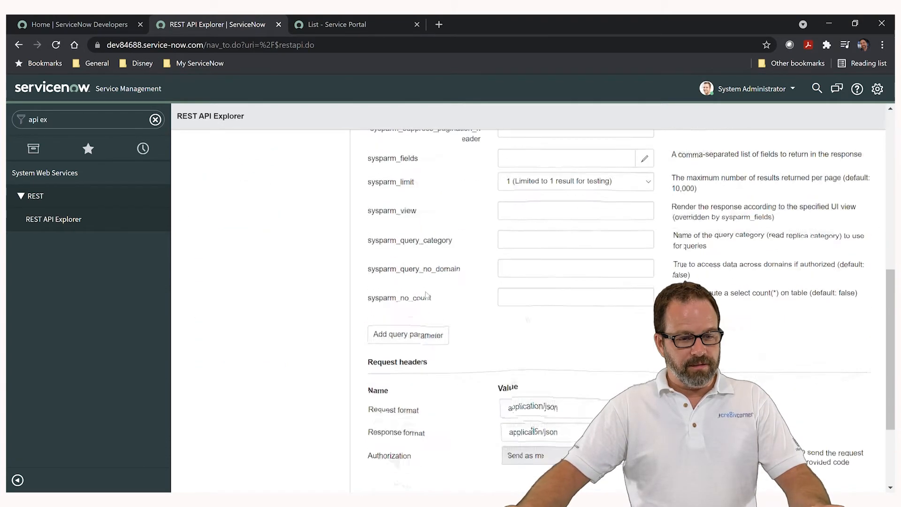
click(383, 409)
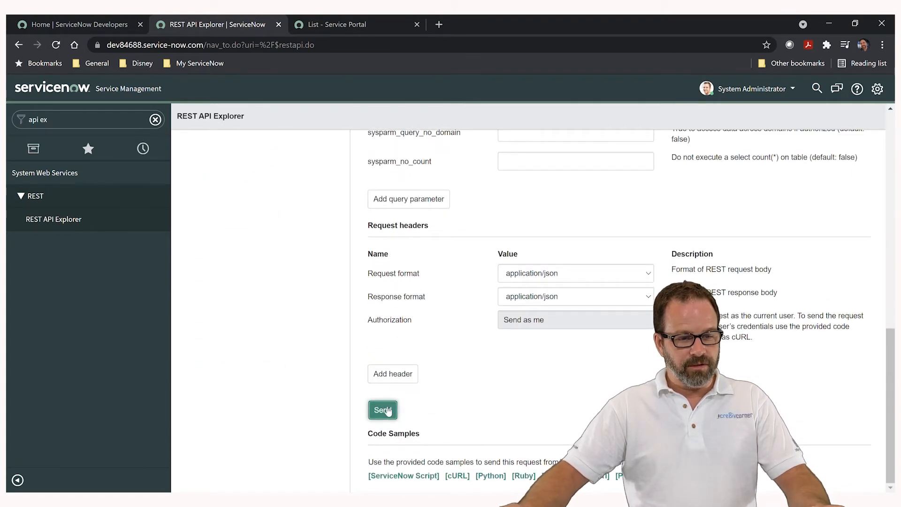
Examine the GET request's URI, the response status and headers, and the Test Table record returned in the response body
scroll(641, 270, down, 8)
scroll(632, 256, down, 3)
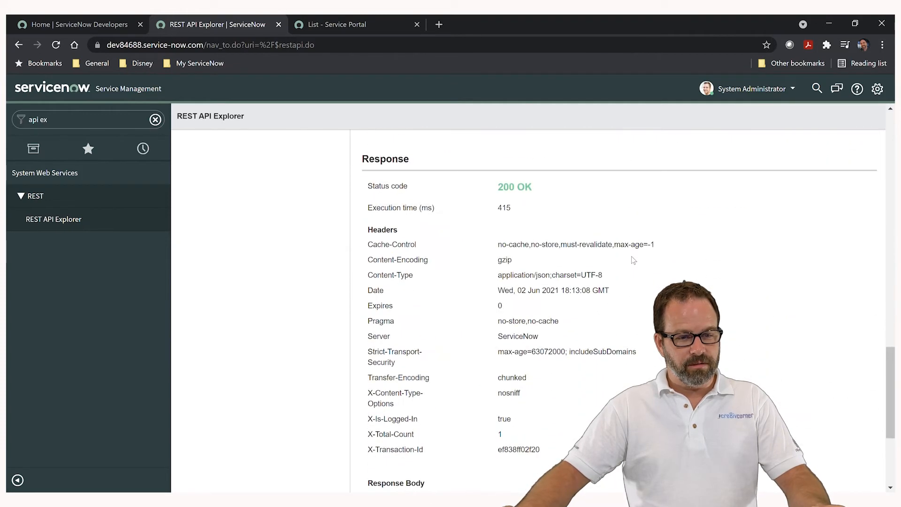
scroll(632, 252, down, 3)
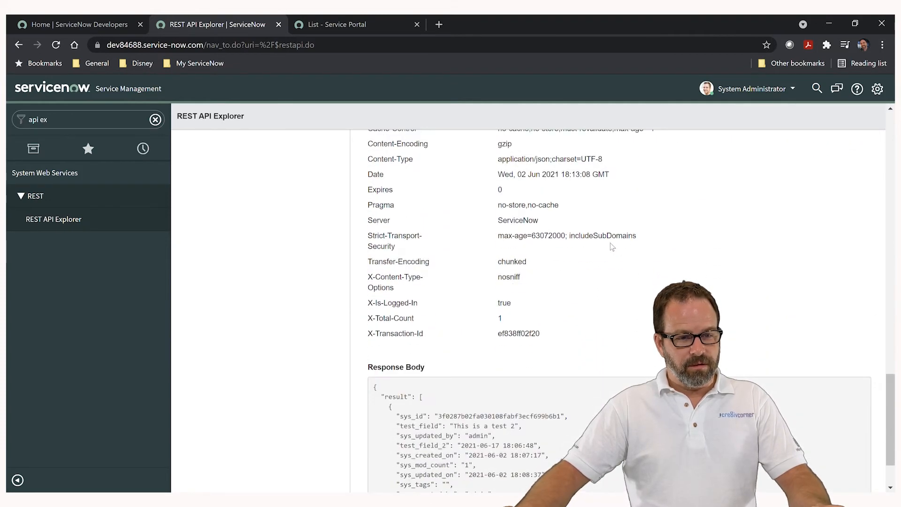
scroll(432, 323, up, 10)
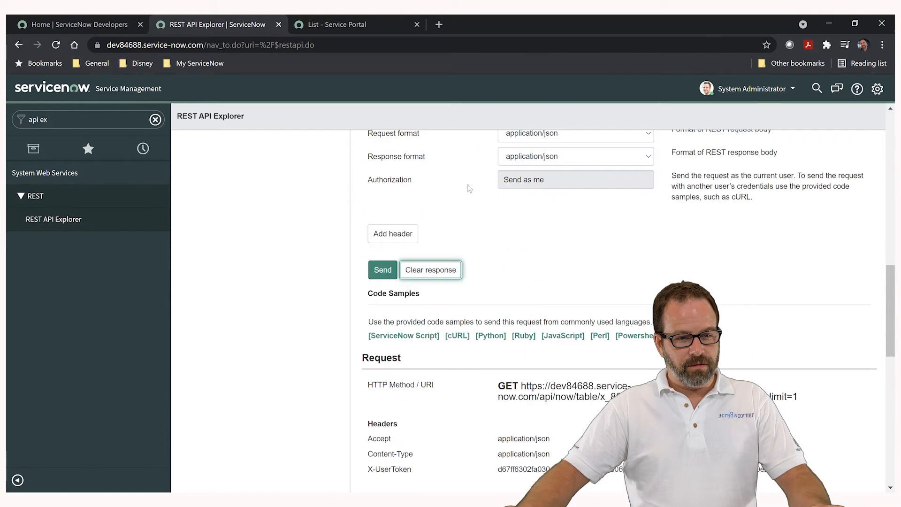
scroll(522, 343, down, 4)
scroll(517, 320, down, 3)
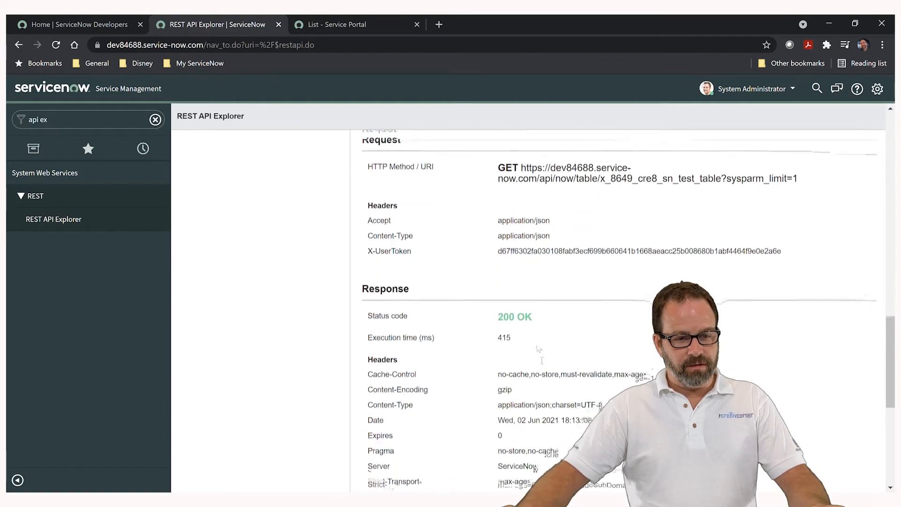
scroll(514, 293, down, 5)
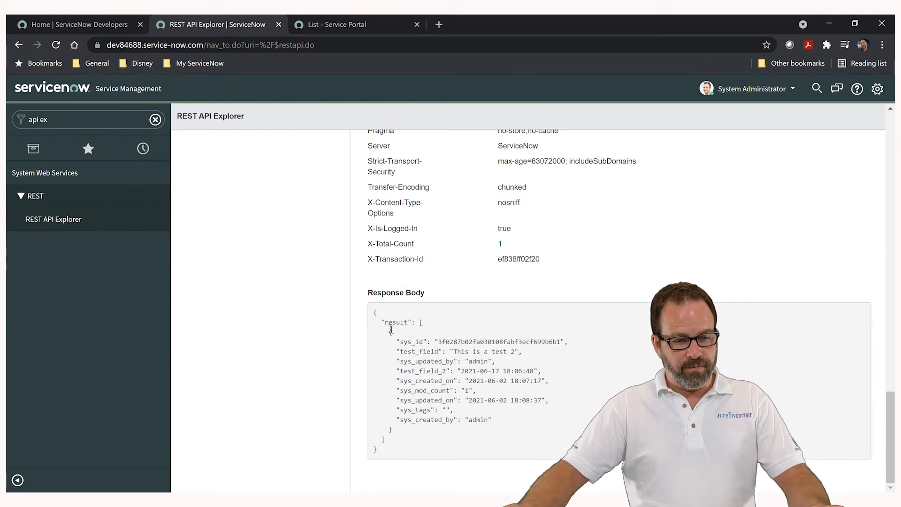
drag(385, 323, 536, 430)
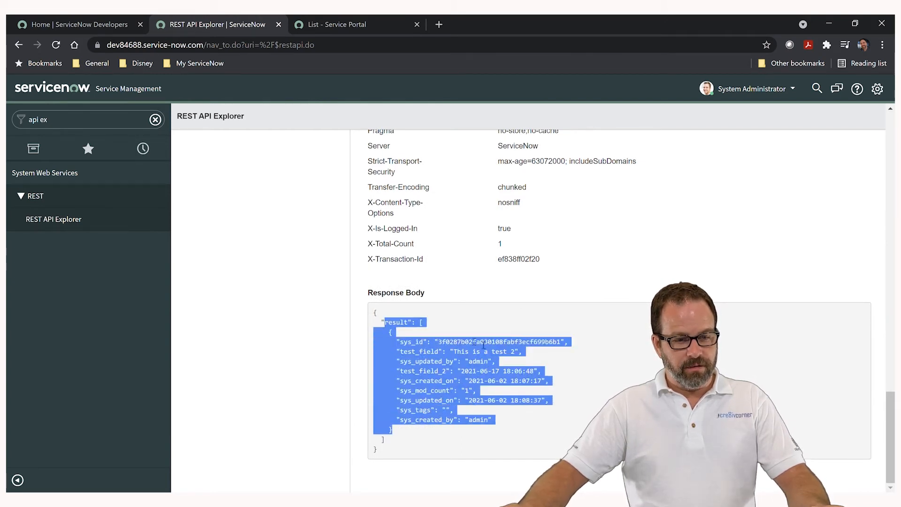
drag(454, 352, 523, 352)
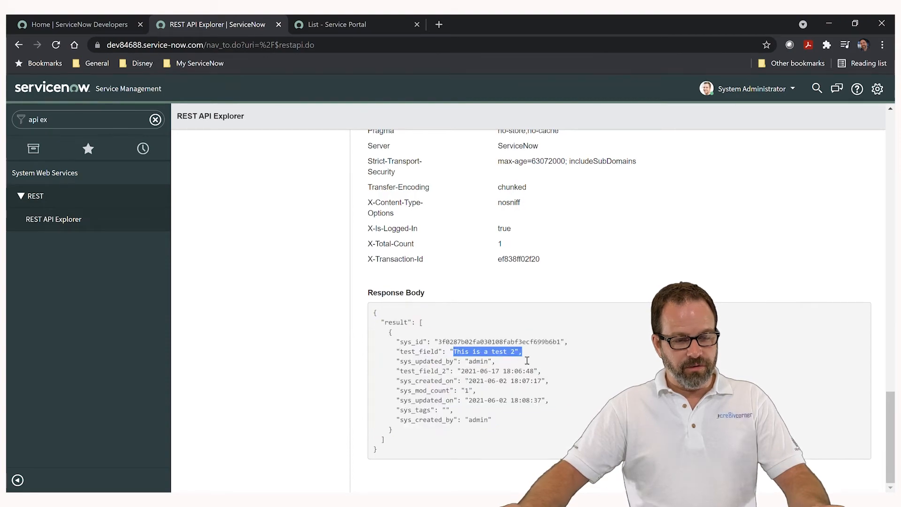
click(527, 360)
scroll(577, 381, up, 15)
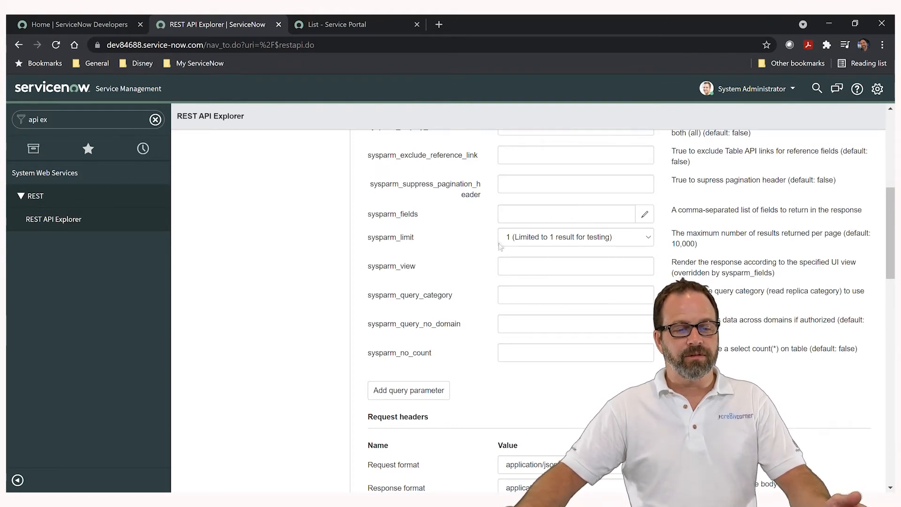
scroll(501, 247, up, 7)
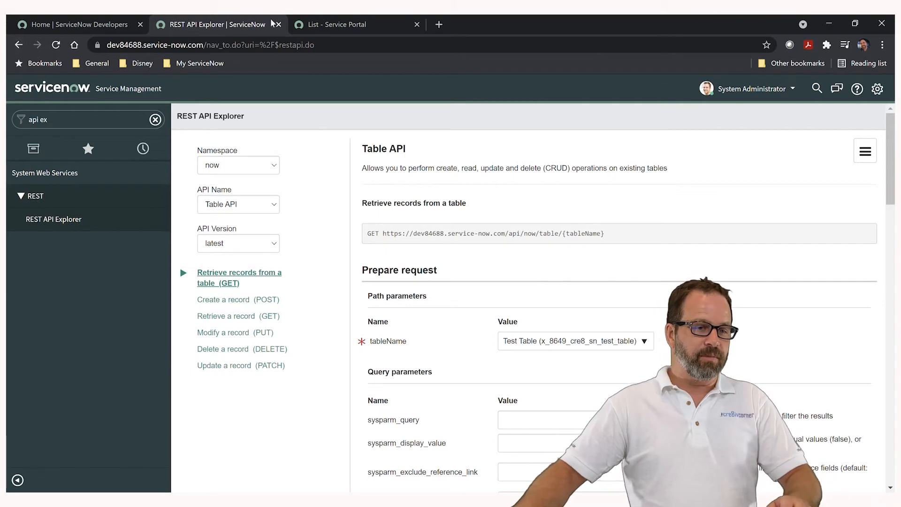
Filter the navigator for "test ta" and open the Test Tables record list
click(97, 126)
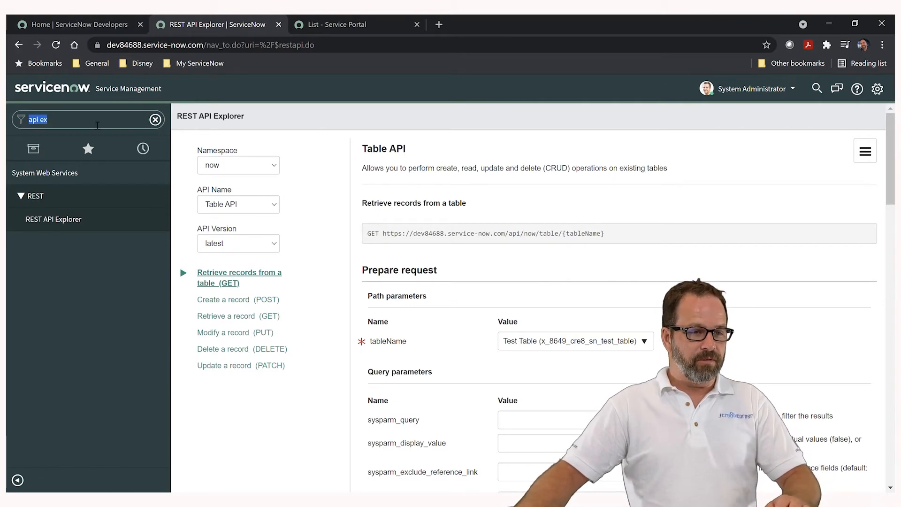
text(ta)
key(BackSpace)
key(BackSpace)
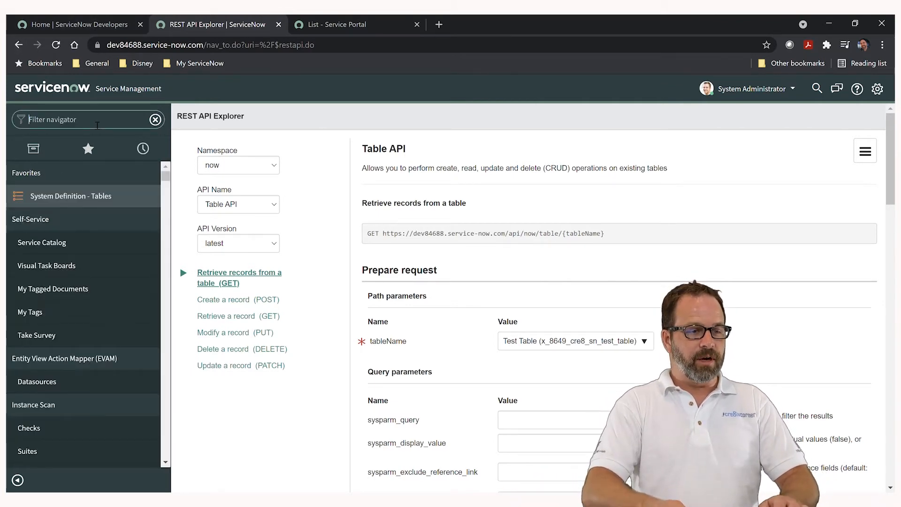
text(test ta)
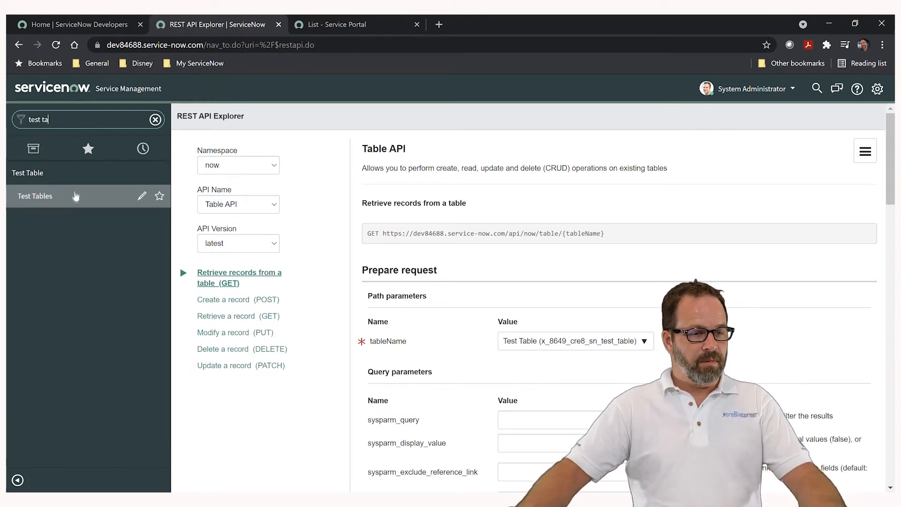
click(44, 199)
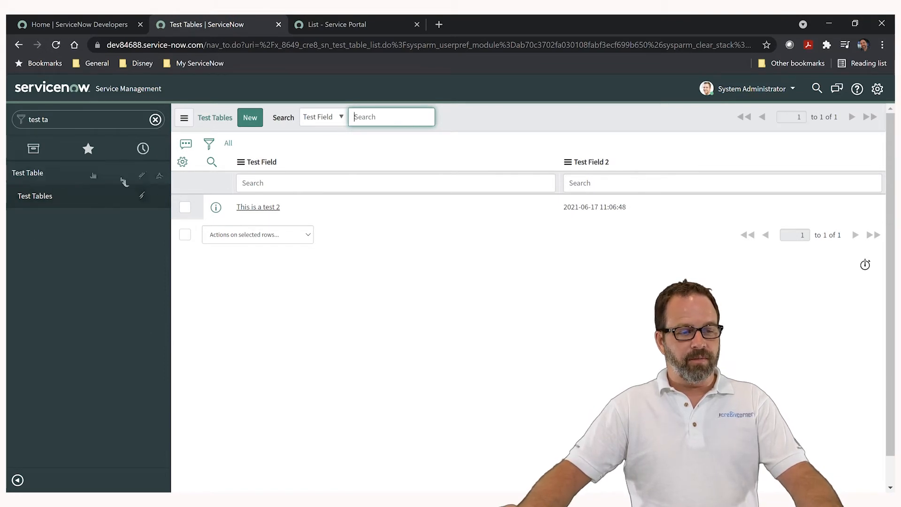
right_click(534, 111)
mouse_move(558, 136)
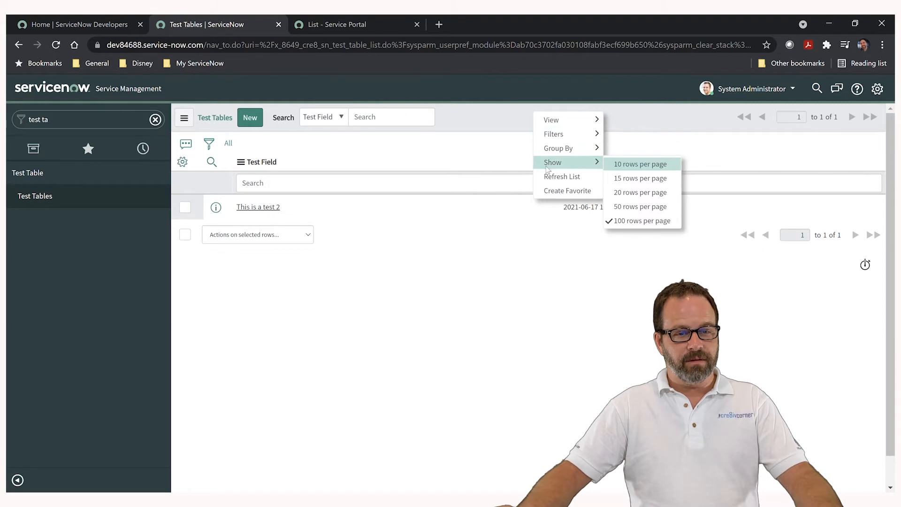
click(473, 121)
right_click(486, 116)
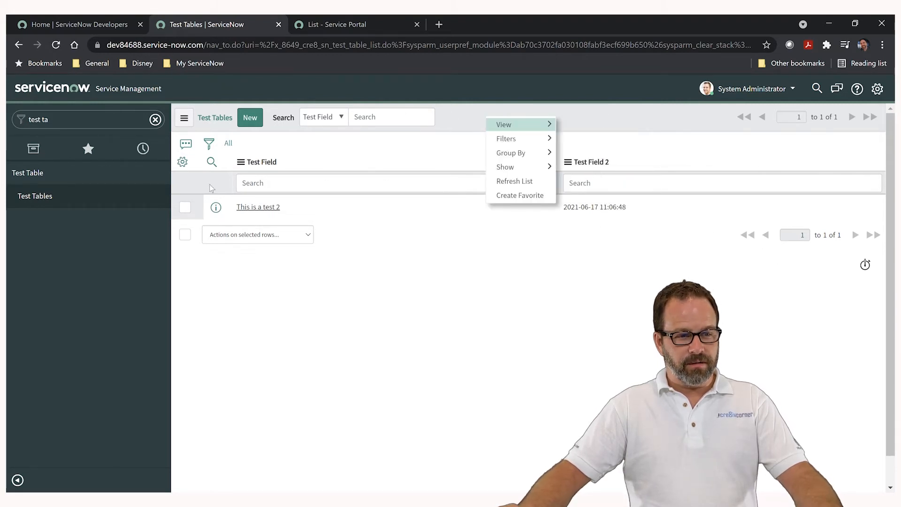
right_click(263, 164)
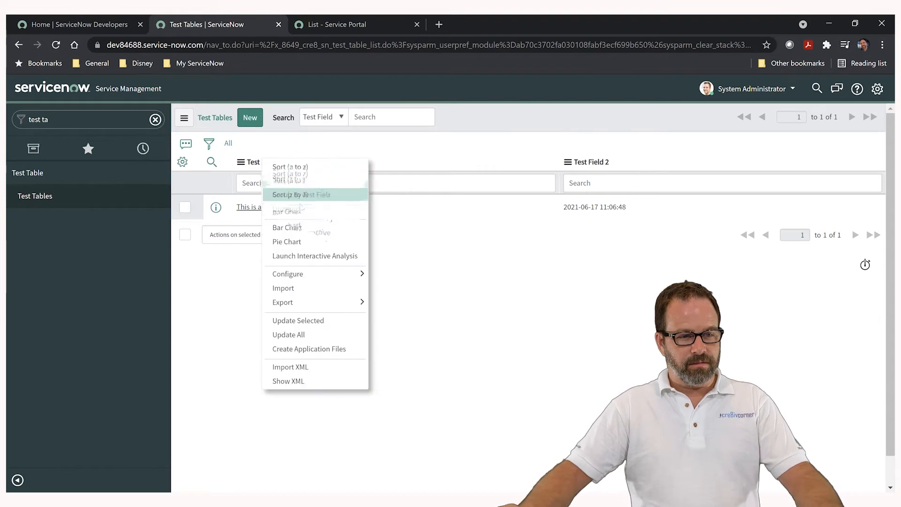
click(403, 158)
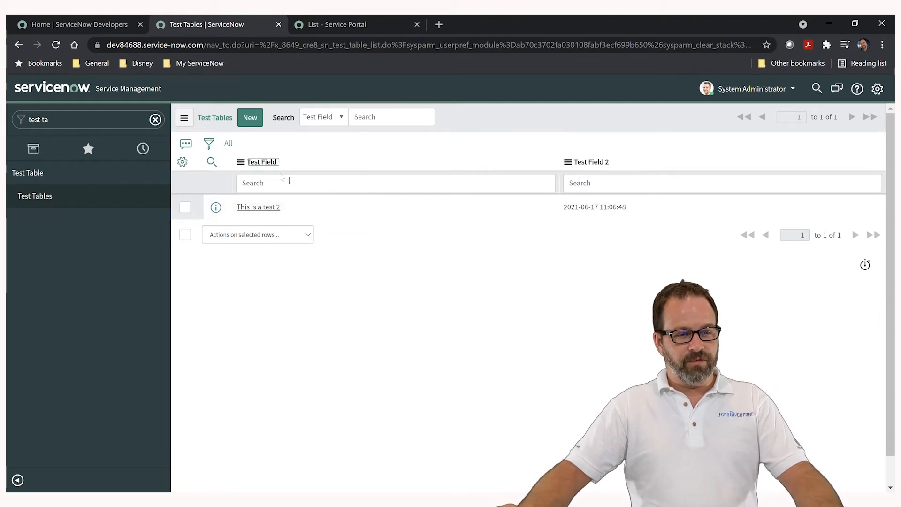
Open the Test Table's table configuration from the Test Field column and show its Controls section
right_click(260, 164)
mouse_move(312, 279)
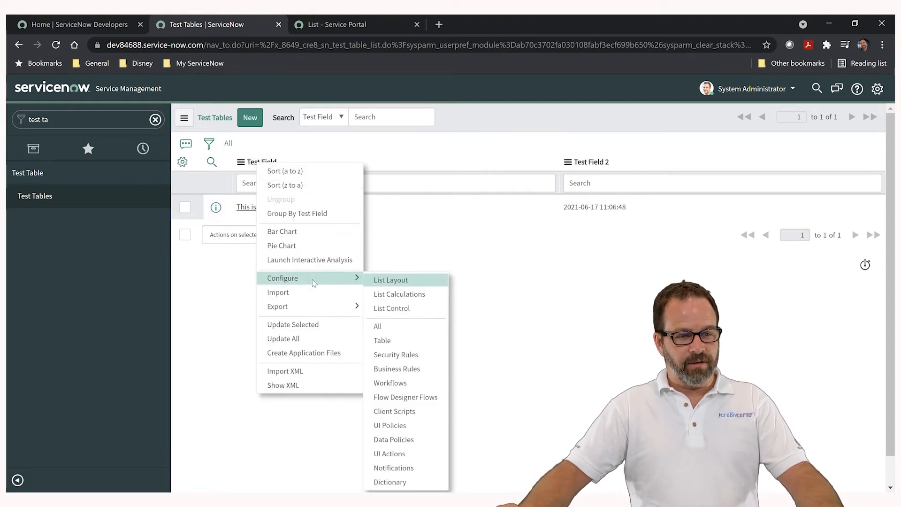
click(382, 341)
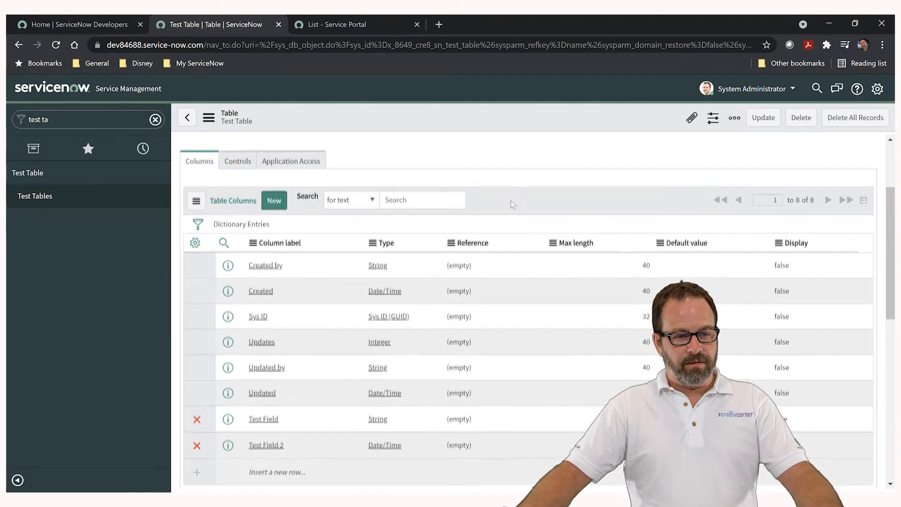
click(237, 278)
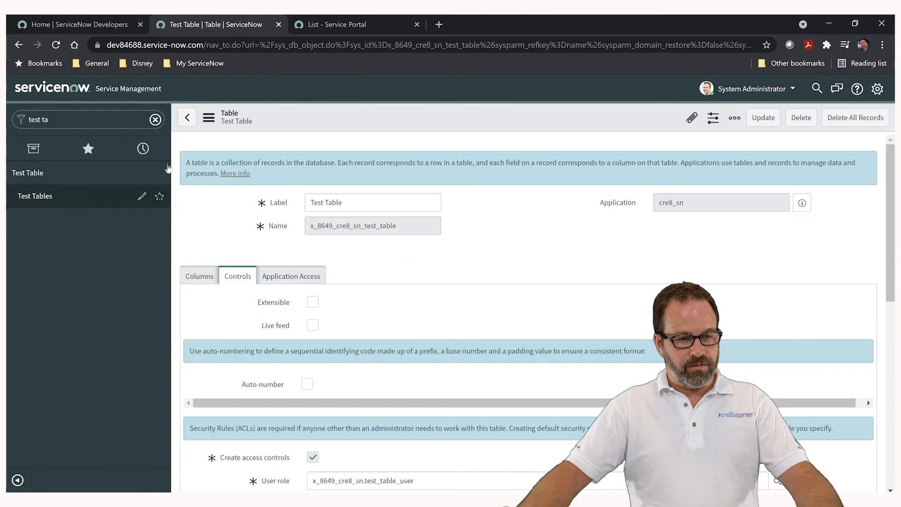
Filter the navigator for "table", open the System Definition - Tables list, and start a new table record
click(76, 126)
text(tables)
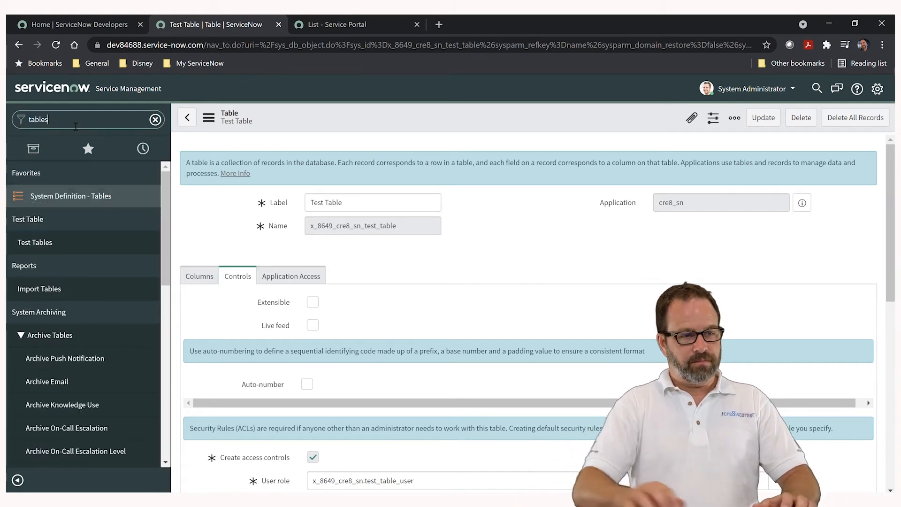
key(BackSpace)
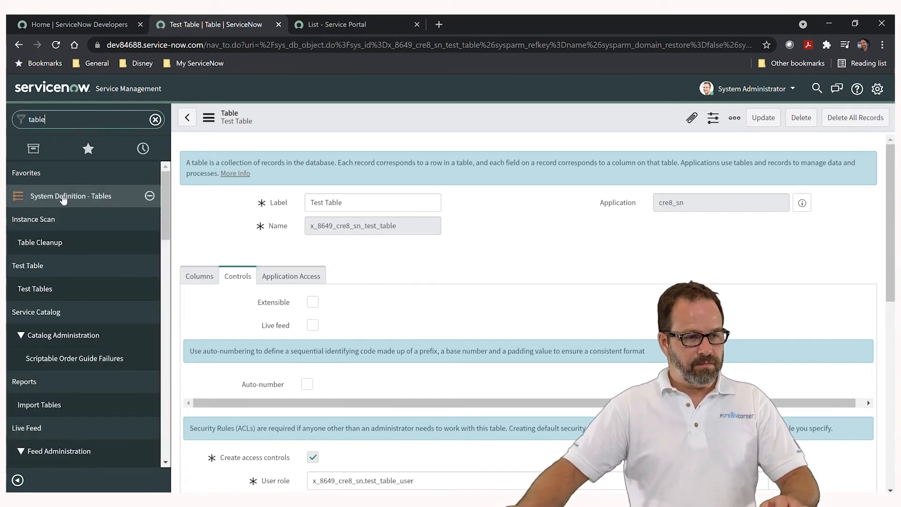
click(133, 208)
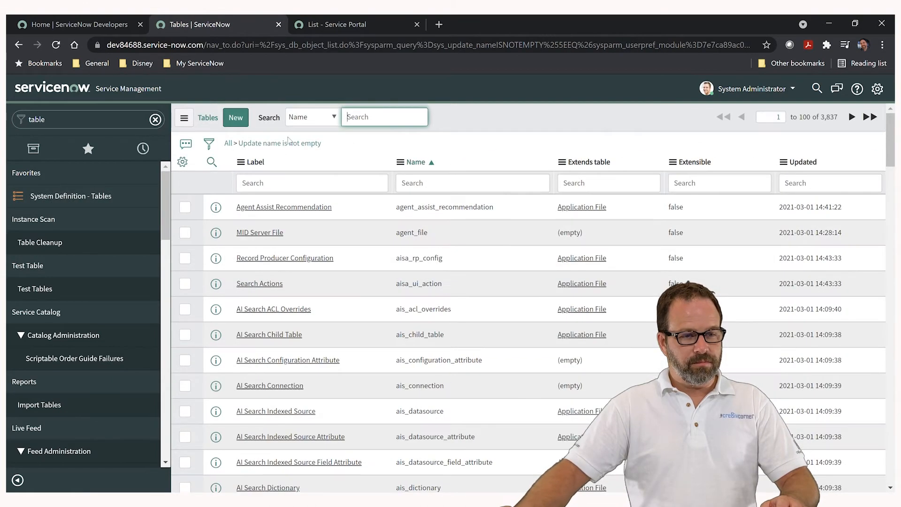
click(239, 120)
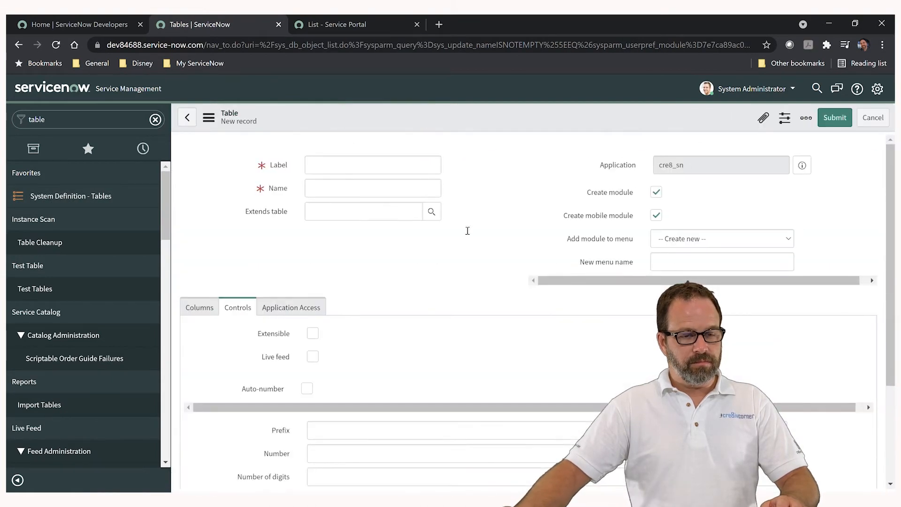
Examine the new table form's module and menu options, trying Create module off and on, plus its control settings and Extends table field
drag(592, 233, 635, 256)
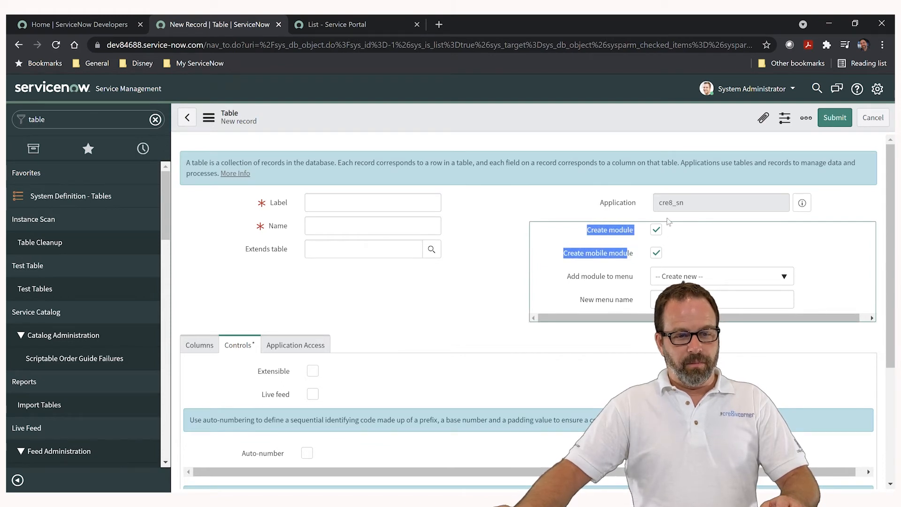
click(622, 235)
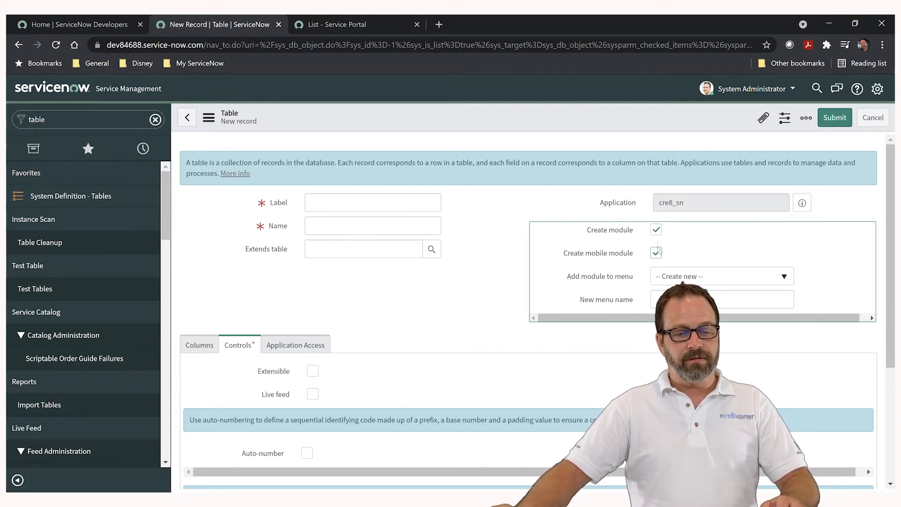
click(656, 230)
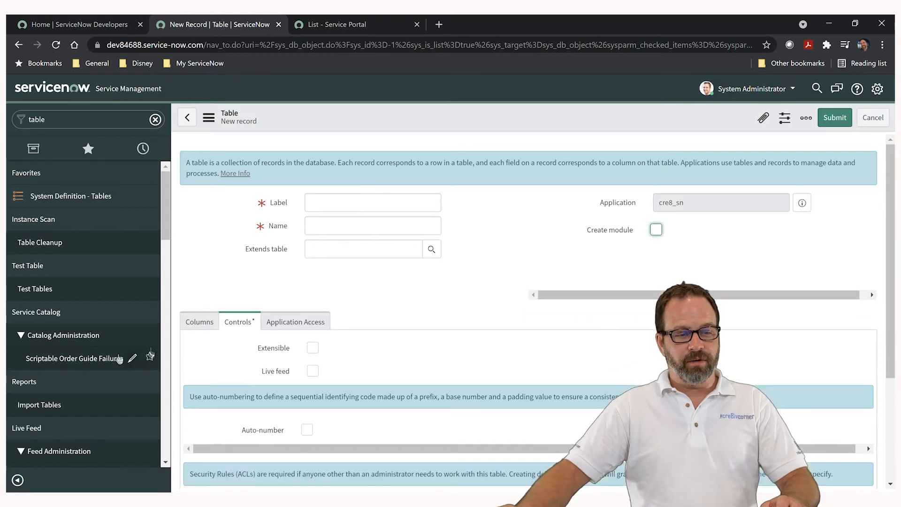
click(656, 230)
click(699, 280)
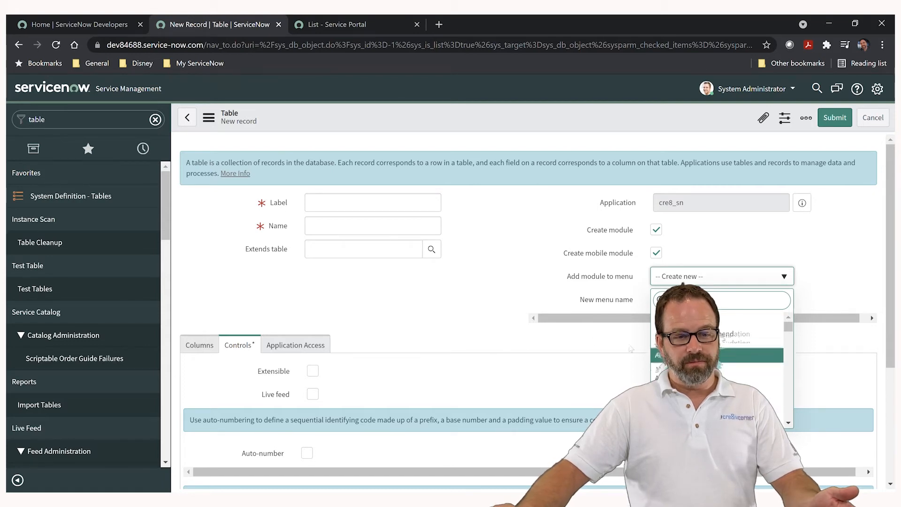
click(489, 207)
scroll(519, 206, down, 3)
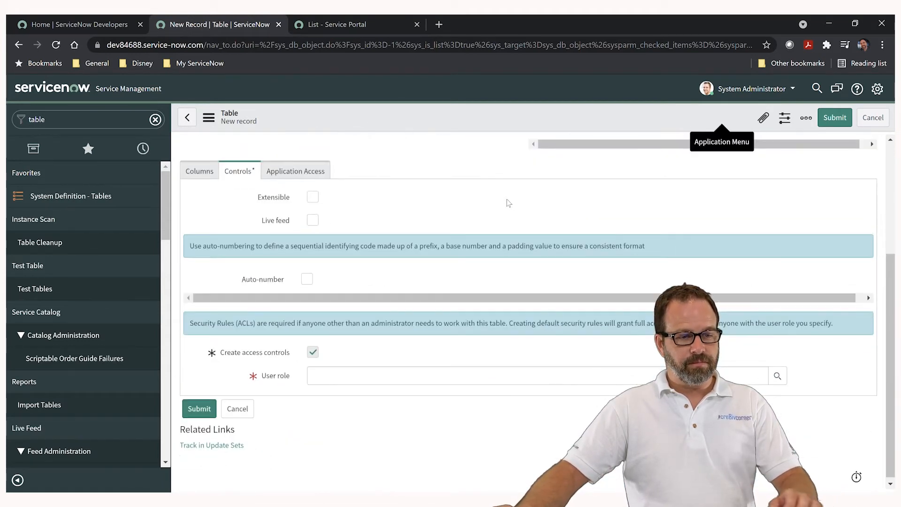
scroll(489, 202, up, 4)
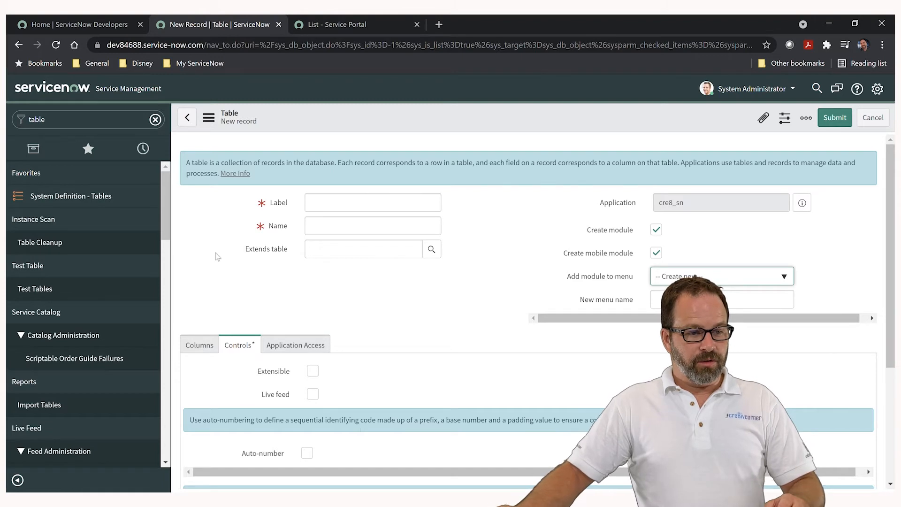
drag(244, 249, 285, 251)
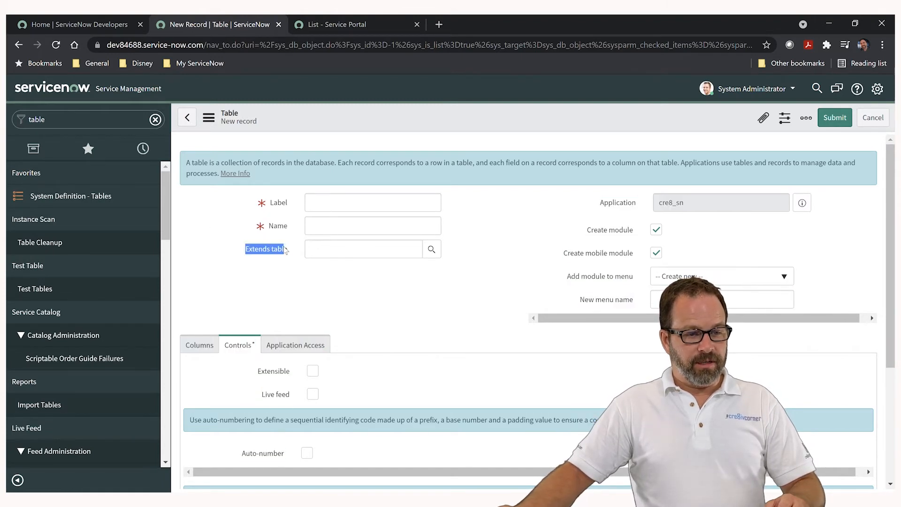
click(363, 259)
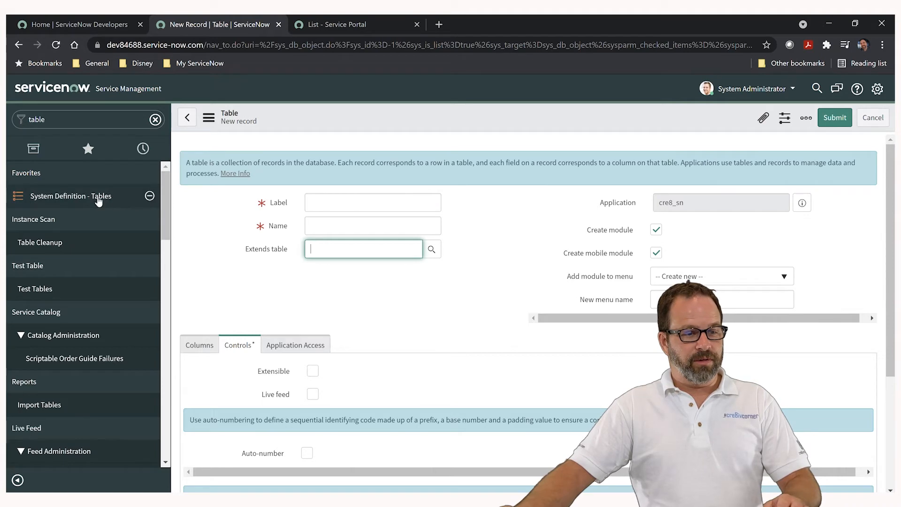
Return to the System Definition - Tables list and filter its Label column for "task"
click(99, 202)
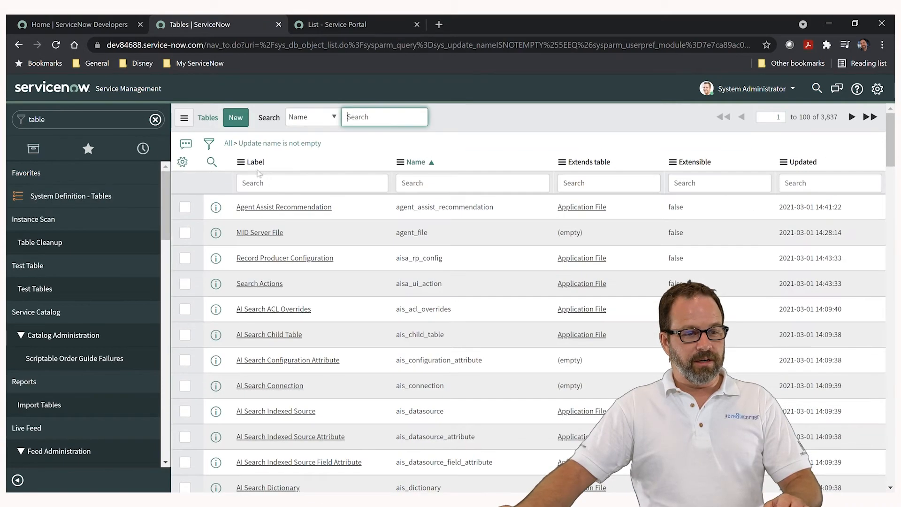
click(271, 187)
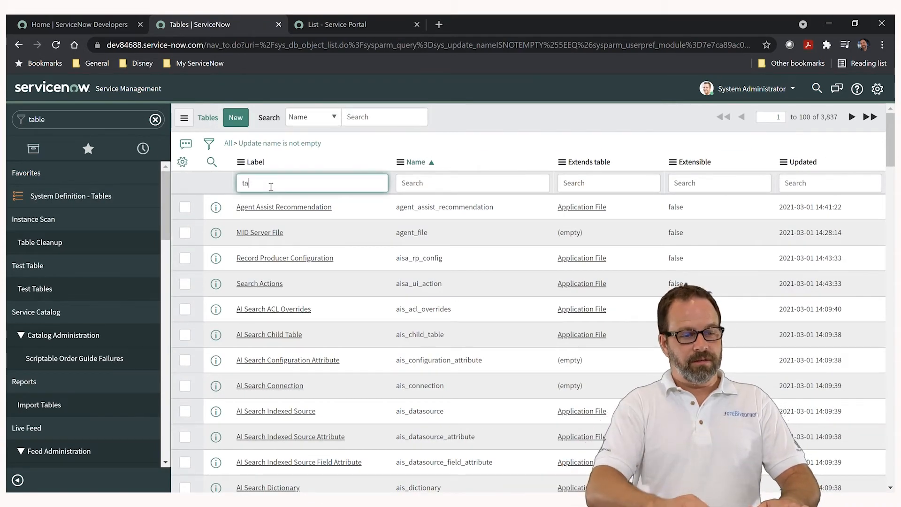
key(Return)
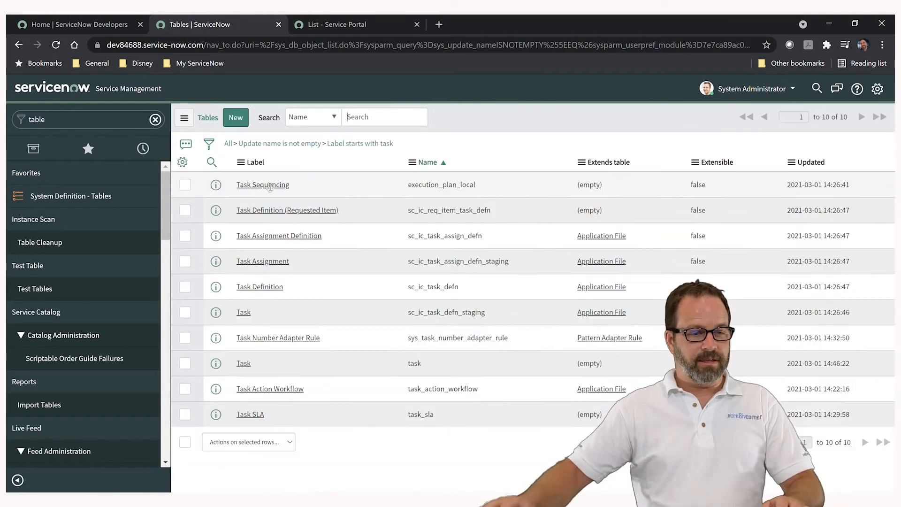
Open the Task table record whose name is task and review its Controls settings and related links
scroll(376, 321, down, 1)
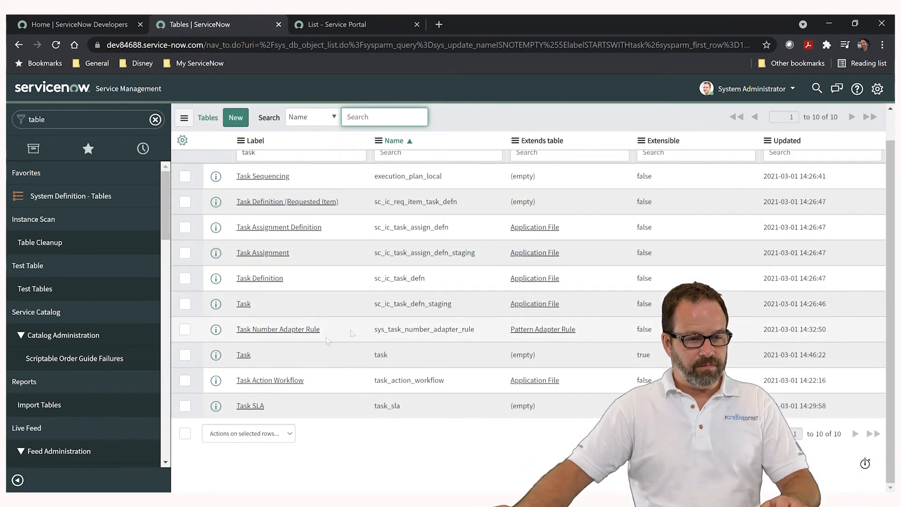
click(246, 358)
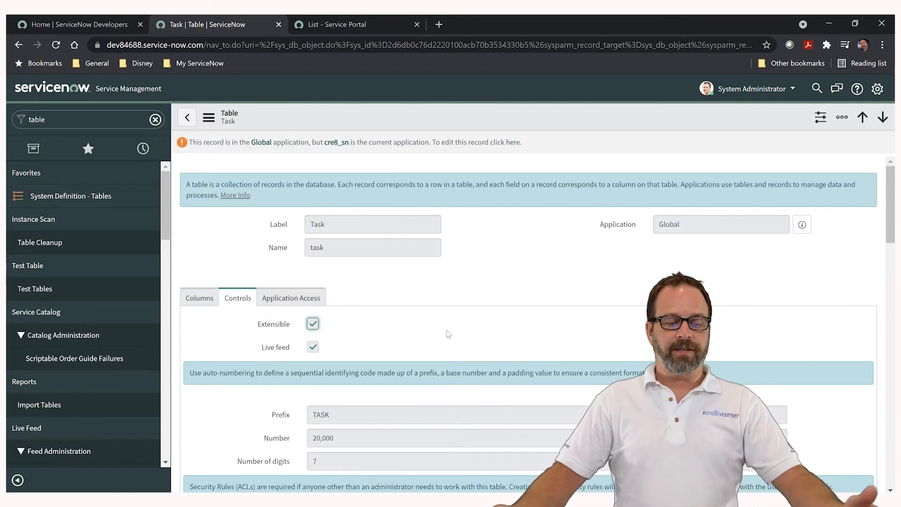
scroll(466, 283, down, 3)
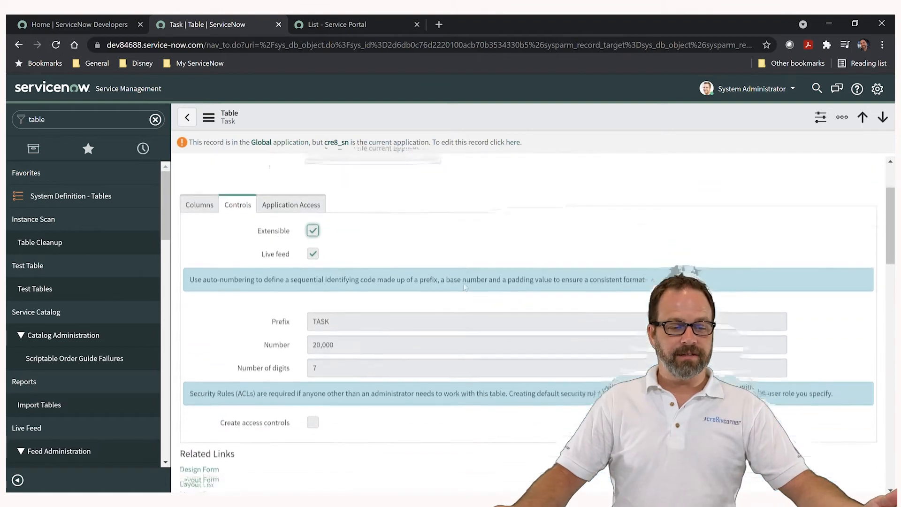
scroll(466, 279, down, 3)
scroll(465, 282, up, 6)
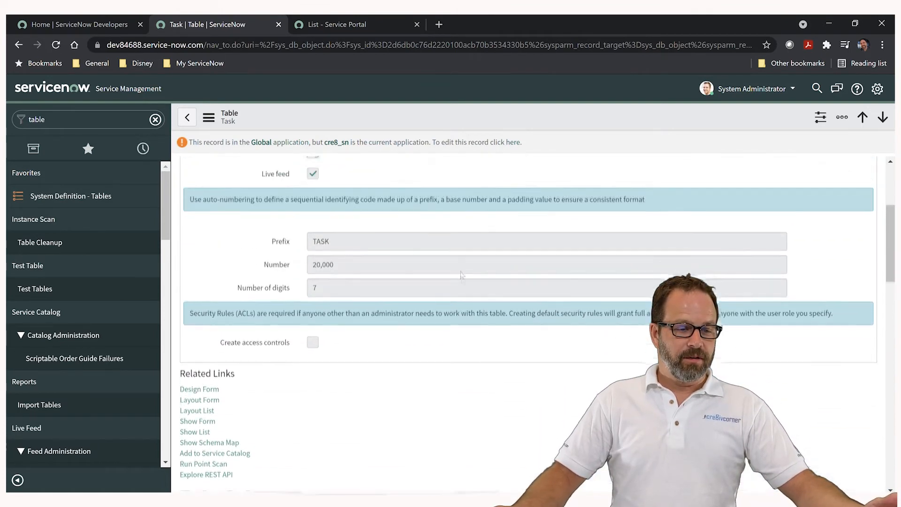
scroll(464, 280, down, 1)
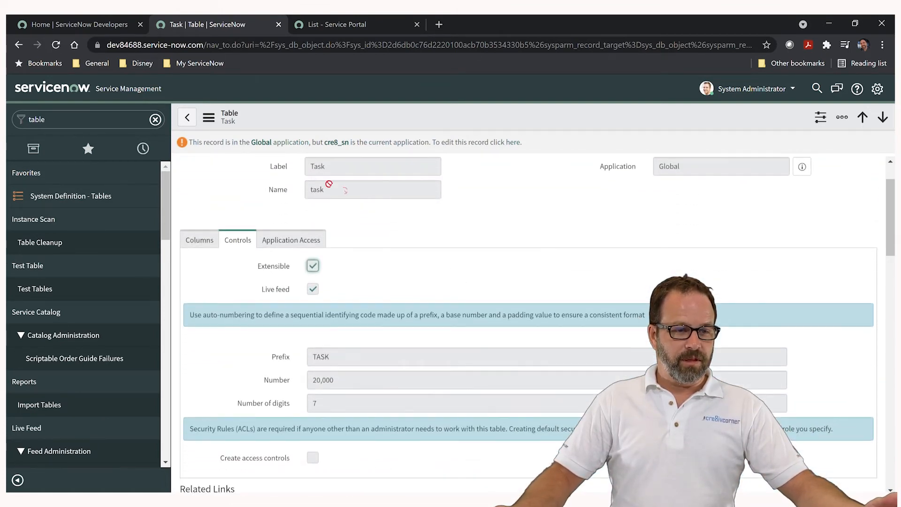
scroll(483, 277, down, 3)
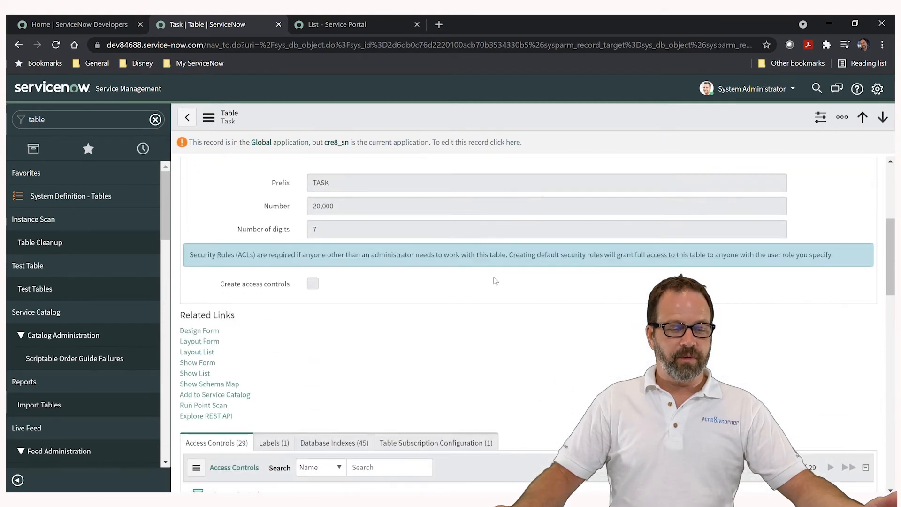
Show the Task table's schema map and hide its referenced and referencing tables
click(221, 385)
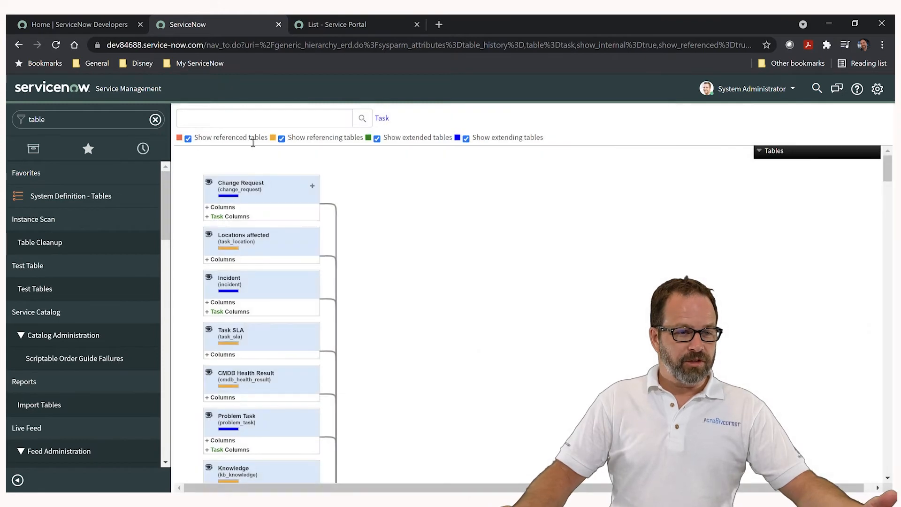
click(187, 138)
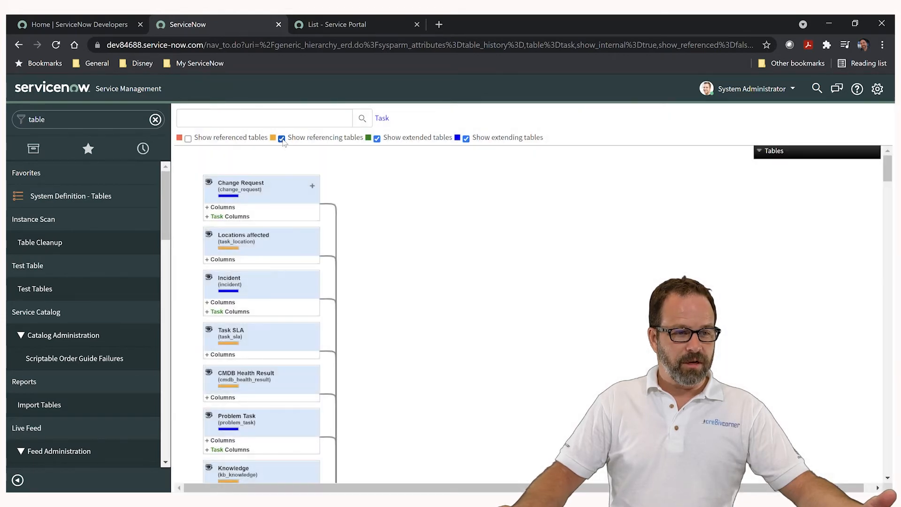
click(282, 138)
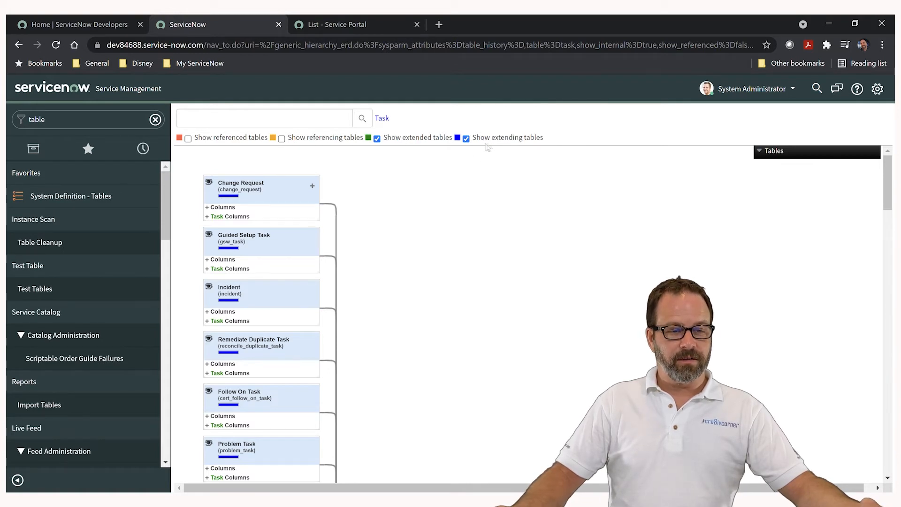
Examine the tables that extend Task throughout the schema map
scroll(396, 249, down, 4)
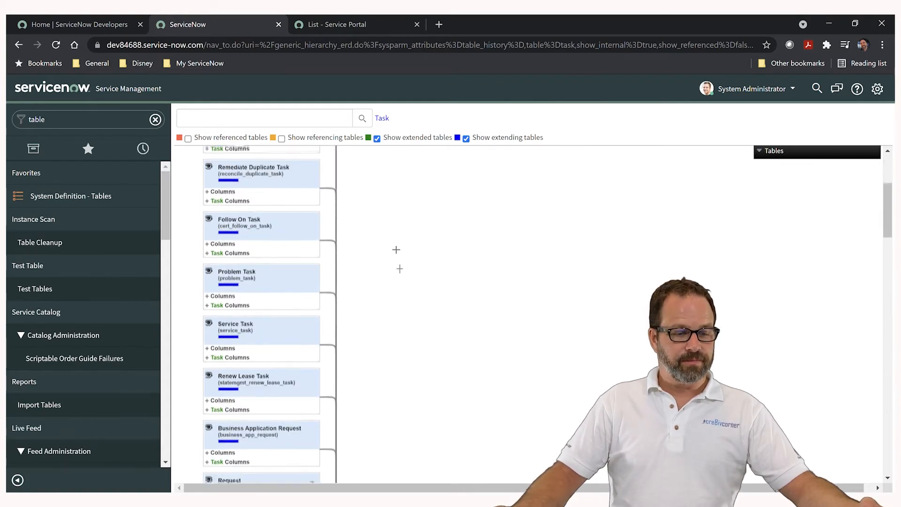
scroll(426, 309, down, 20)
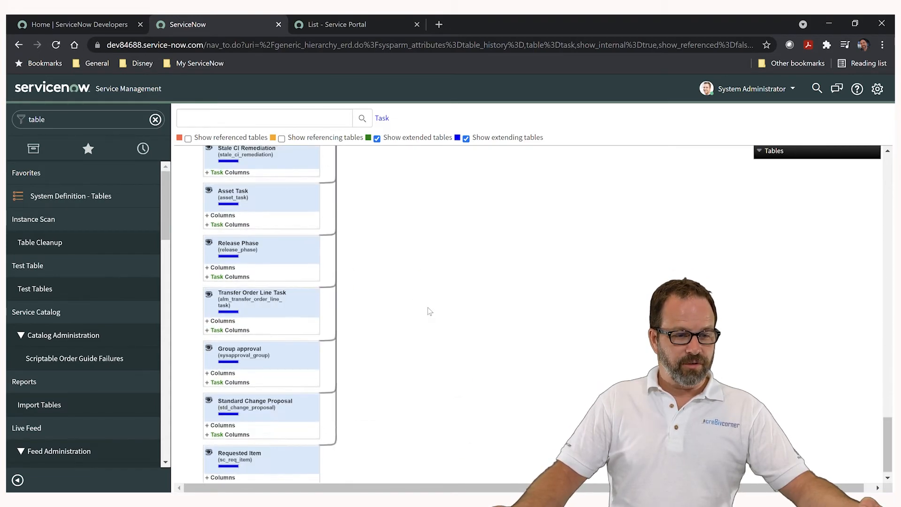
scroll(429, 311, up, 5)
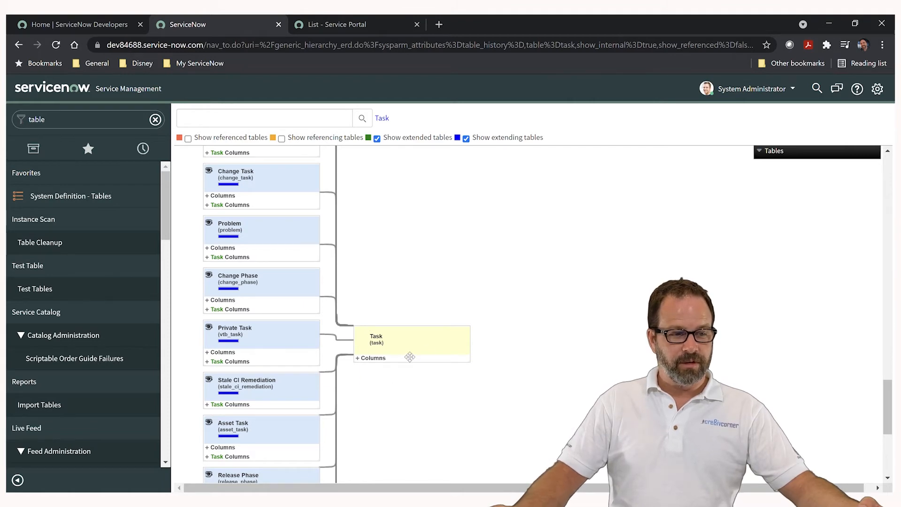
scroll(289, 341, up, 6)
scroll(294, 344, up, 3)
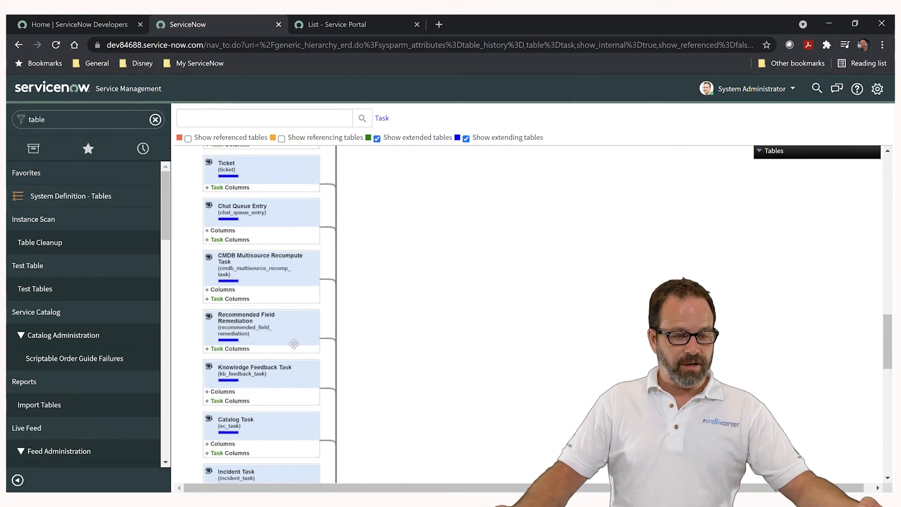
scroll(294, 345, up, 5)
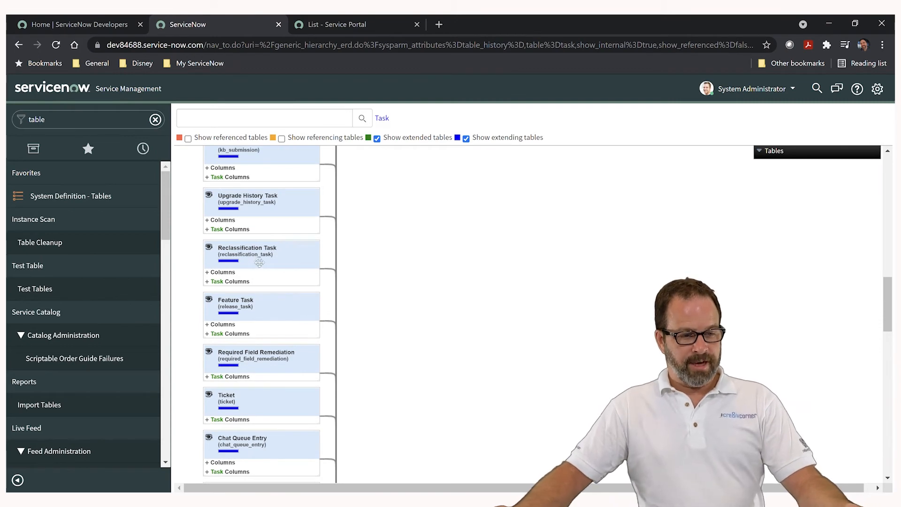
scroll(263, 265, up, 5)
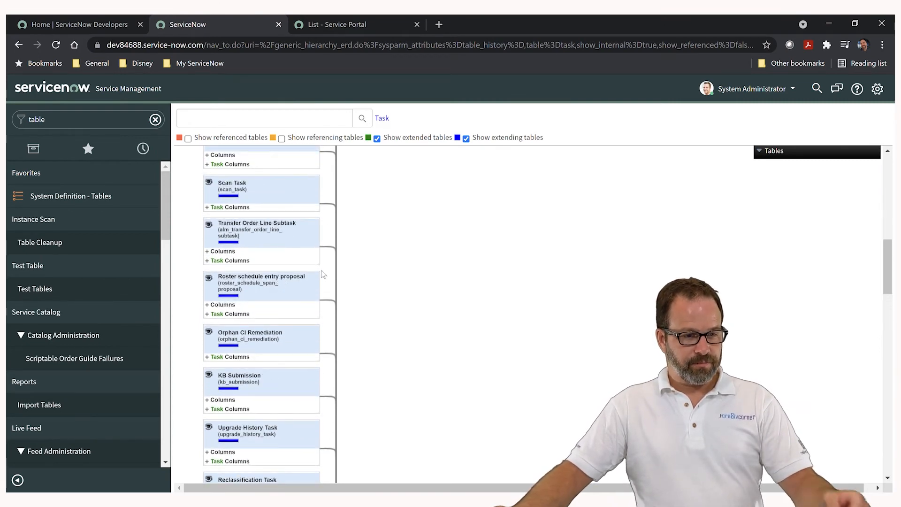
scroll(323, 274, down, 3)
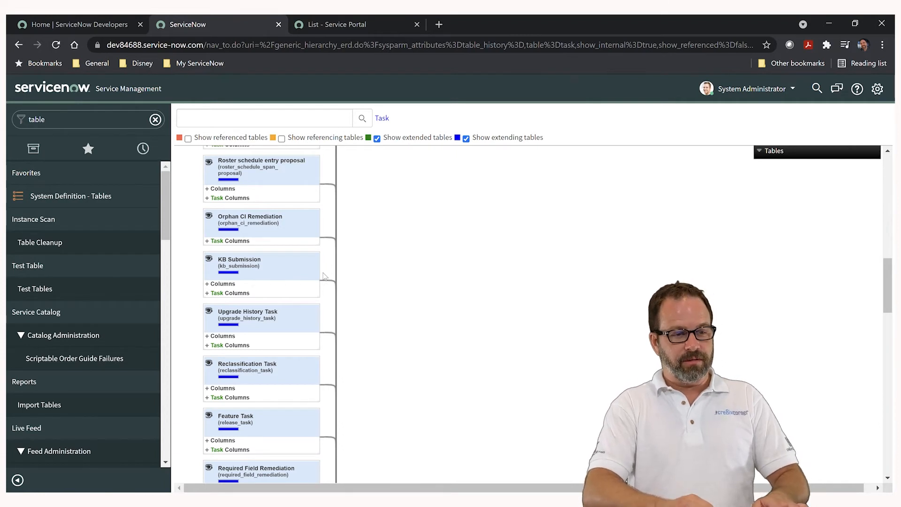
Search the schema map page for "incident" and go through the matches to the Incident table
key(ctrl+f)
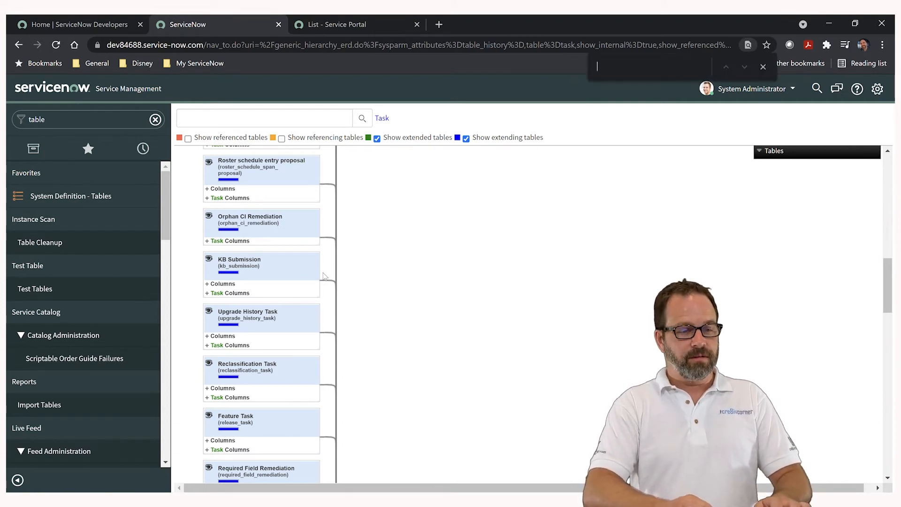
text(inci)
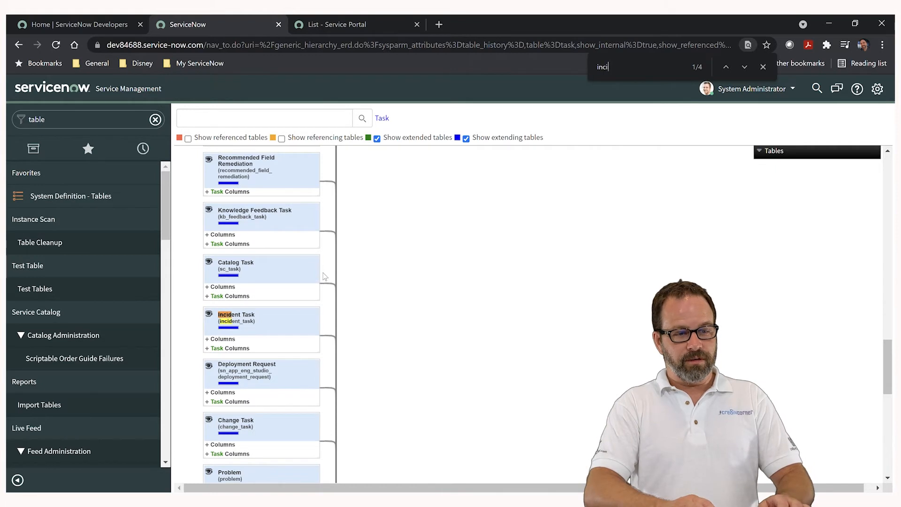
text(dent)
key(Return)
key(Return)
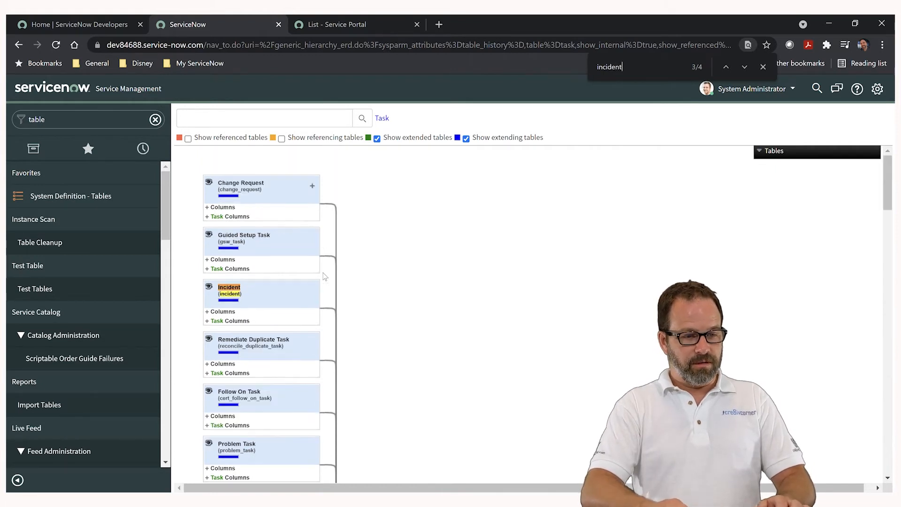
key(Return)
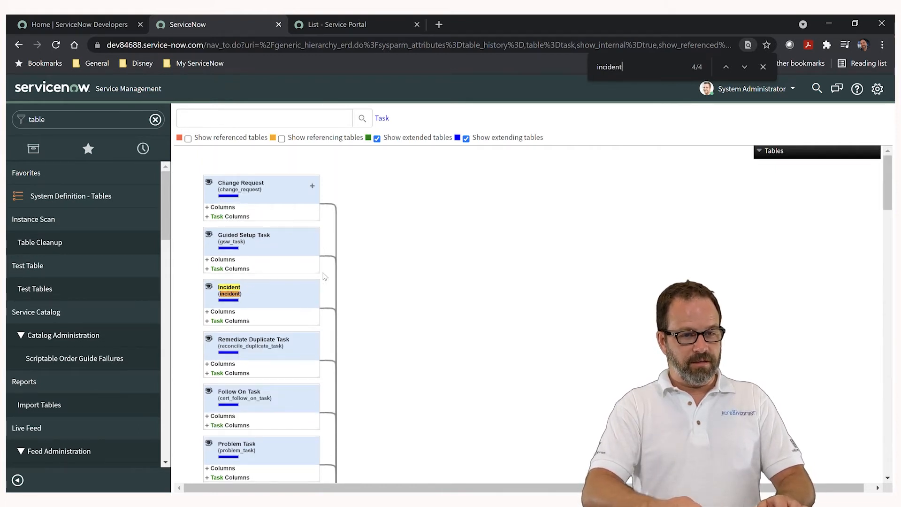
Search the schema map page for "change" instead and go through all matches to the Change Request table
key(BackSpace)
key(BackSpace)
key(BackSpace)
key(BackSpace)
key(BackSpace)
key(BackSpace)
key(BackSpace)
text(change)
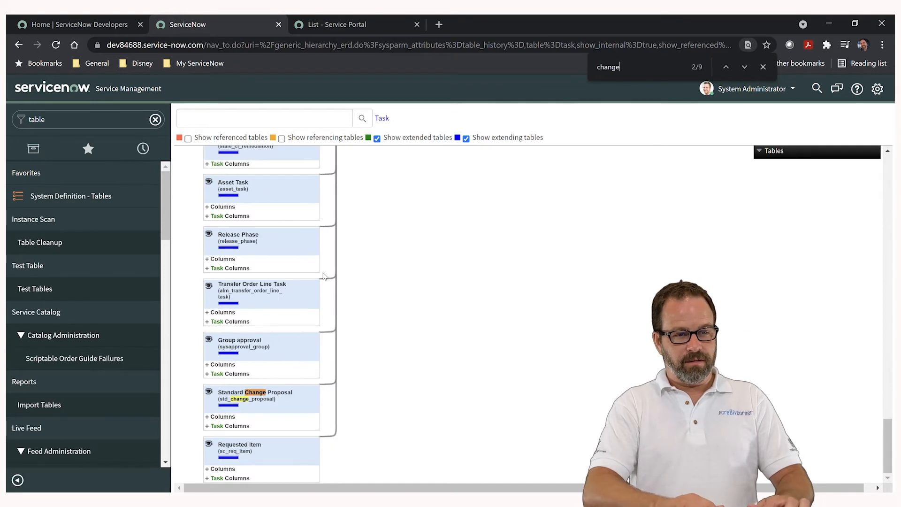
key(Return)
key(Return)
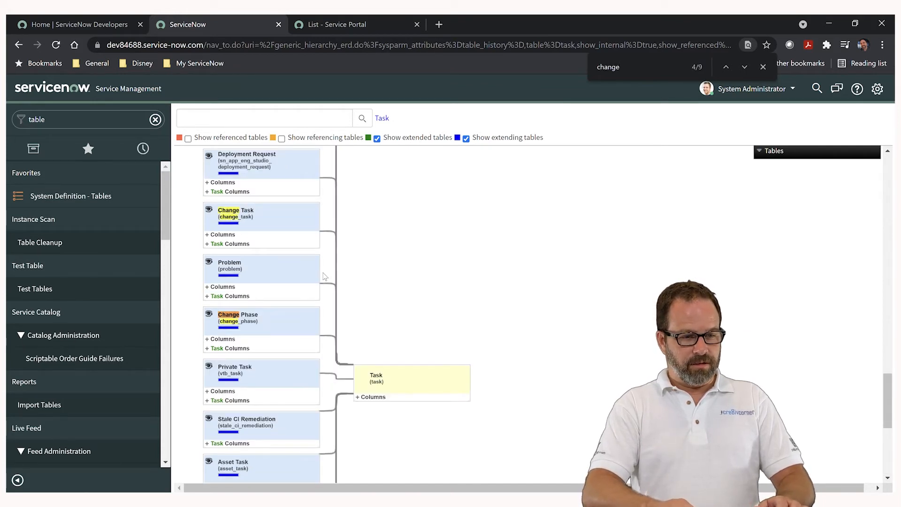
key(Return)
key(Return)
key(Return)
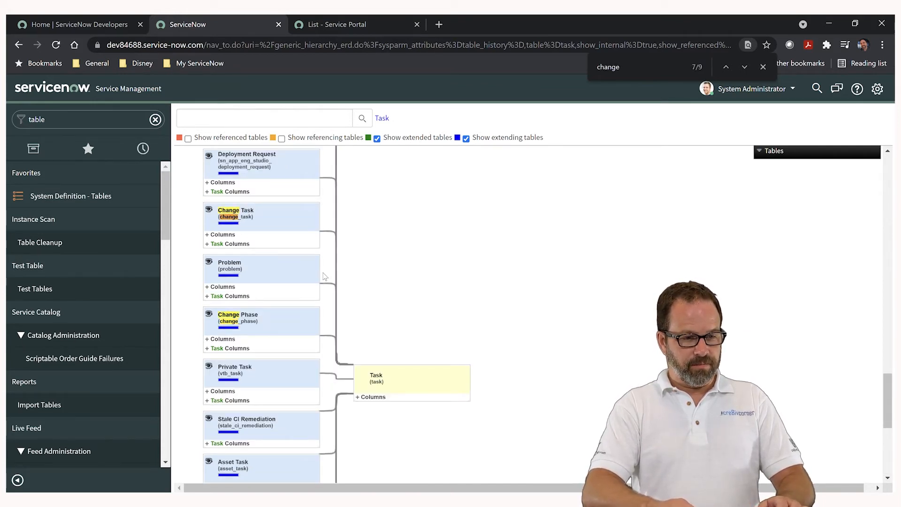
key(Return)
key(Return)
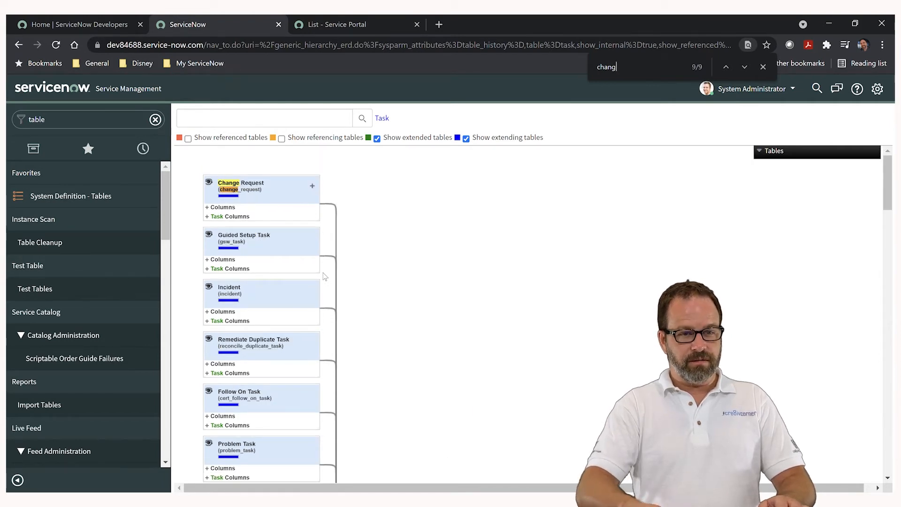
Clear the page search and look for "Request", going through the matches to the Request (sc_request) table
key(Escape)
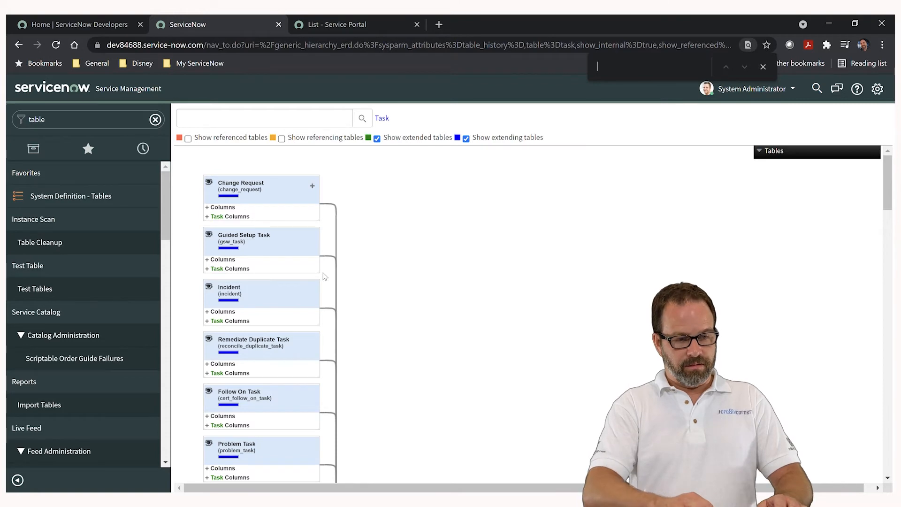
text(Request)
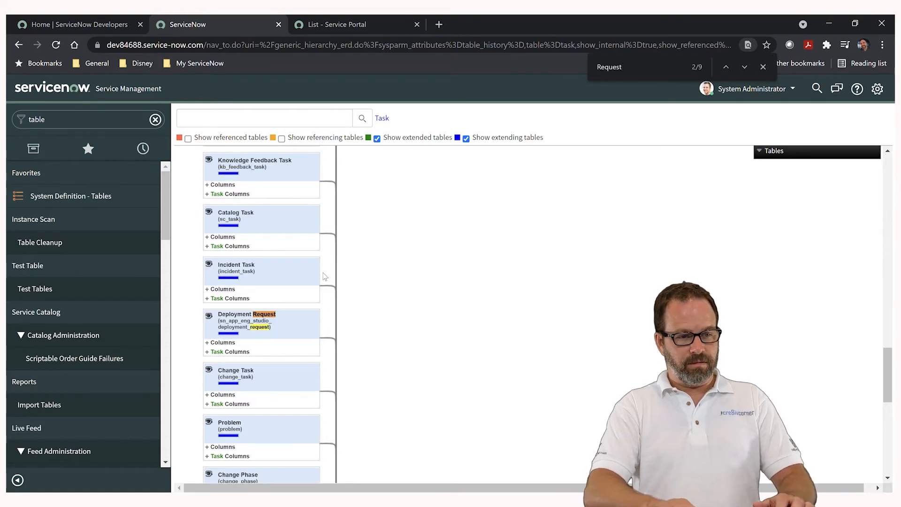
key(Return)
key(Return)
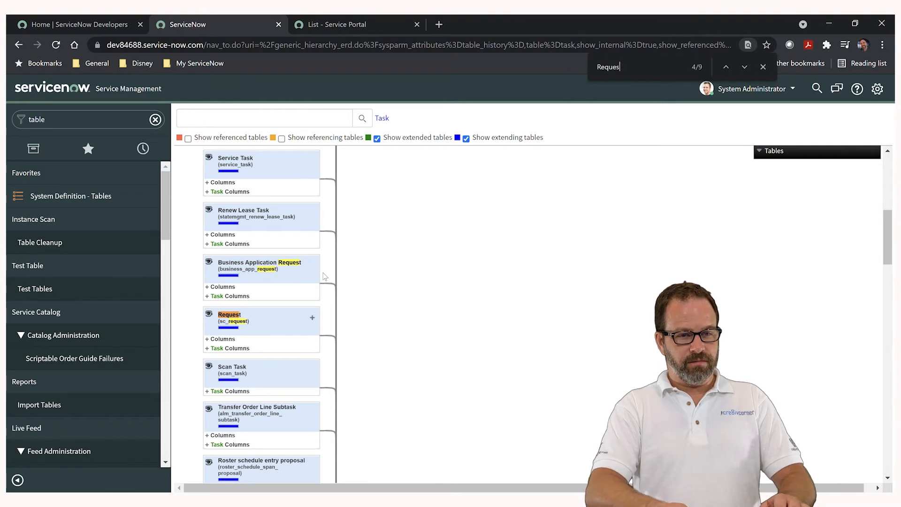
Replace the page search with "problem" and go through the matches to the Problem Task table
key(BackSpace)
key(BackSpace)
key(BackSpace)
key(BackSpace)
key(BackSpace)
key(BackSpace)
text(problem)
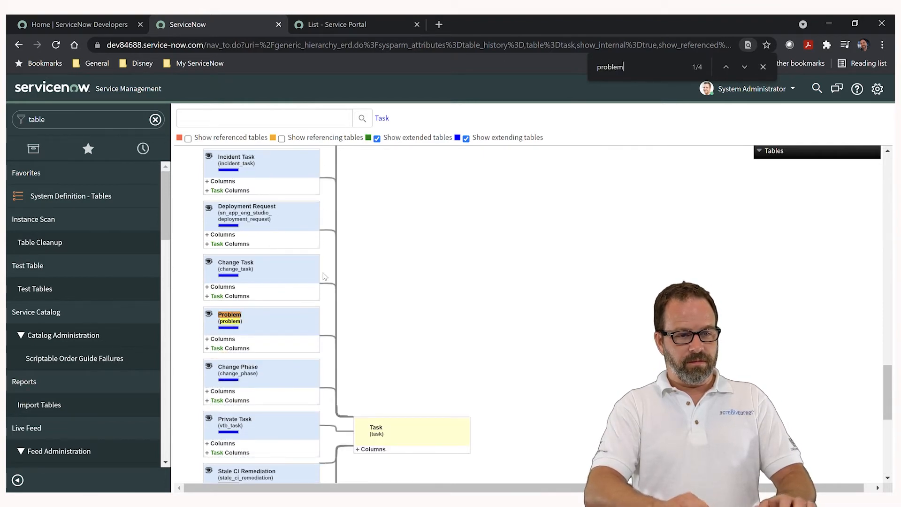
key(Return)
key(Return)
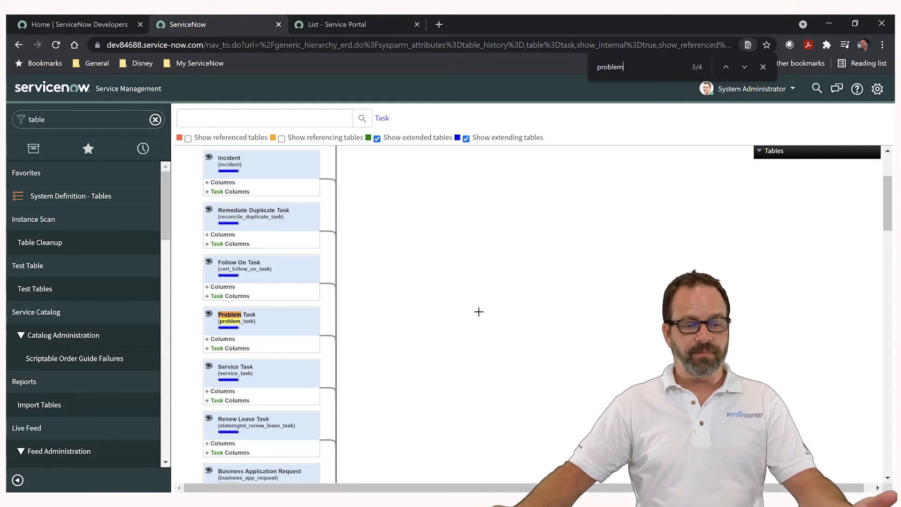
Expand the columns of the central Task table in the schema map and review its fields and types
scroll(479, 312, down, 15)
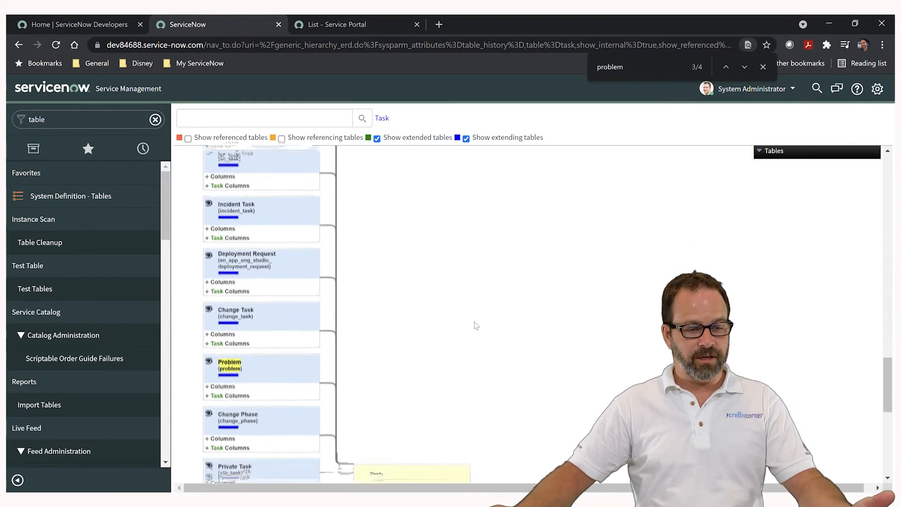
scroll(477, 324, down, 5)
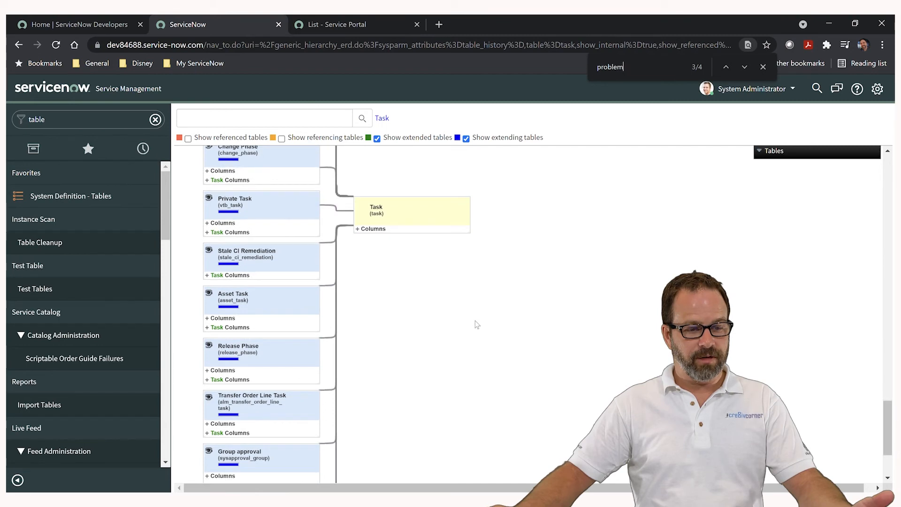
click(360, 230)
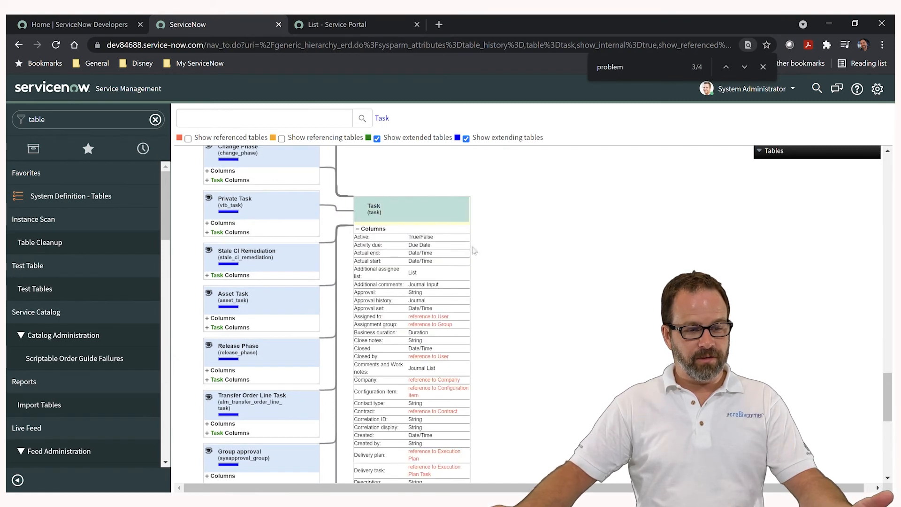
scroll(468, 256, down, 2)
scroll(402, 263, down, 5)
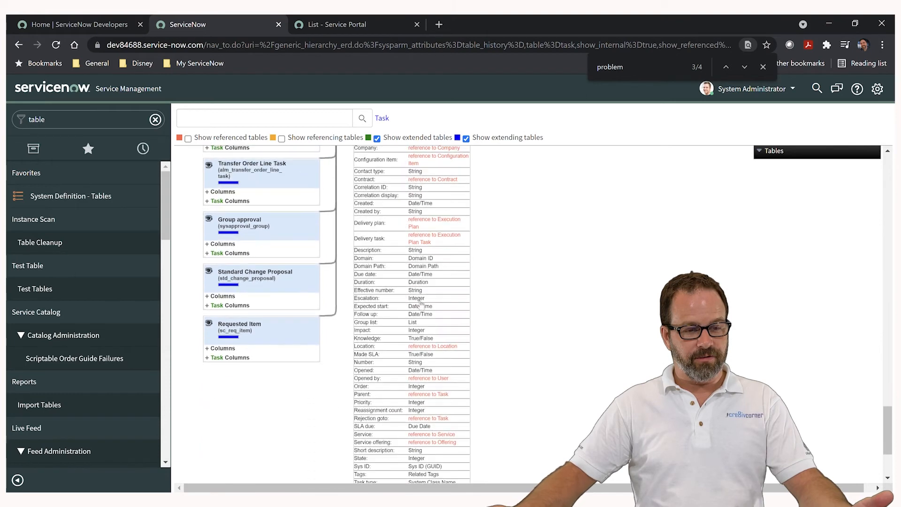
scroll(415, 338, up, 6)
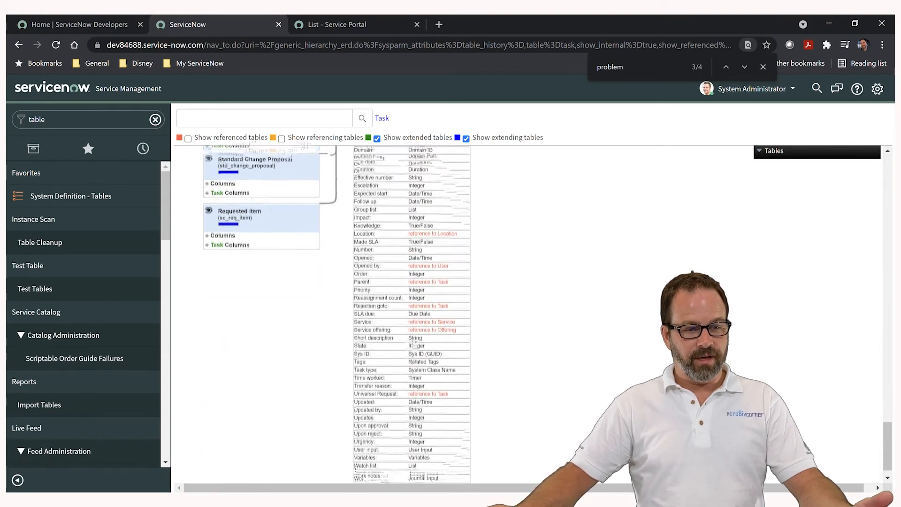
scroll(415, 338, up, 4)
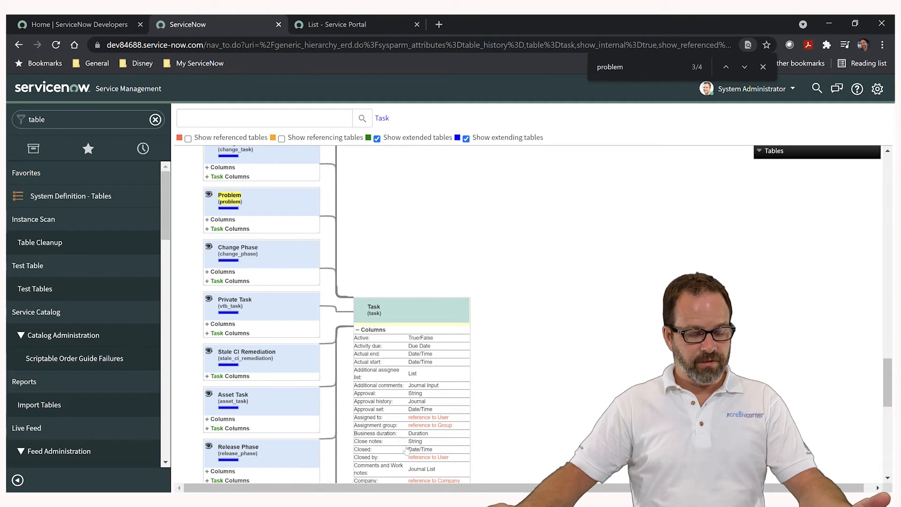
Expand the Problem table's own columns in the schema map and review them beside the Task table's columns
scroll(383, 379, down, 1)
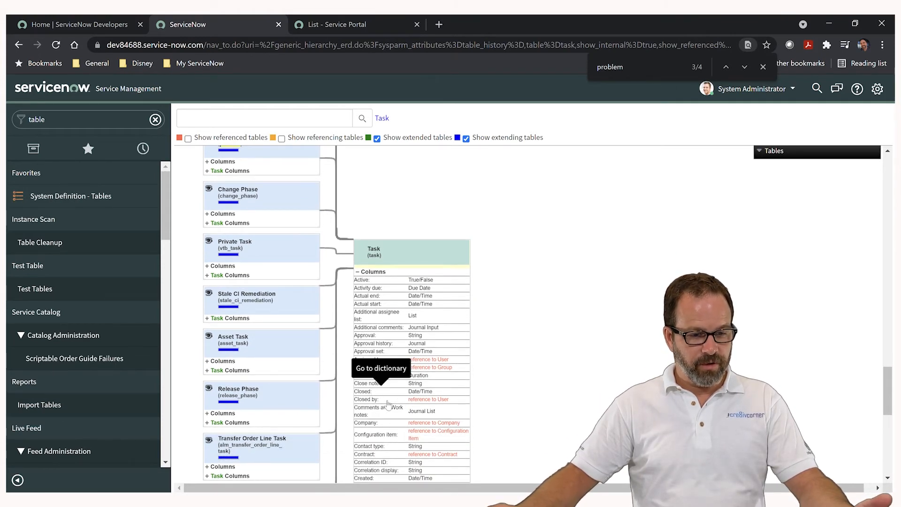
scroll(413, 414, down, 1)
scroll(382, 379, up, 4)
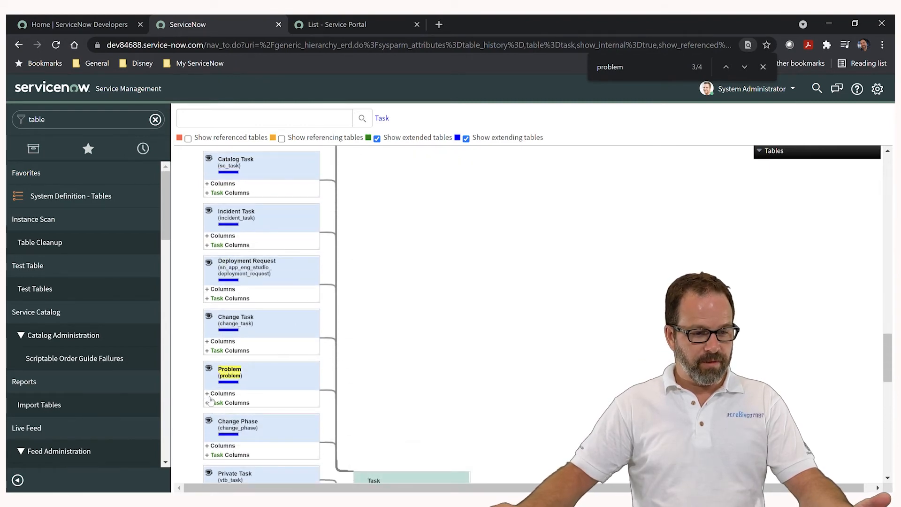
click(209, 394)
scroll(437, 324, down, 3)
click(378, 327)
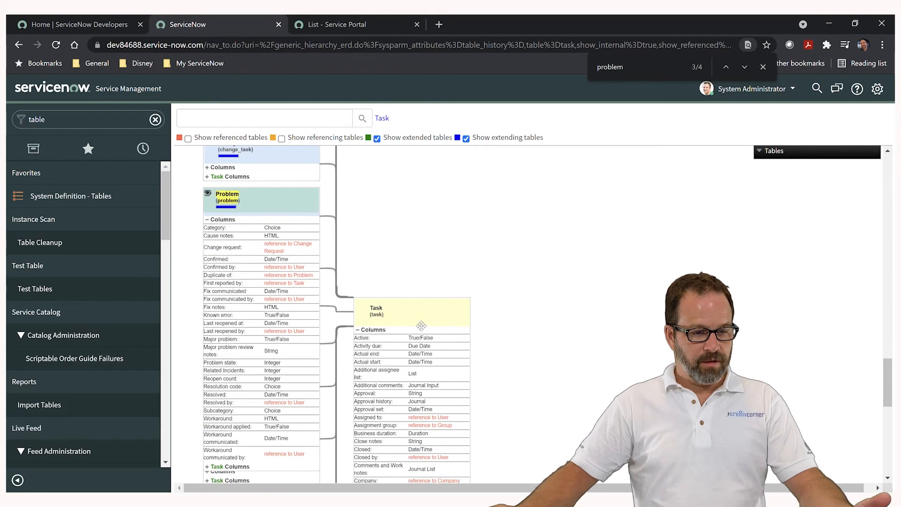
scroll(379, 330, down, 1)
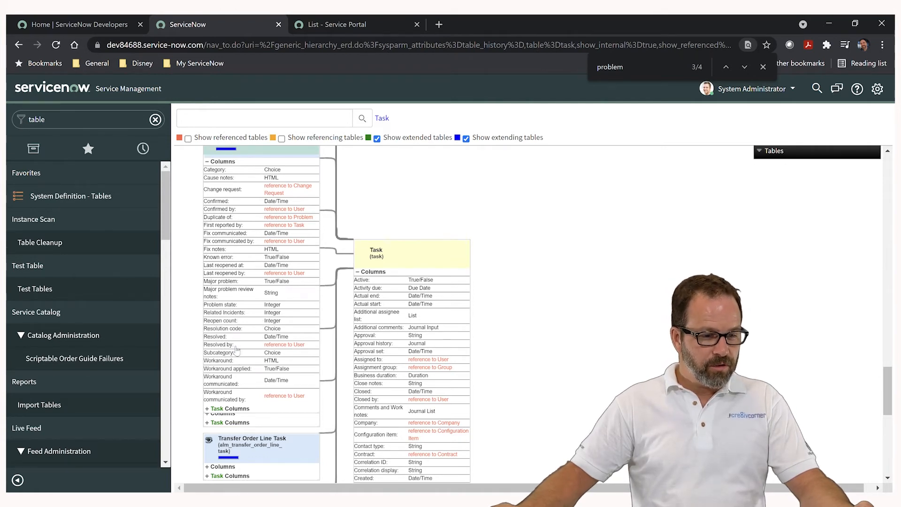
Expand the Problem table's inherited Task columns and compare them with the columns of the Task table
click(207, 409)
scroll(282, 338, down, 5)
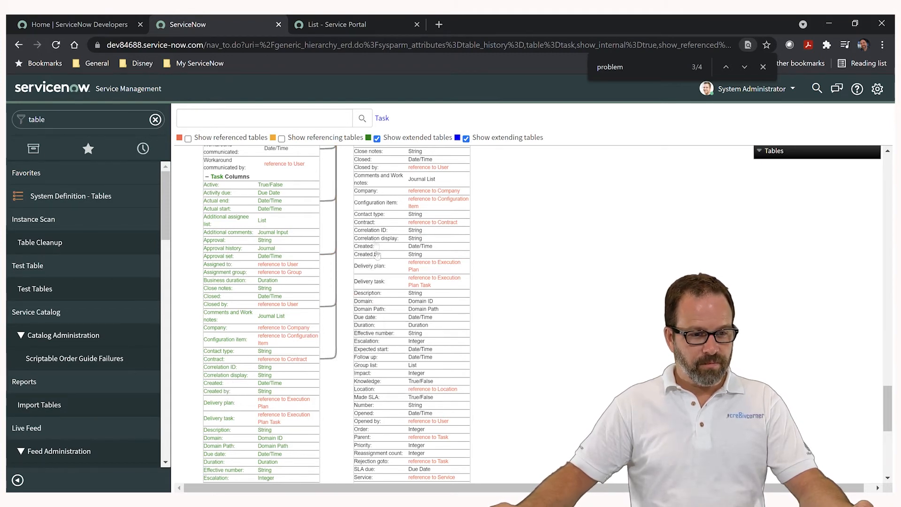
scroll(377, 254, up, 4)
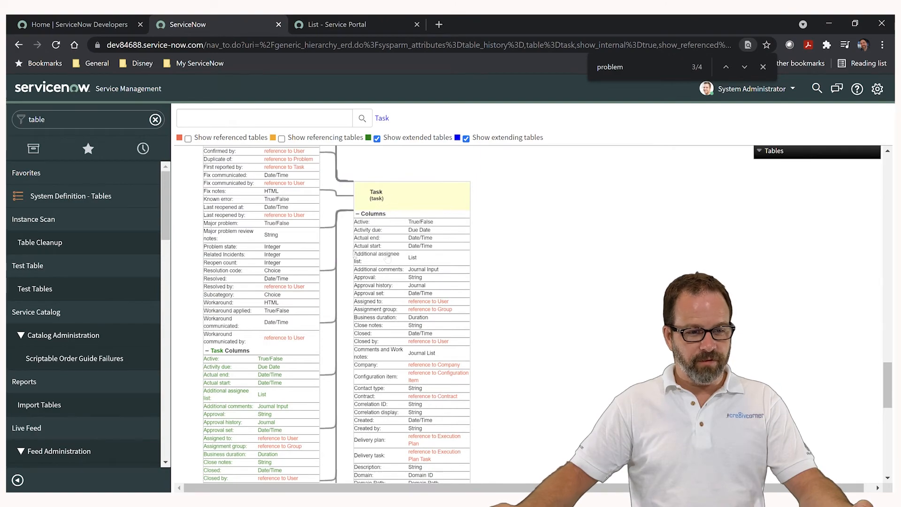
scroll(275, 219, up, 3)
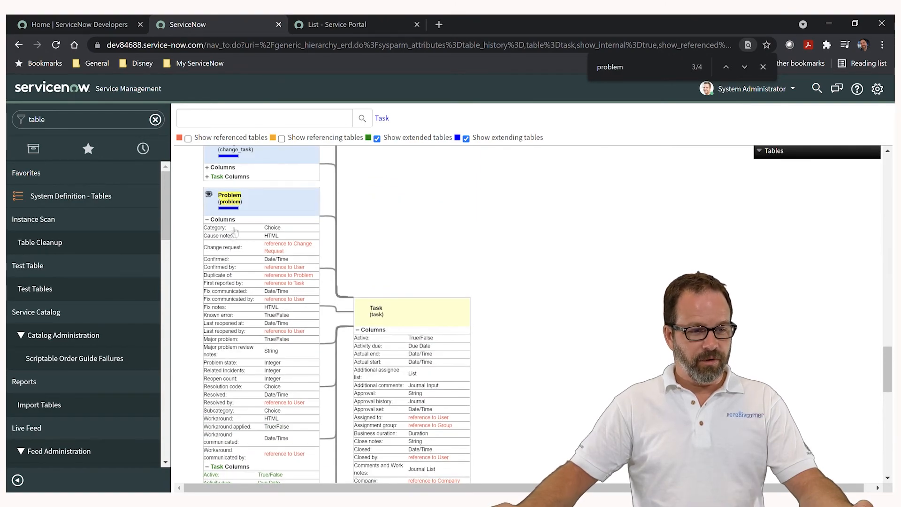
scroll(229, 232, down, 7)
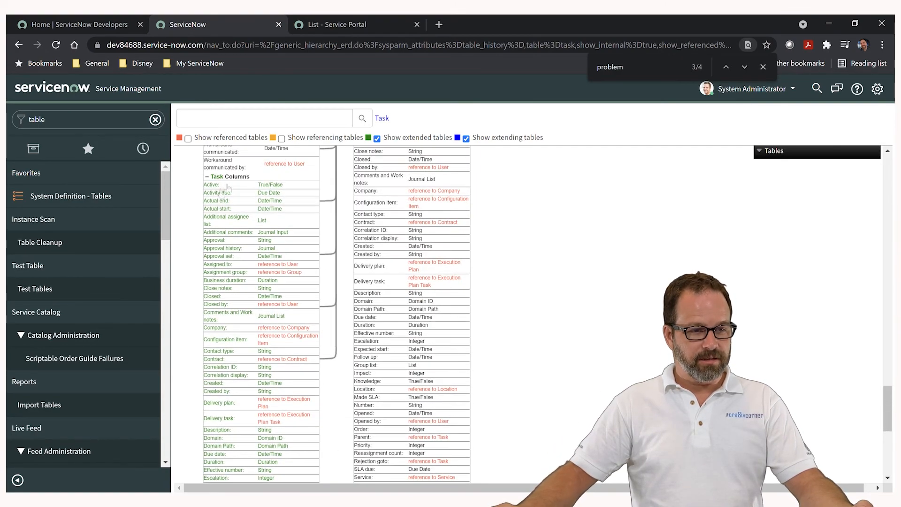
scroll(248, 214, up, 9)
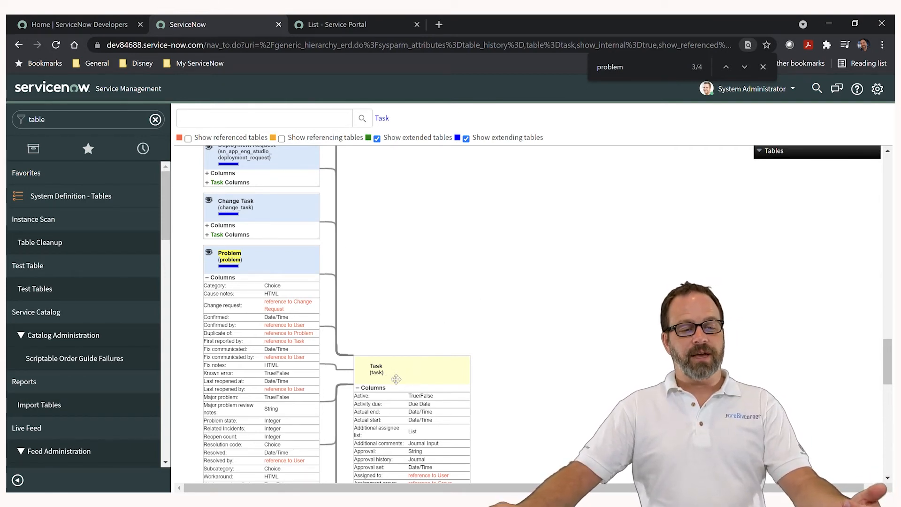
scroll(396, 379, down, 5)
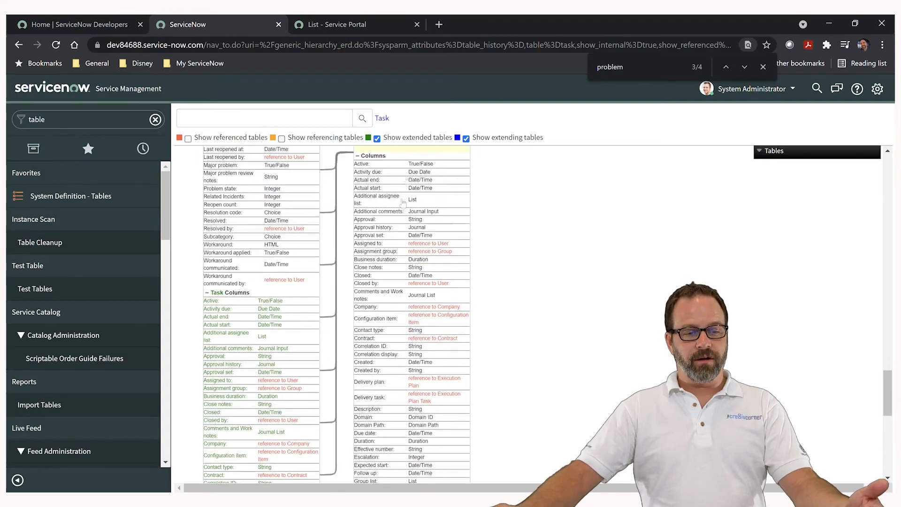
scroll(403, 203, down, 3)
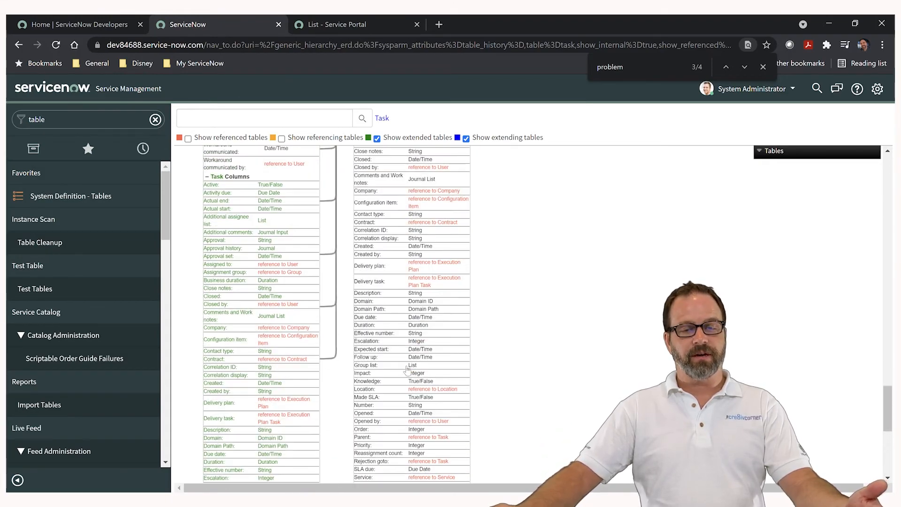
scroll(408, 362, up, 4)
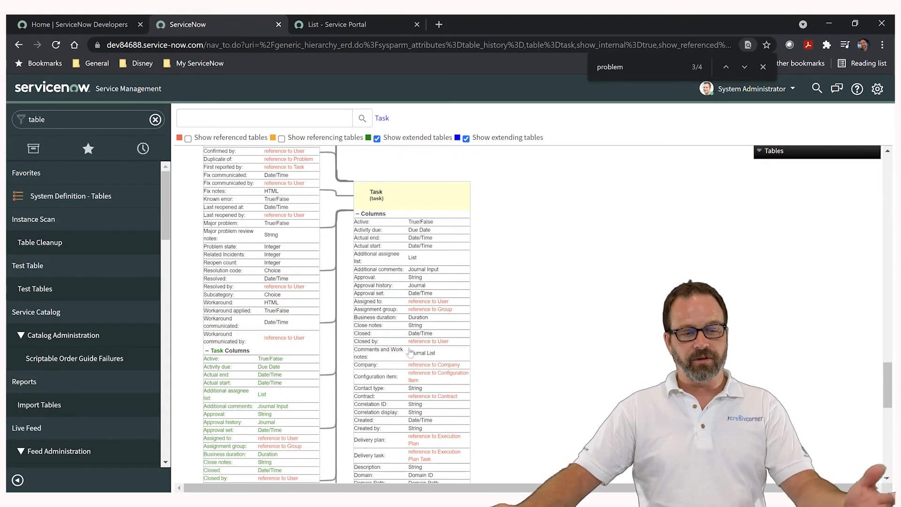
scroll(423, 343, up, 4)
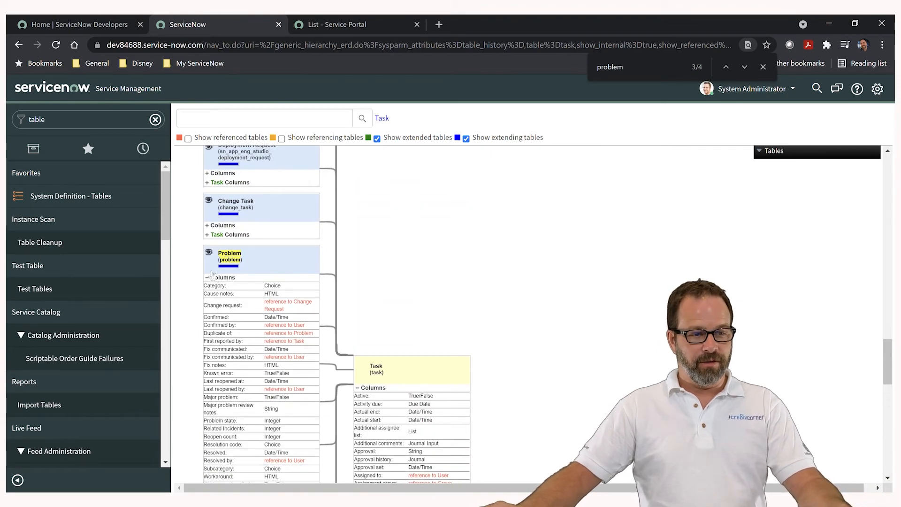
scroll(212, 275, up, 7)
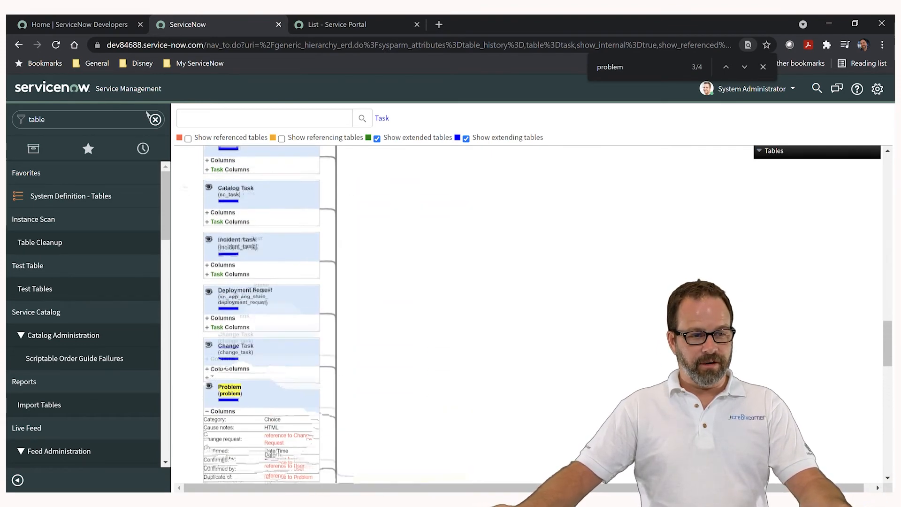
Open the System Definition tables list and filter it by label with "*cmdb"
click(78, 199)
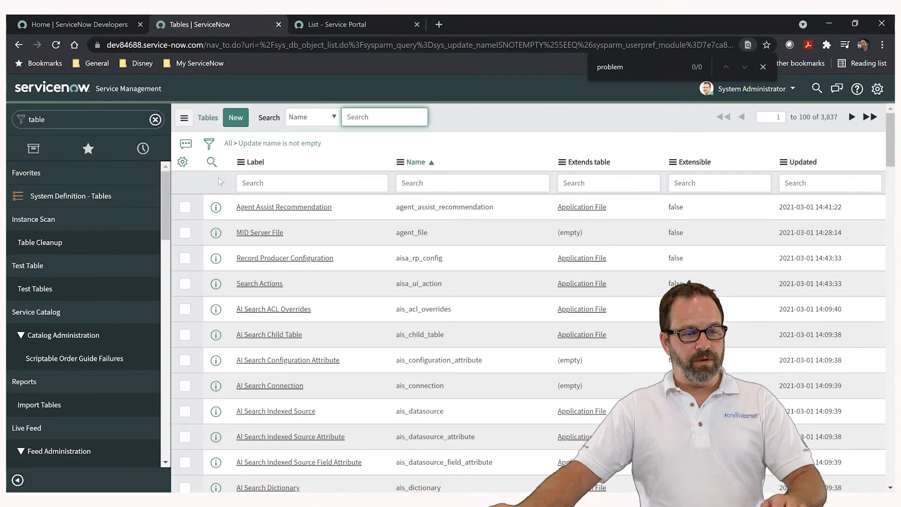
click(274, 187)
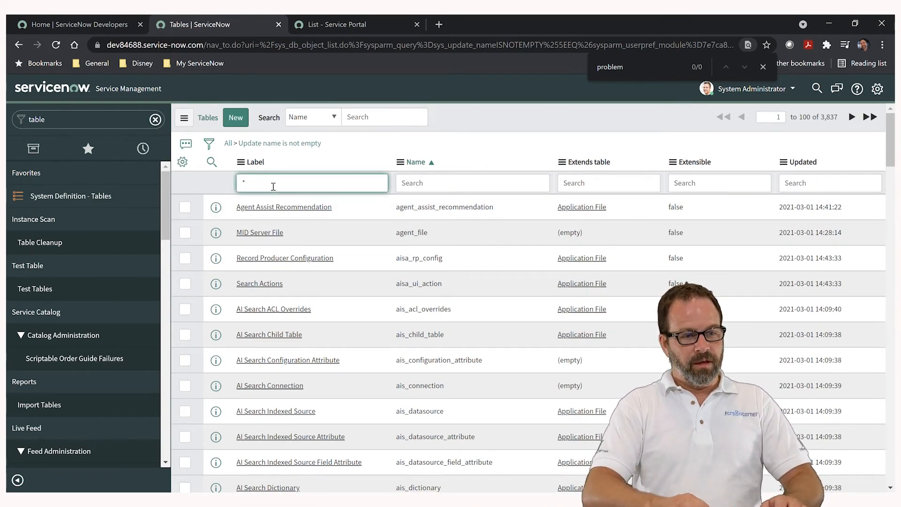
text(*)
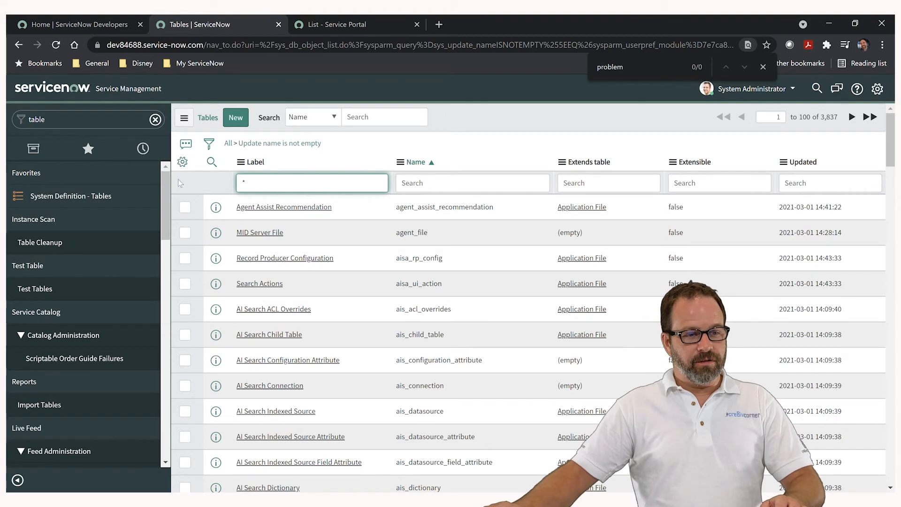
click(230, 182)
drag(253, 186, 232, 183)
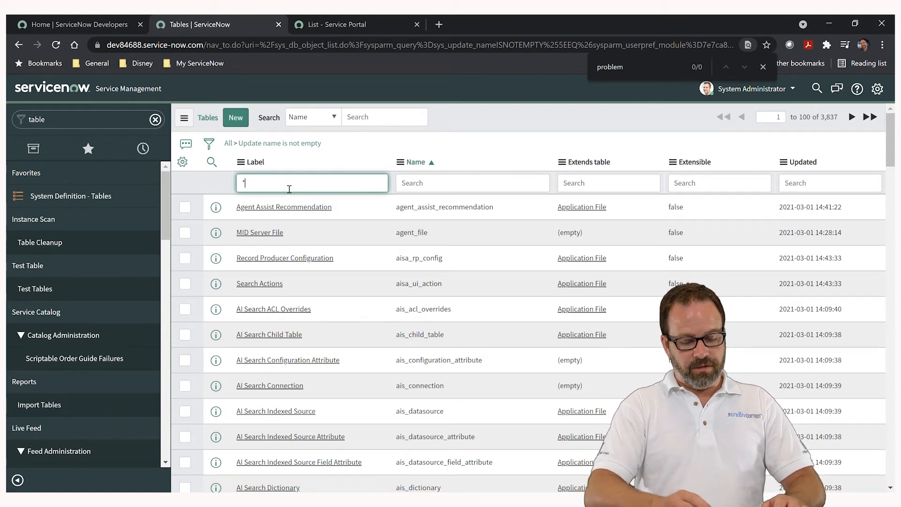
text(cmdb)
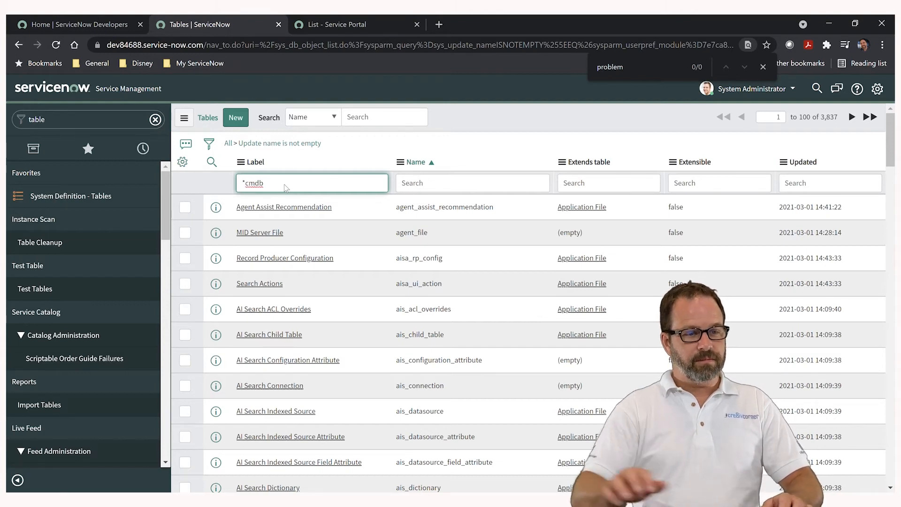
key(Return)
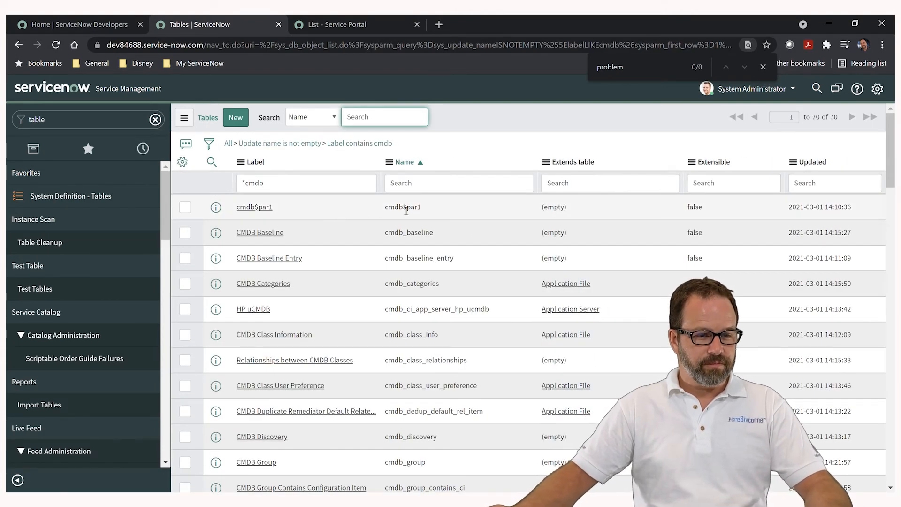
scroll(370, 217, down, 2)
scroll(369, 216, up, 3)
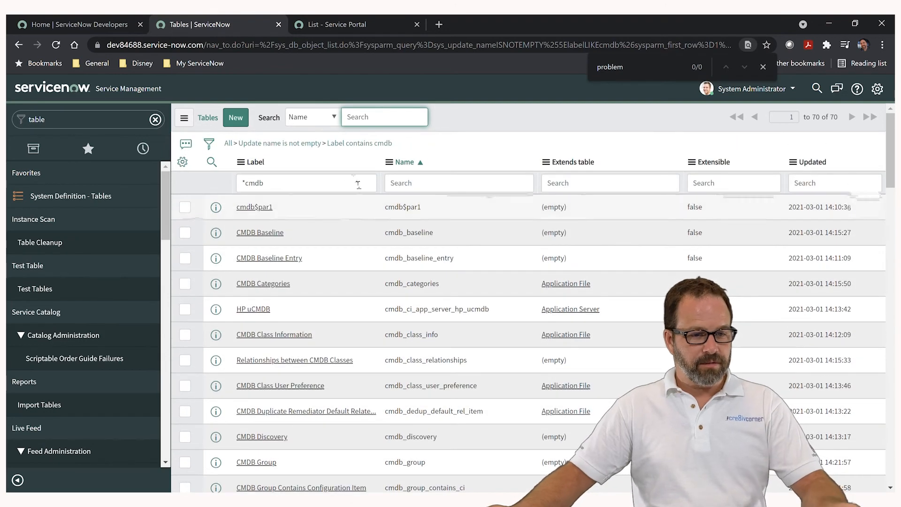
Replace the label filter with the name filter "*cmdb" and look through the listed tables and what they extend
drag(298, 189, 211, 186)
key(BackSpace)
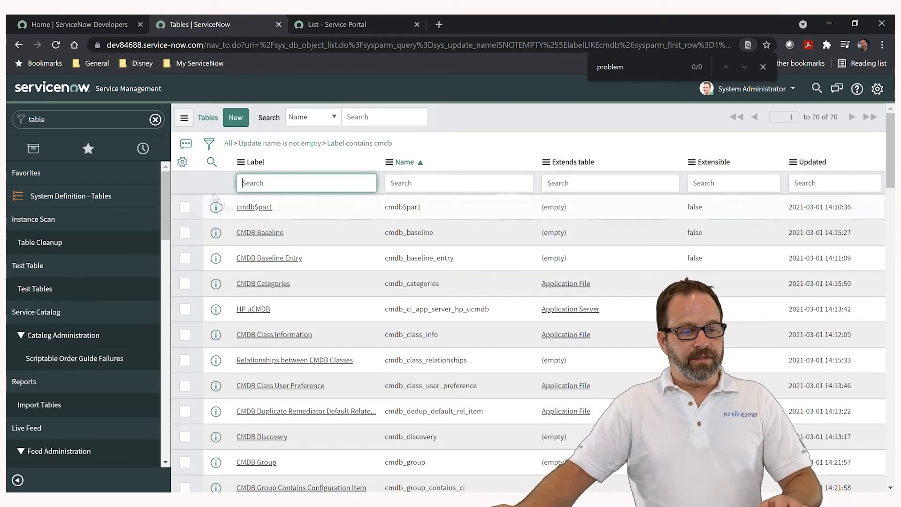
click(422, 185)
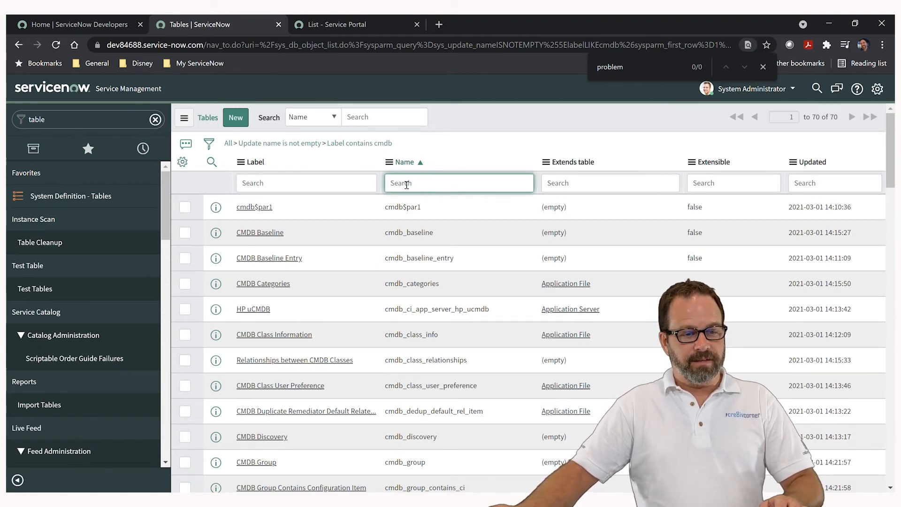
text(*cm)
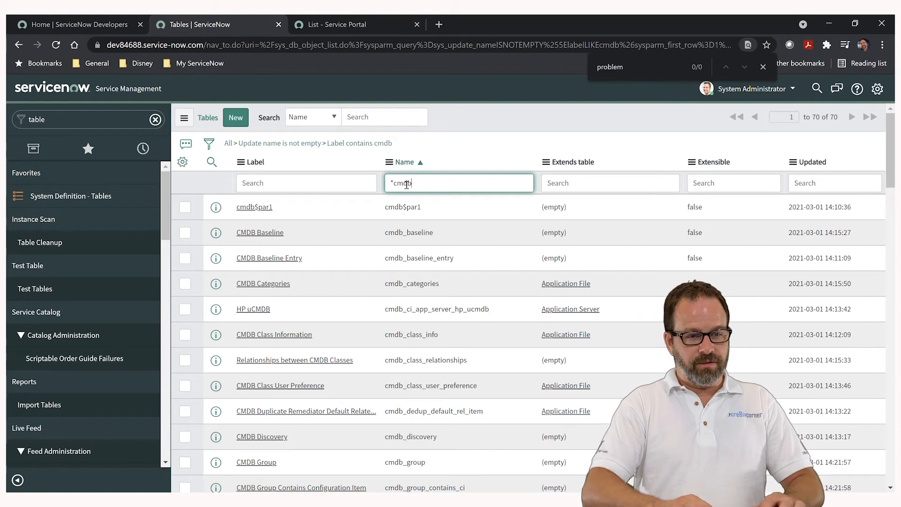
text(db)
key(Return)
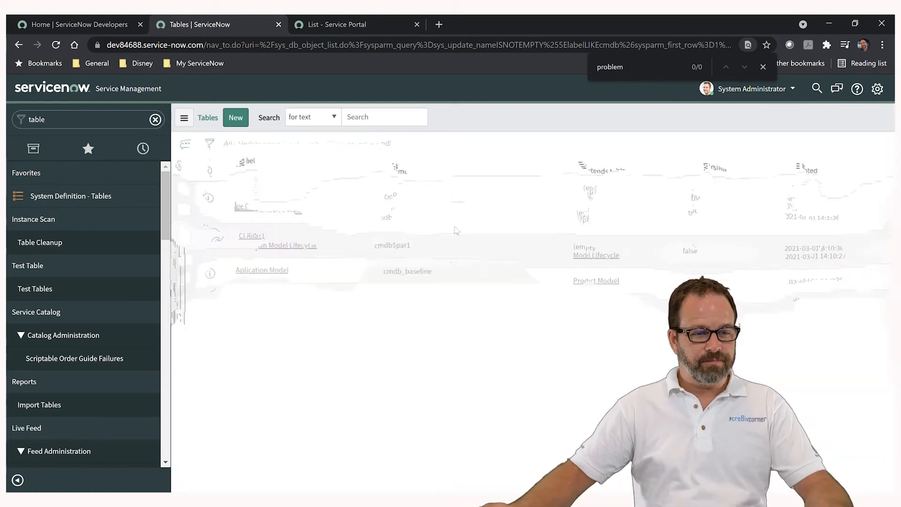
scroll(464, 210, down, 3)
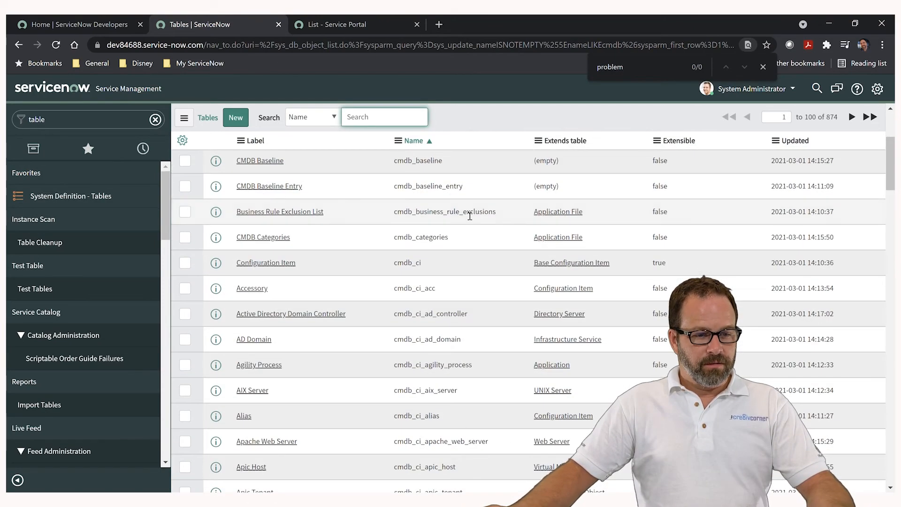
scroll(465, 210, down, 3)
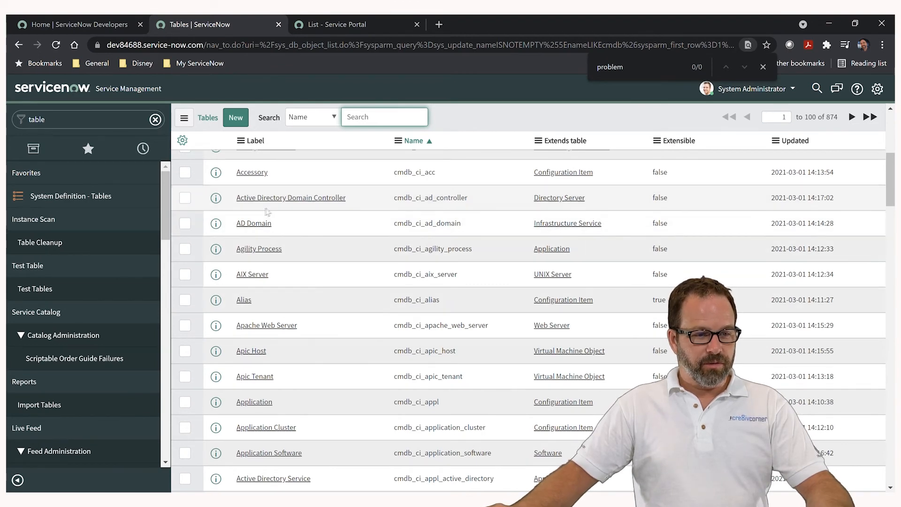
scroll(273, 225, down, 2)
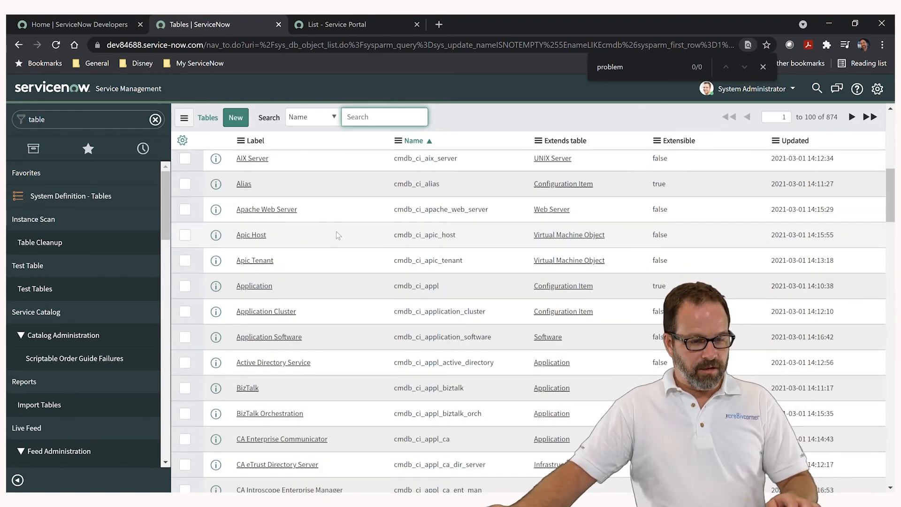
Search the page of CMDB tables for "hard", then replace the search text with "soft"
key(ctrl+f)
text(hard)
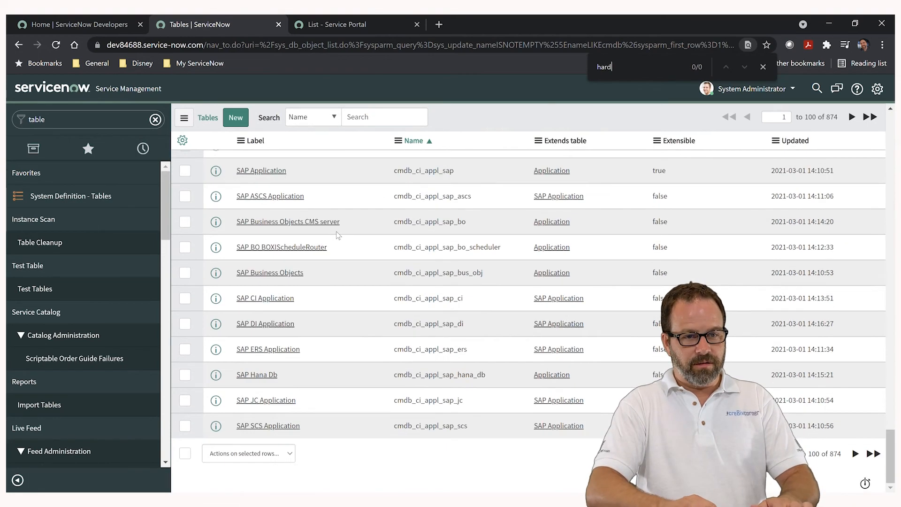
key(BackSpace)
key(BackSpace)
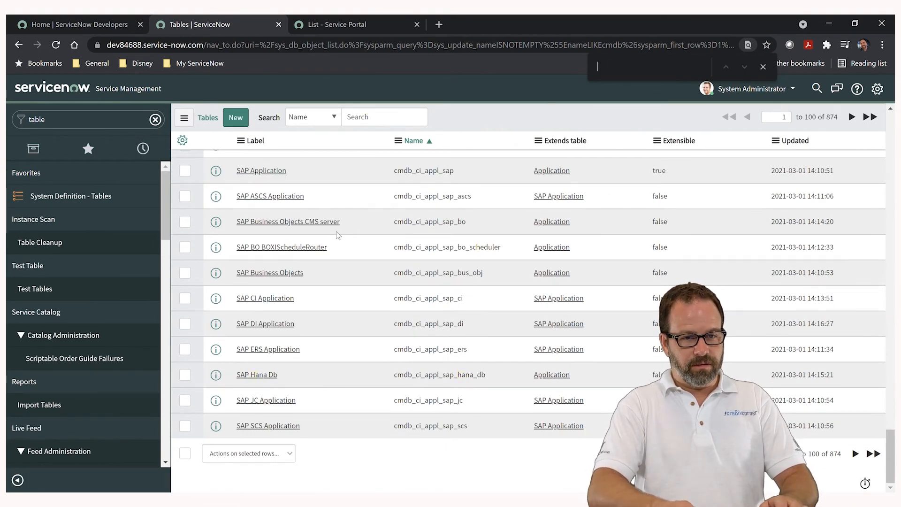
text(soft)
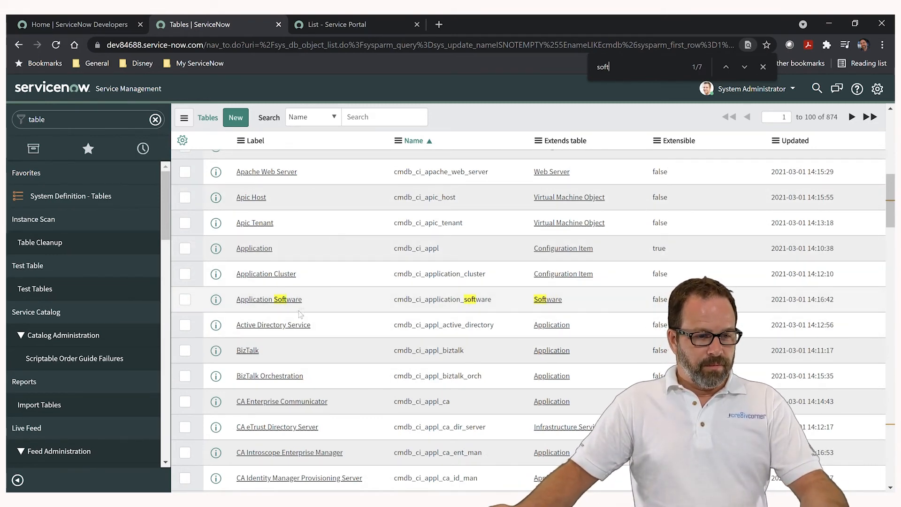
Add the label filter "hardware" to the CMDB tables list and open the Hardware (cmdb_ci_hardware) table record
scroll(300, 301, up, 8)
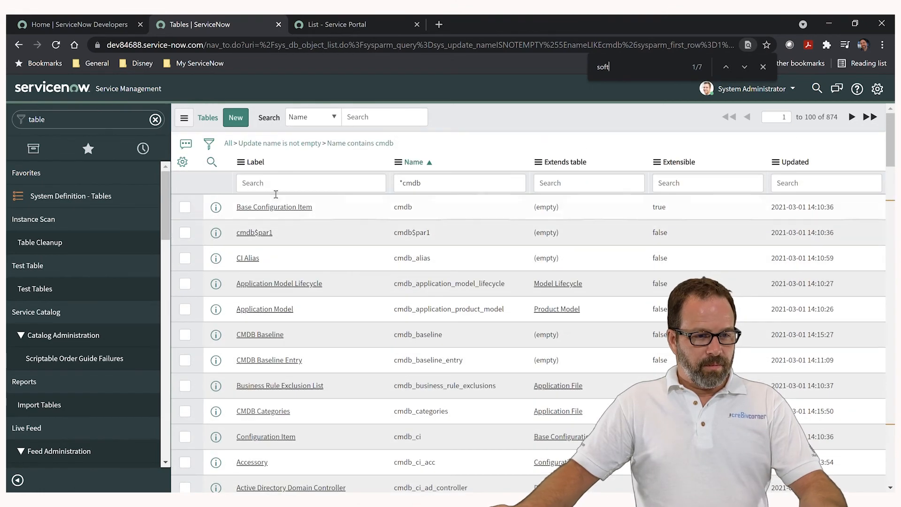
click(279, 186)
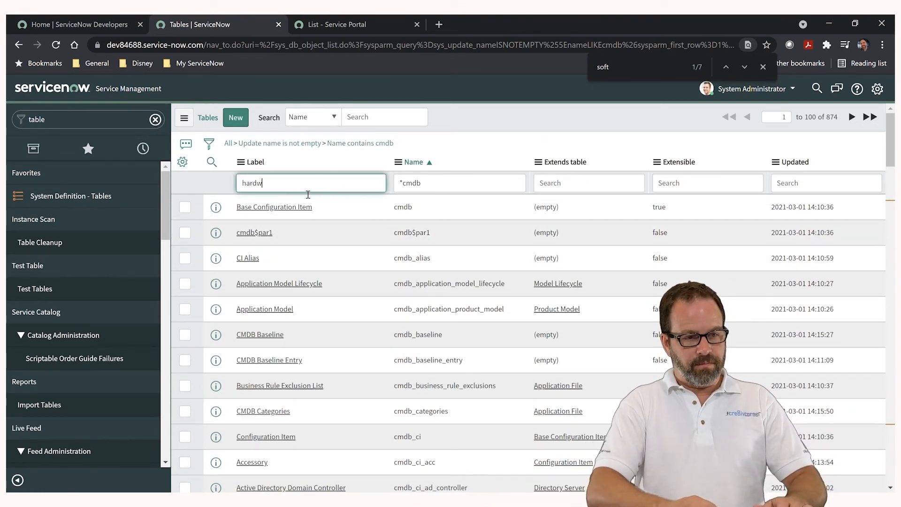
key(Return)
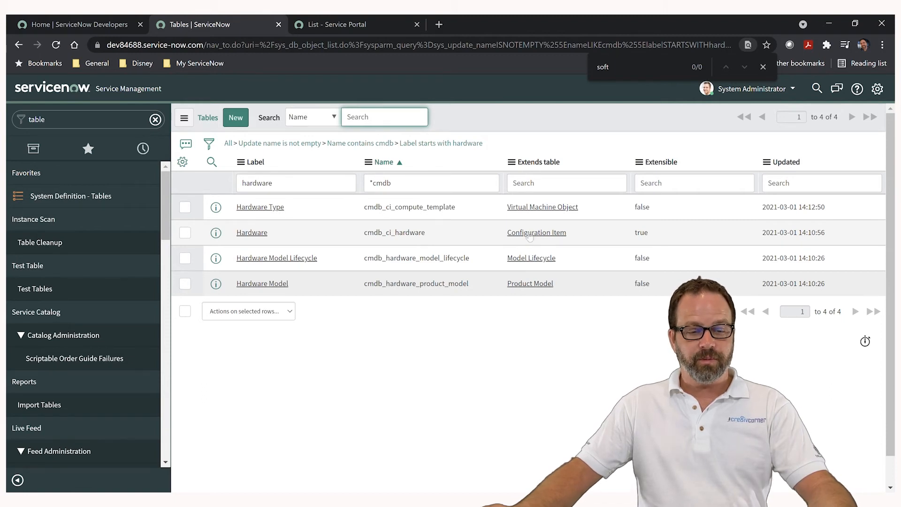
click(253, 233)
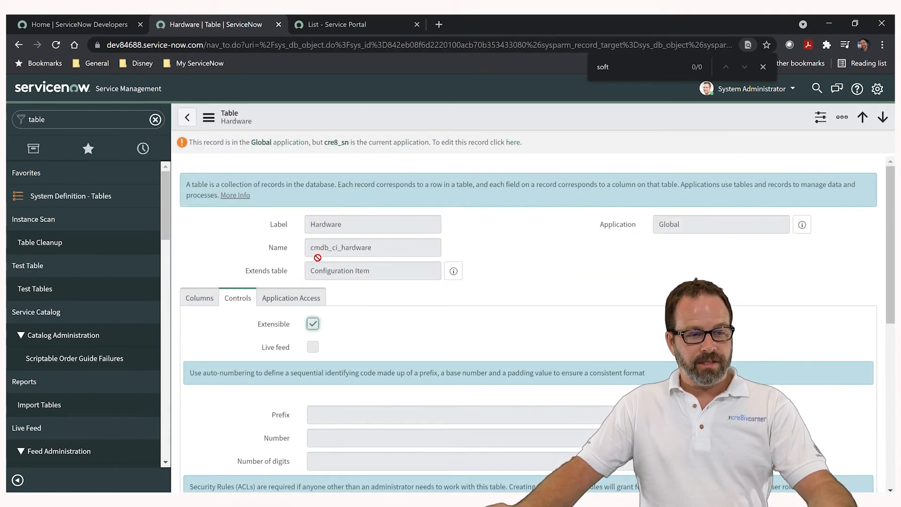
Examine the Hardware table's label and the cmdb_ci_ prefix of its table name
drag(311, 251, 343, 255)
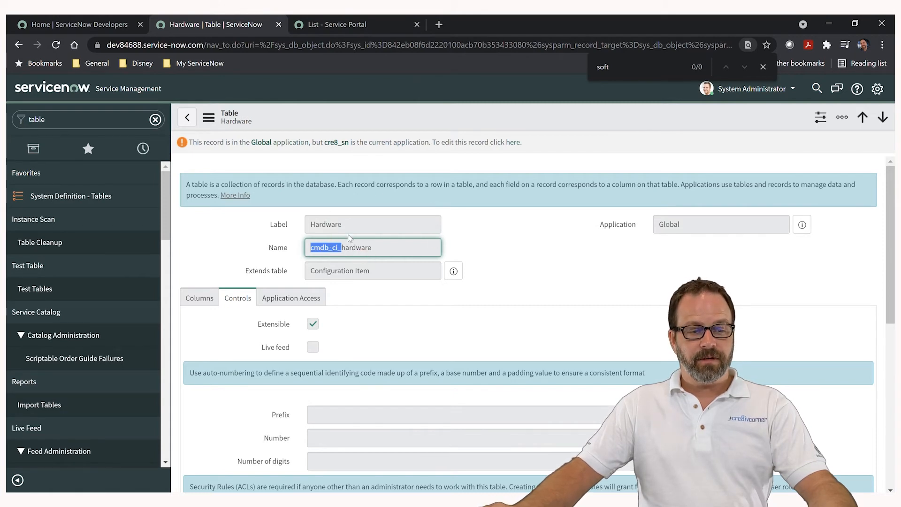
click(288, 225)
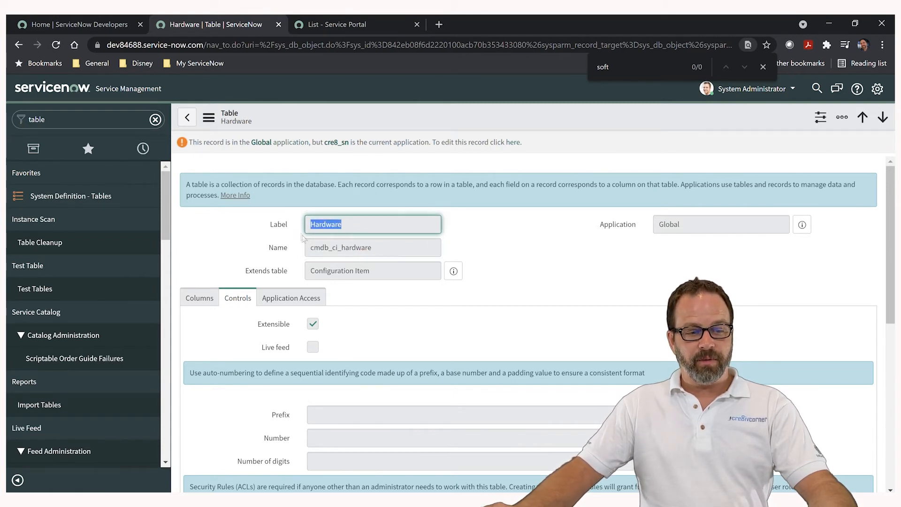
drag(342, 253, 311, 250)
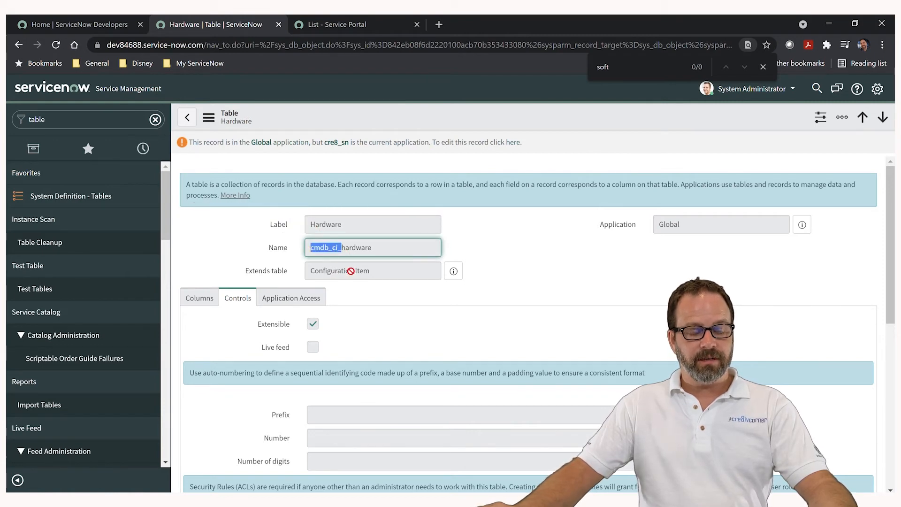
Open the Hardware table's schema map and examine the tables it extends and the tables that extend it
scroll(344, 254, down, 2)
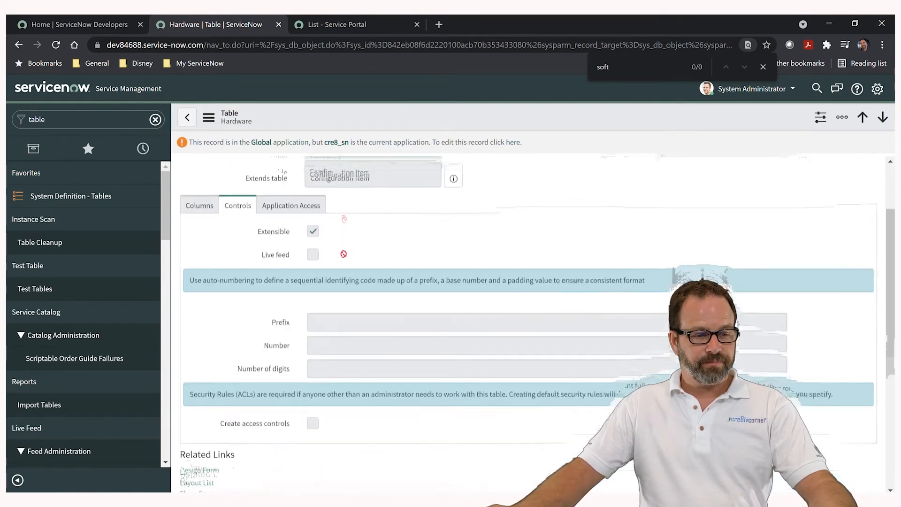
scroll(342, 243, down, 4)
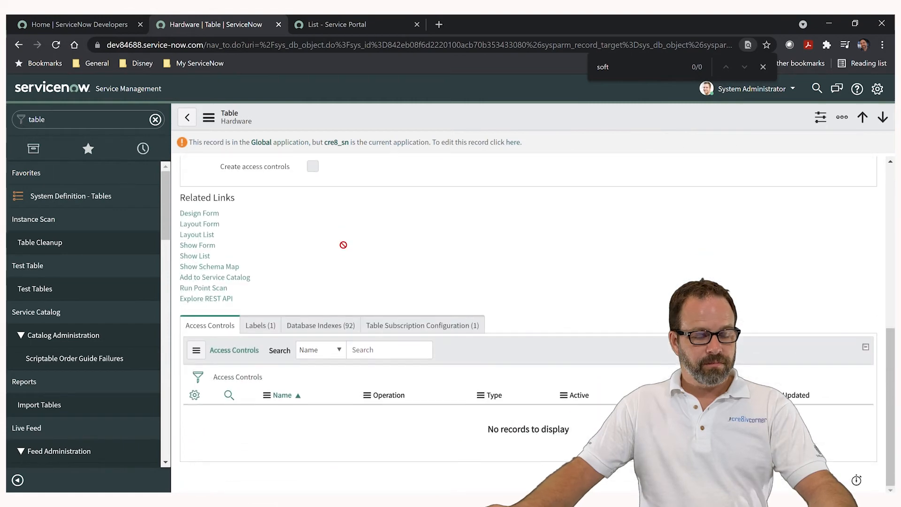
click(231, 269)
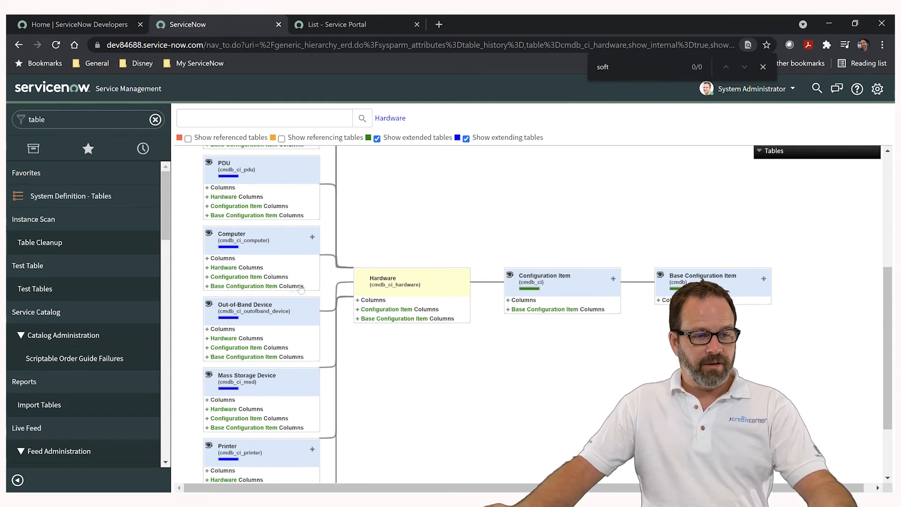
scroll(276, 285, down, 1)
scroll(275, 284, up, 5)
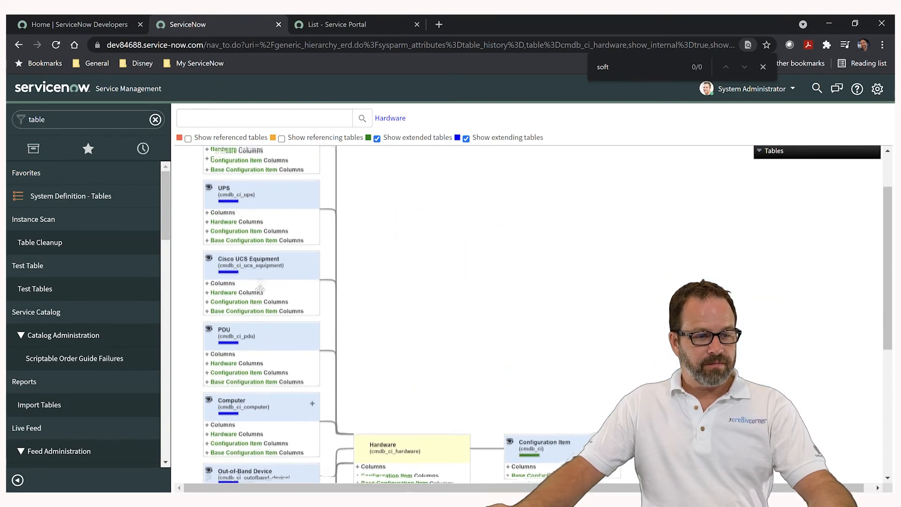
scroll(256, 294, up, 1)
scroll(261, 222, down, 6)
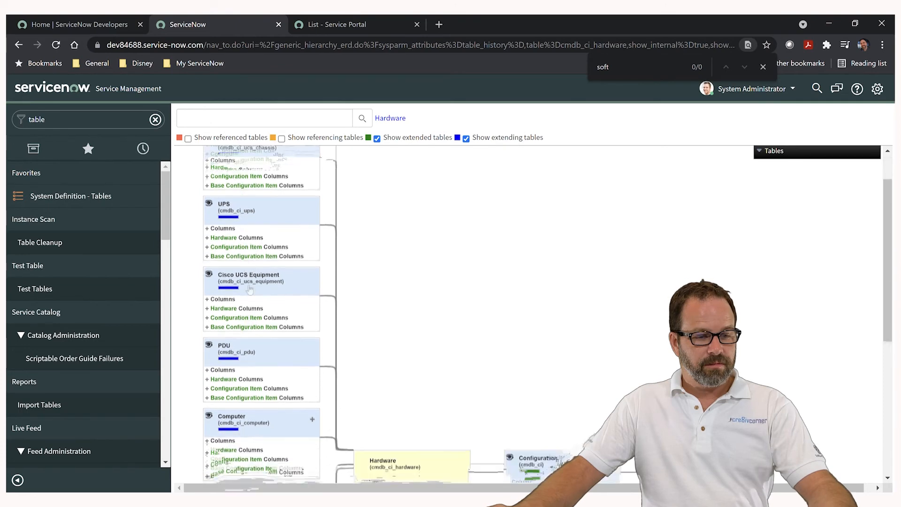
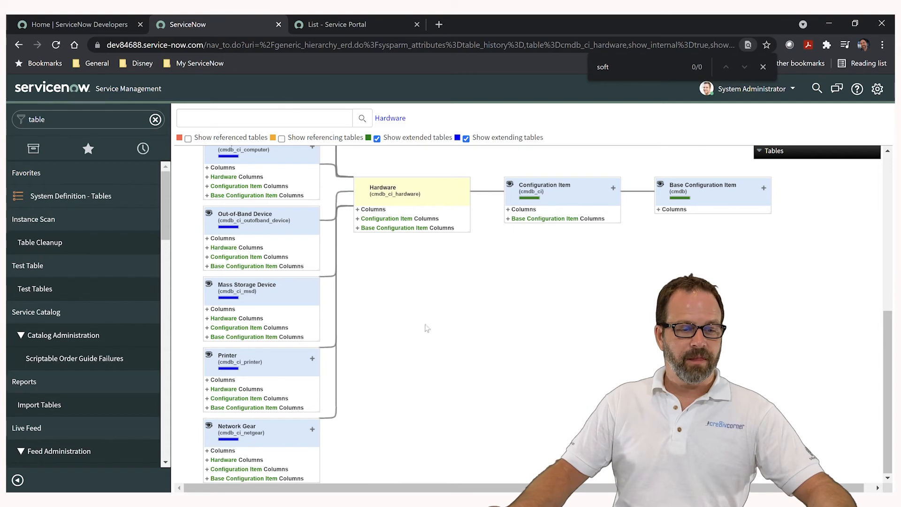
scroll(425, 327, up, 7)
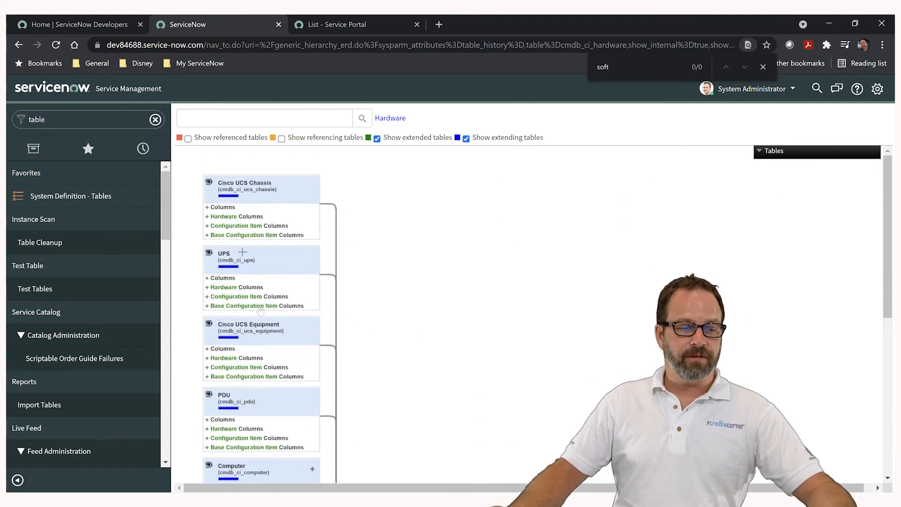
scroll(261, 311, down, 5)
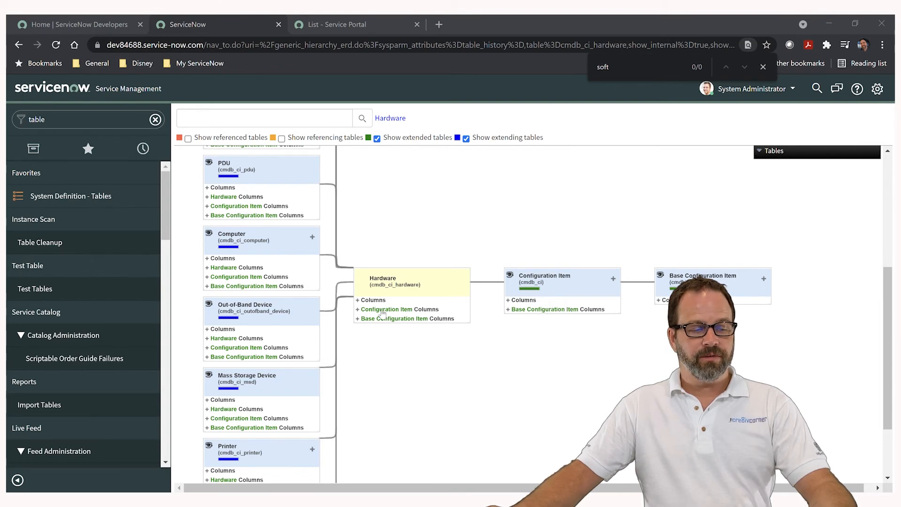
scroll(386, 315, up, 5)
scroll(386, 315, down, 5)
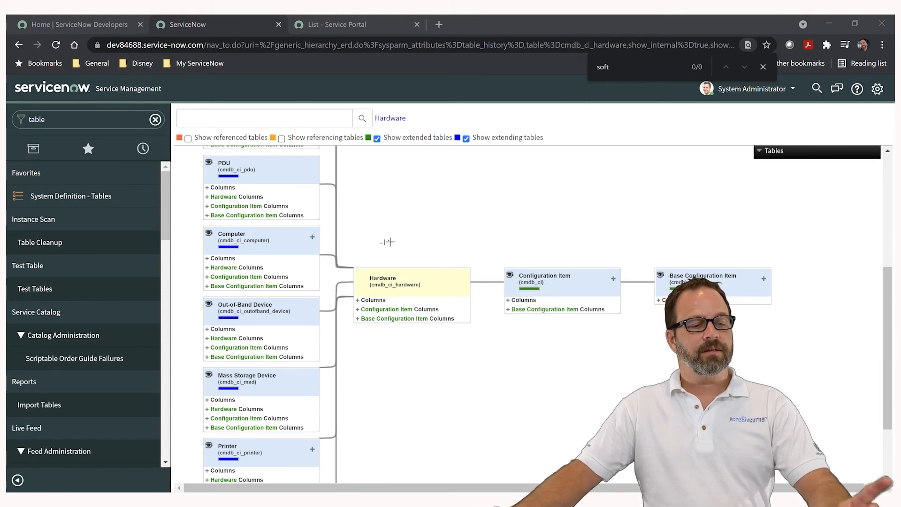
Reopen the System Definition tables list and copy the table name sys_db_object from the page address
click(79, 198)
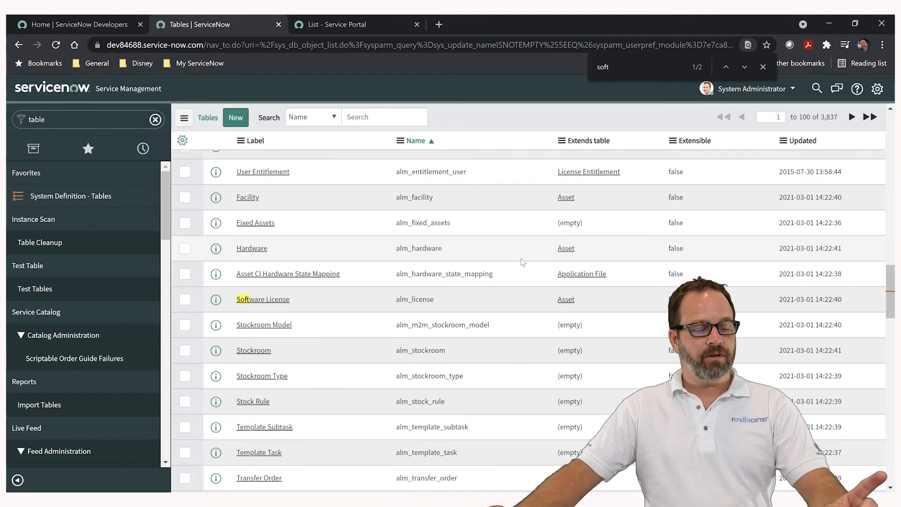
scroll(314, 235, up, 15)
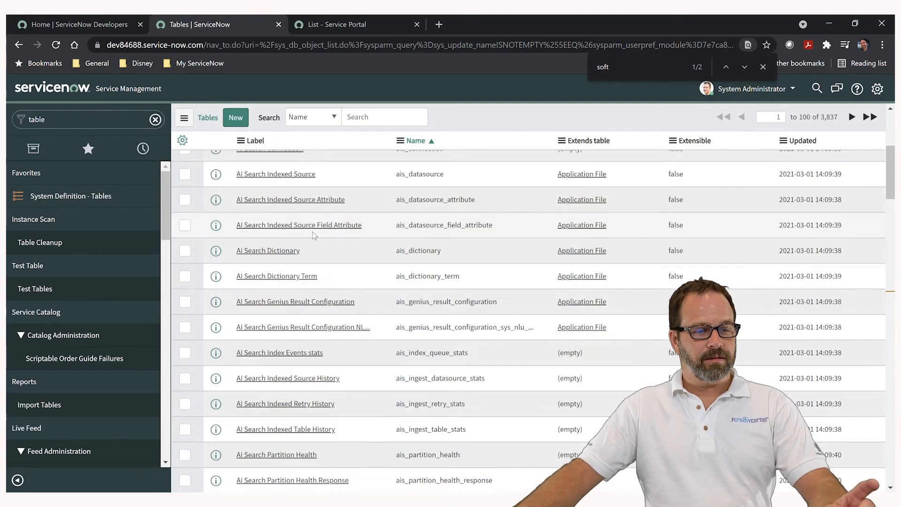
scroll(314, 235, up, 5)
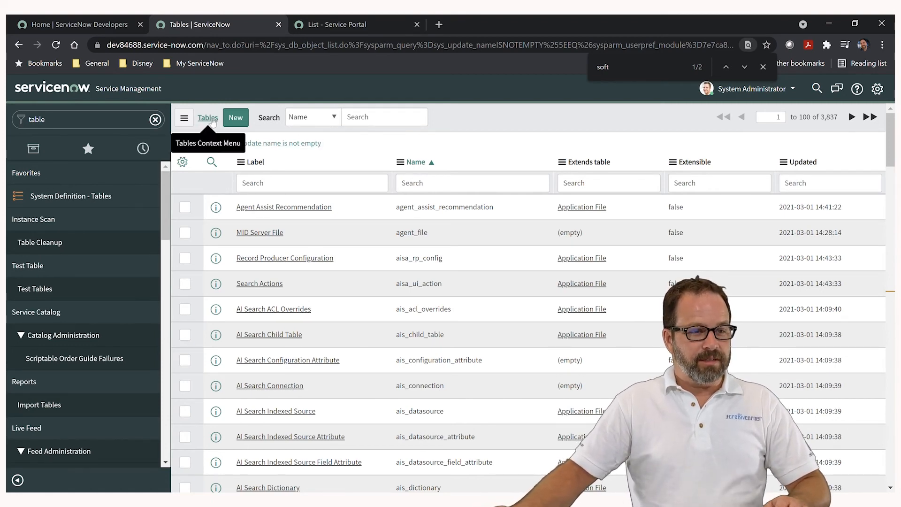
click(288, 51)
click(288, 51)
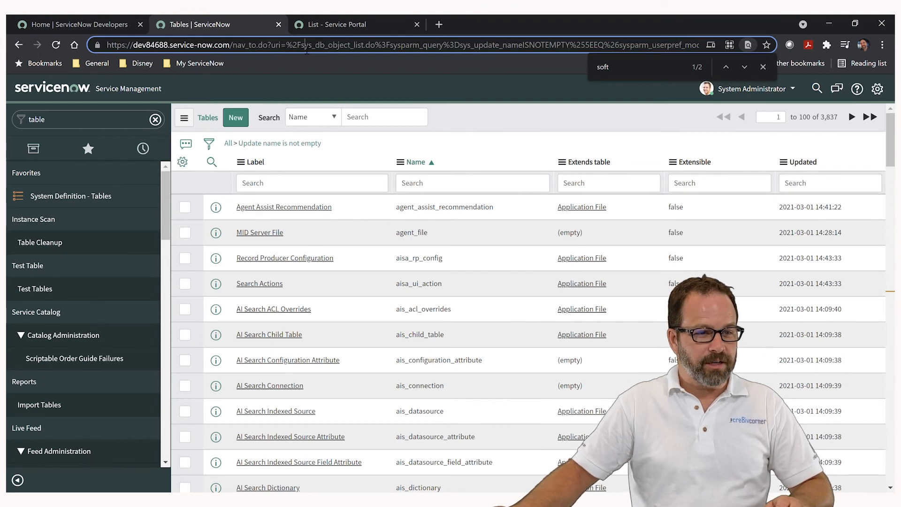
drag(301, 45, 333, 45)
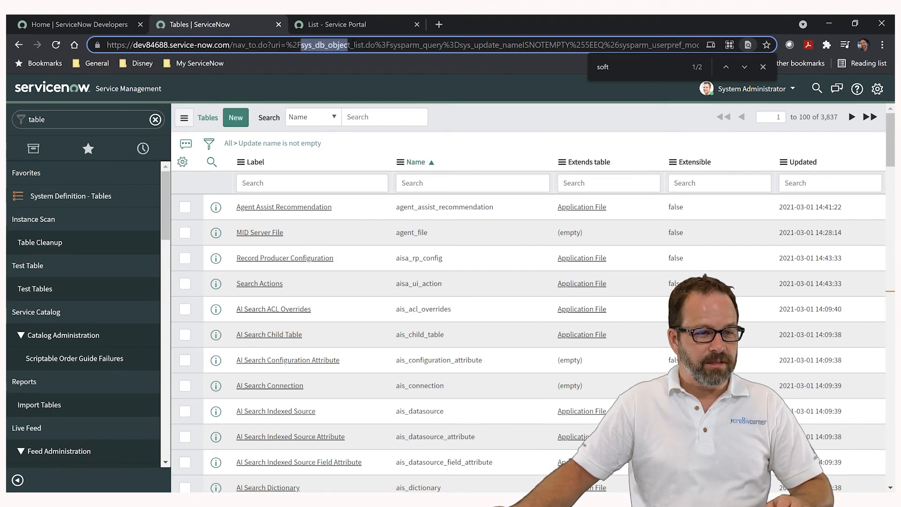
key(ctrl+c)
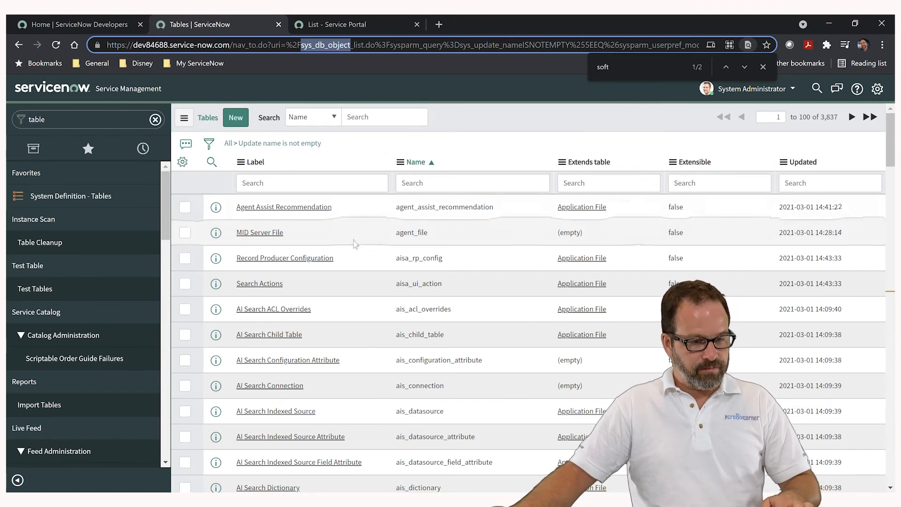
Filter the tables list by the name sys_db_object and open the Table record
click(499, 183)
key(ctrl+v)
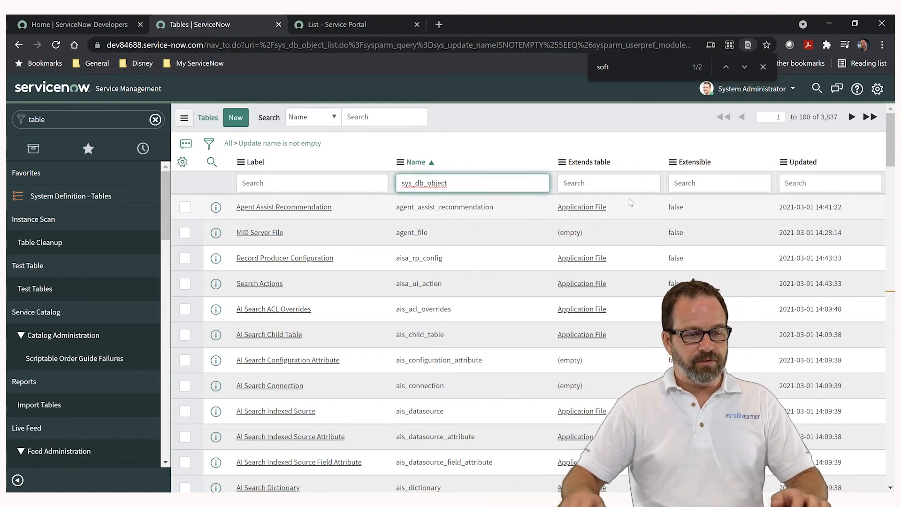
key(Return)
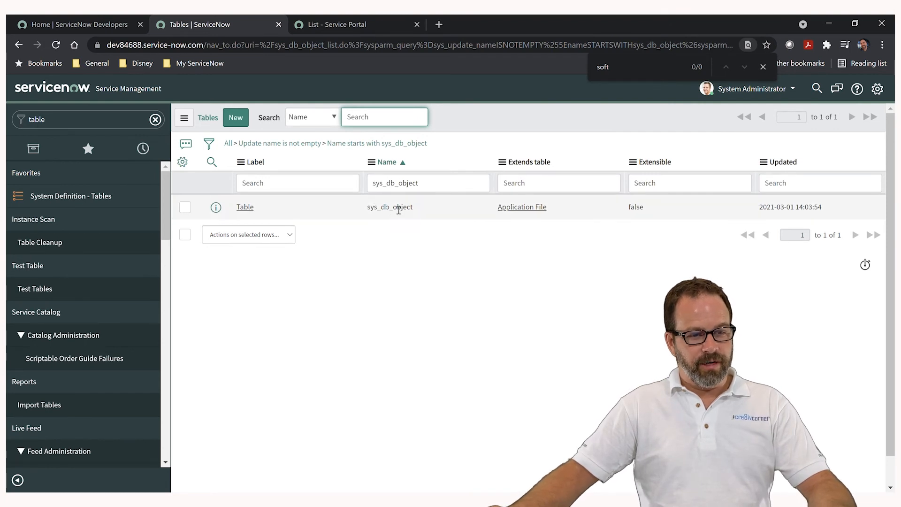
drag(416, 209, 354, 212)
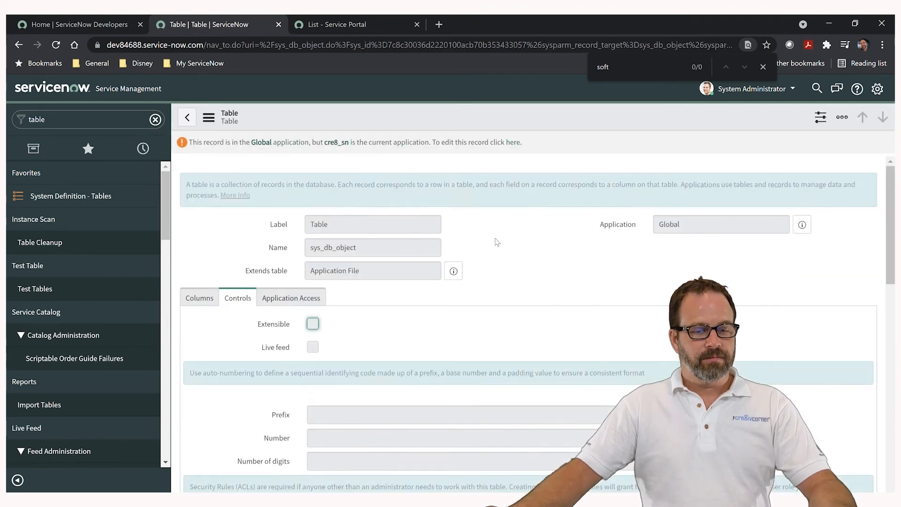
Show the schema map of the sys_db_object table and hide its extended and extending tables
scroll(500, 238, down, 5)
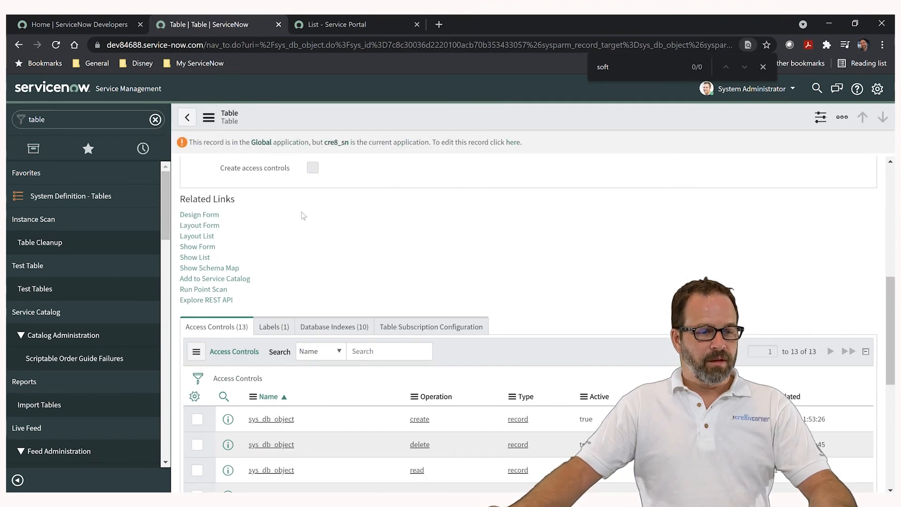
click(235, 266)
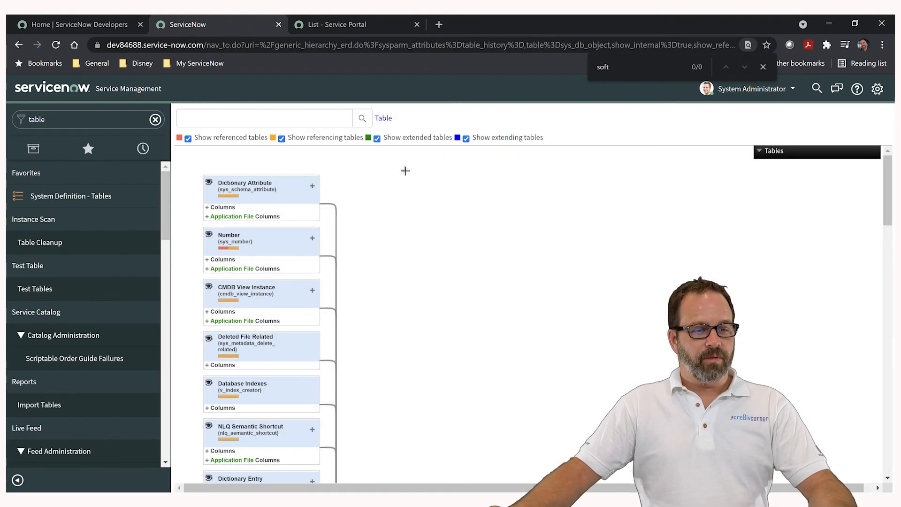
click(377, 139)
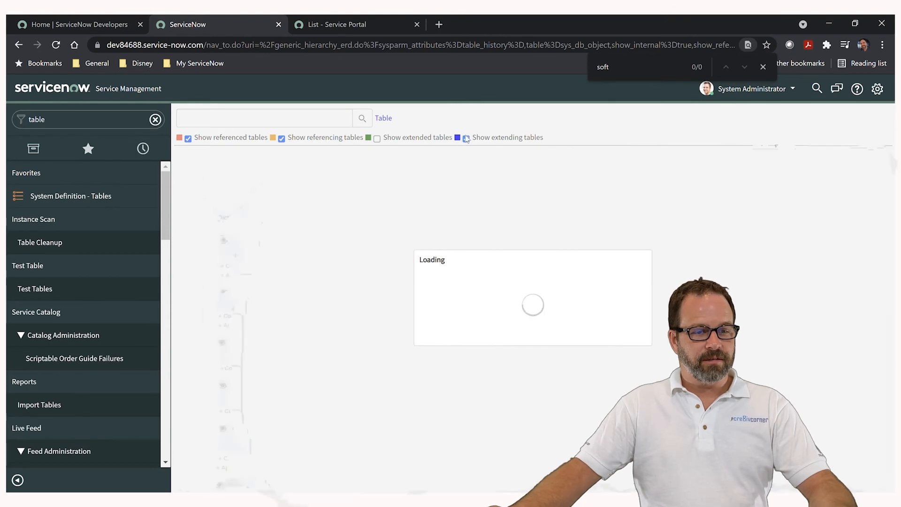
click(466, 139)
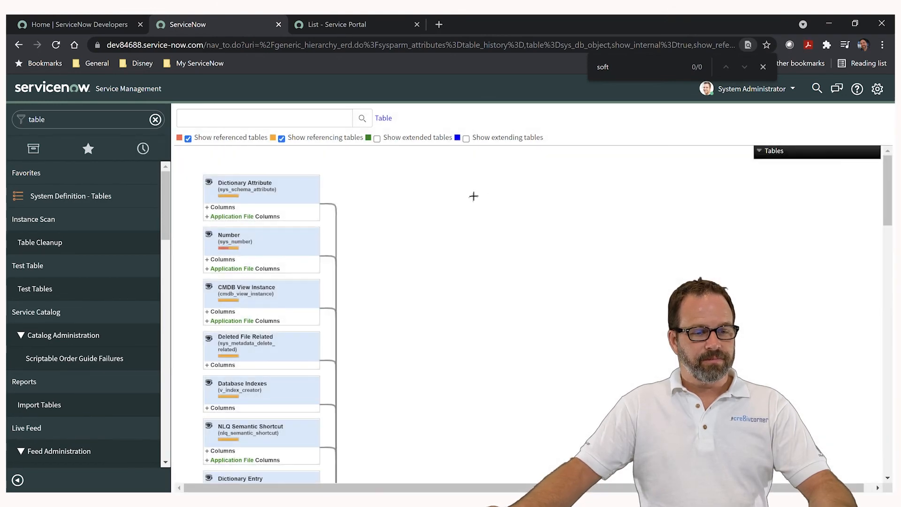
Look through the tables that reference or are referenced by sys_db_object in the schema map
scroll(473, 205, down, 3)
scroll(471, 204, up, 4)
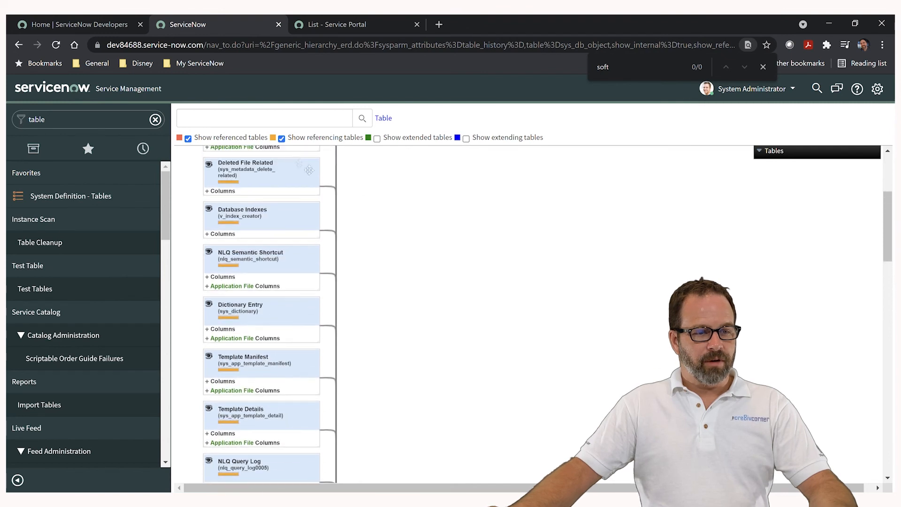
scroll(357, 187, up, 4)
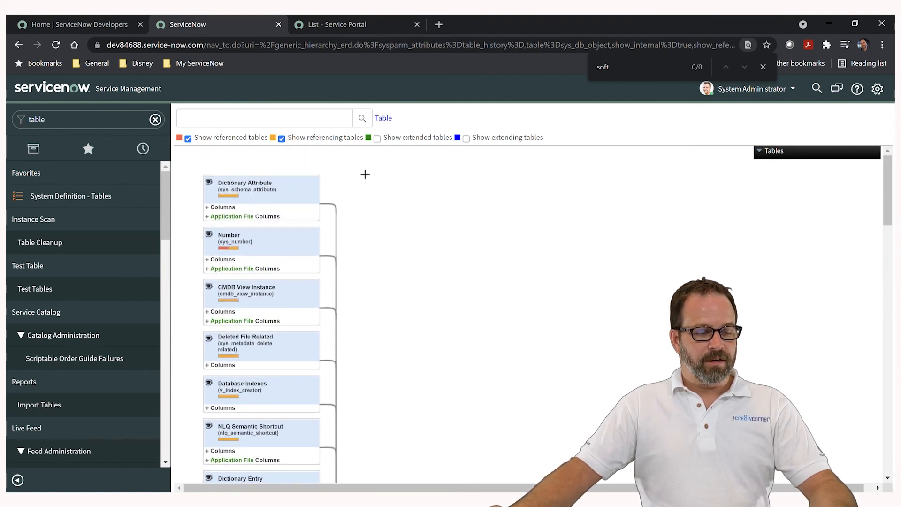
scroll(501, 253, down, 3)
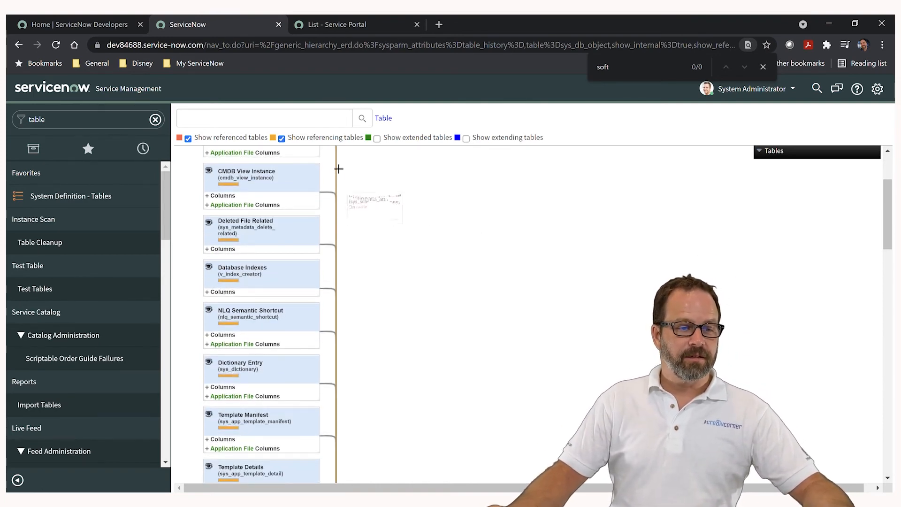
scroll(447, 291, down, 3)
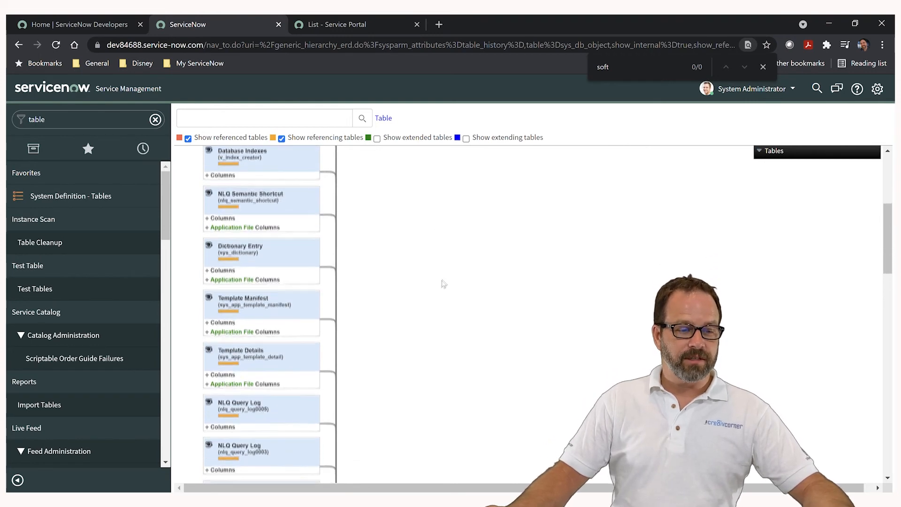
scroll(446, 284, down, 3)
scroll(445, 270, up, 6)
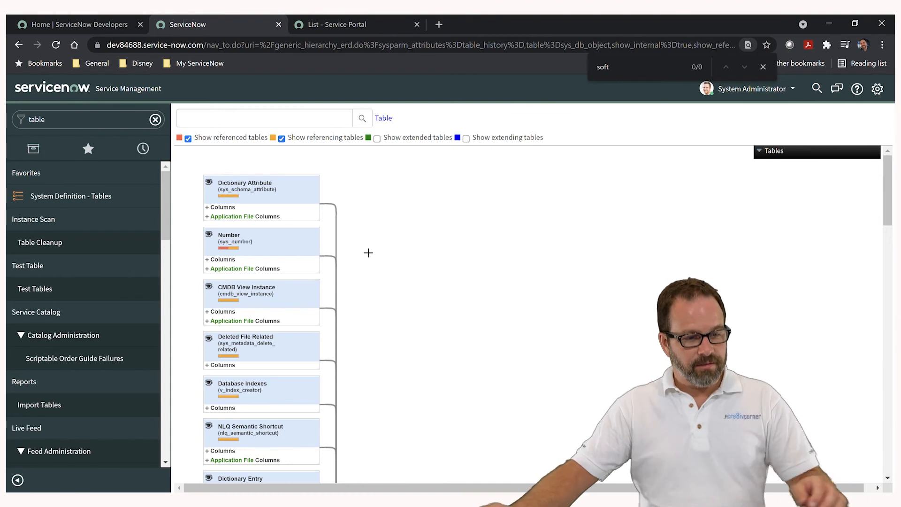
Search the schema map page for "busine", and clear the search text
key(ctrl+f)
text(busine)
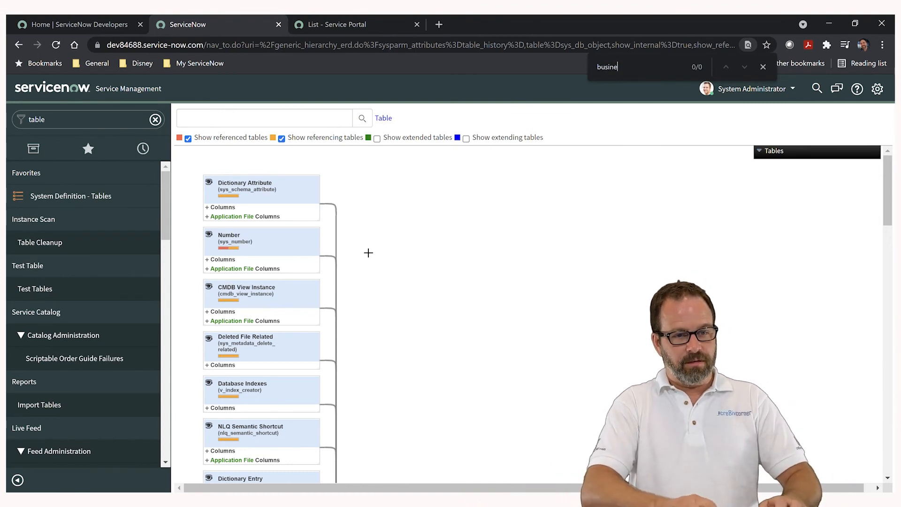
key(BackSpace)
key(BackSpace)
key(BackSpace)
key(BackSpace)
key(BackSpace)
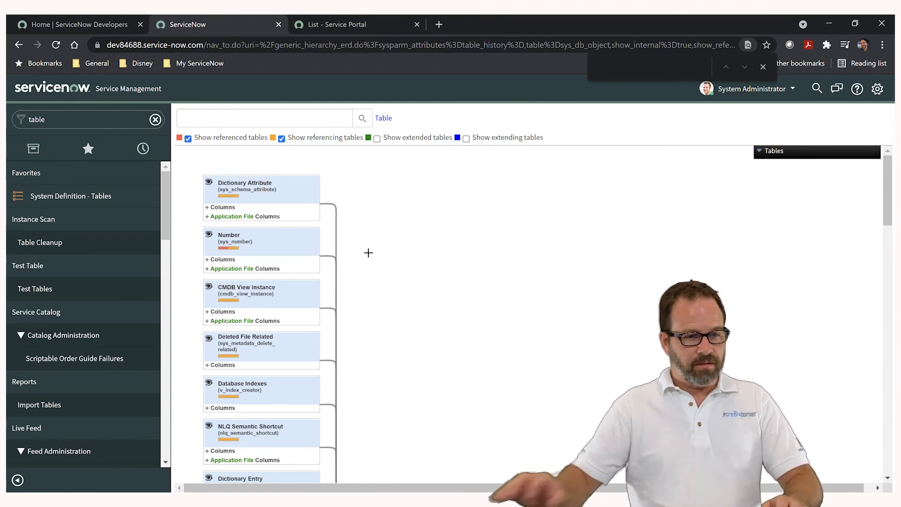
Focus the sys_db_object schema map on the Business Rule (sys_script) table and go to that table's dictionary entries
scroll(296, 219, down, 2)
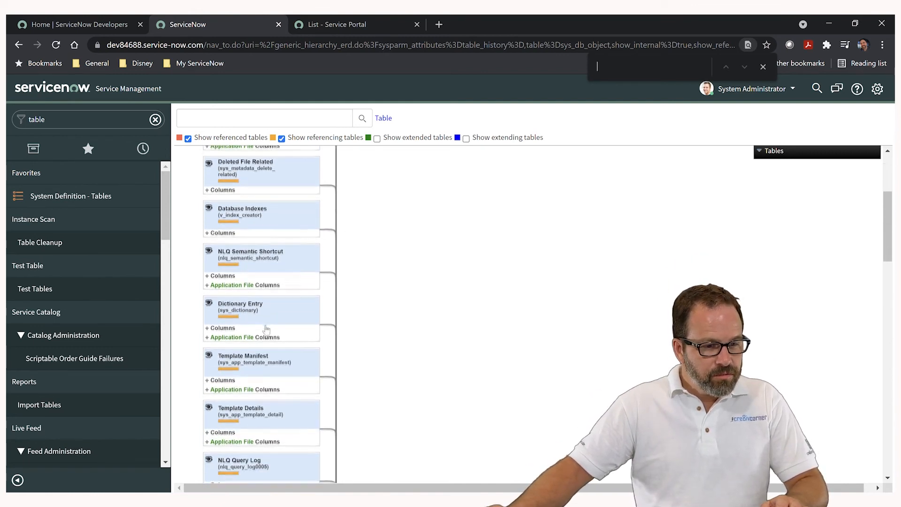
scroll(269, 326, down, 2)
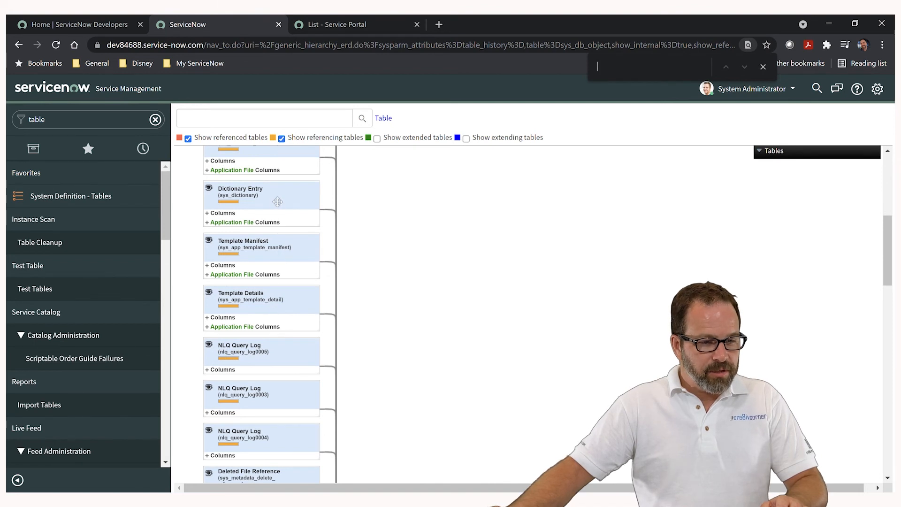
scroll(252, 318, down, 2)
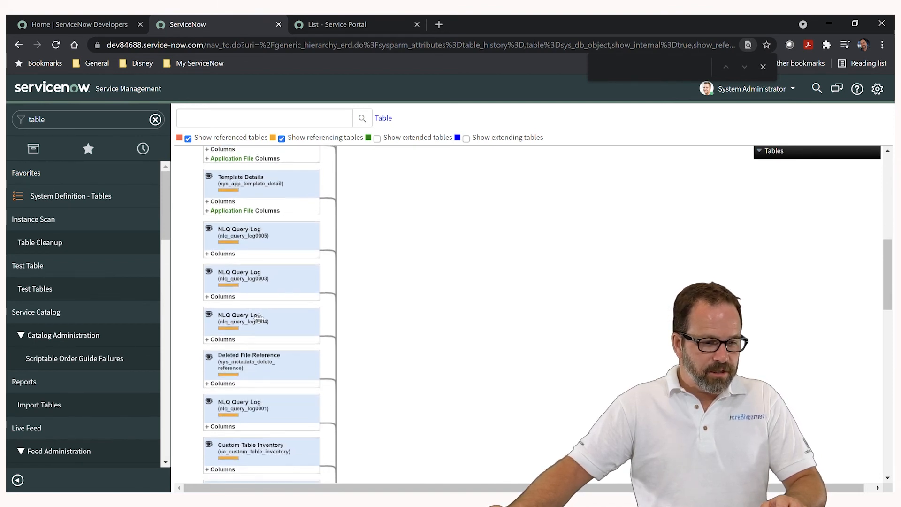
scroll(289, 315, down, 2)
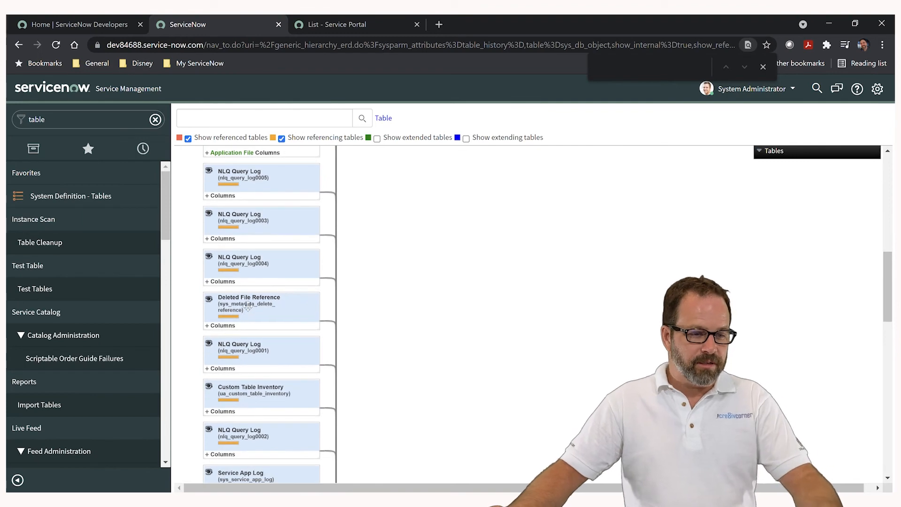
scroll(267, 308, down, 2)
scroll(263, 388, down, 3)
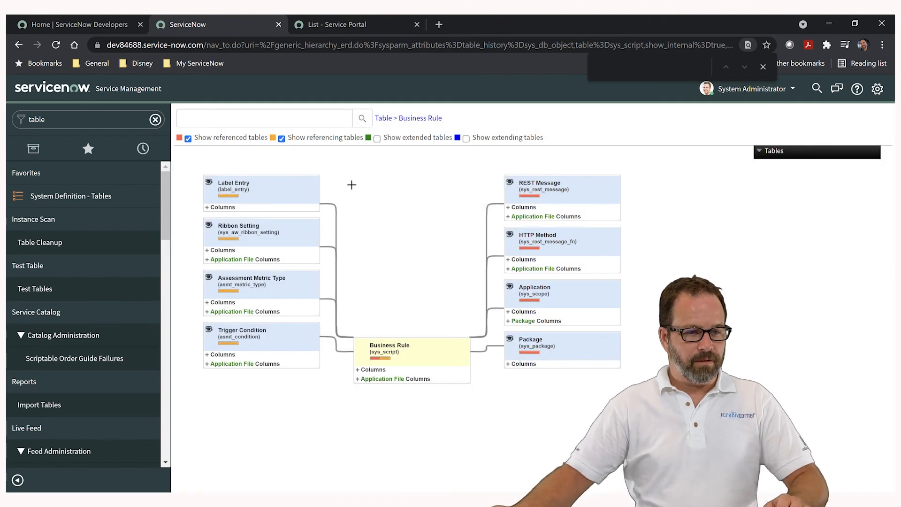
click(394, 354)
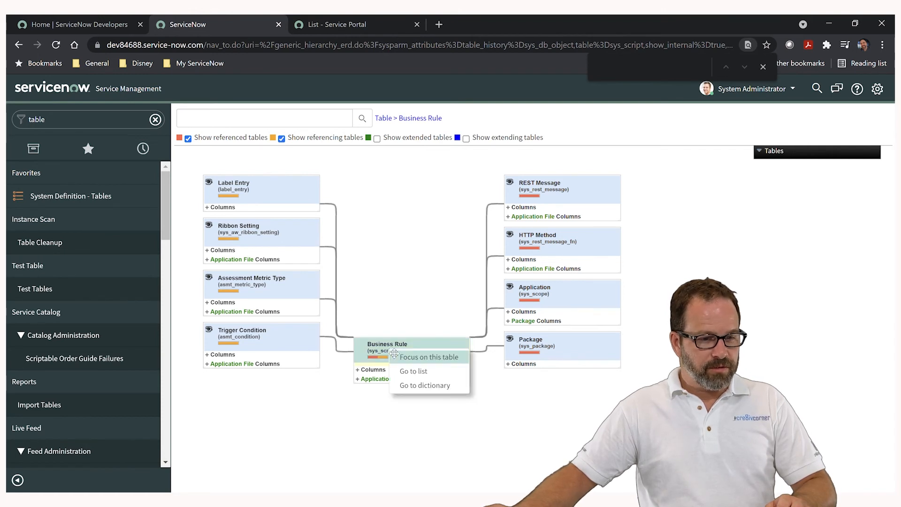
click(435, 386)
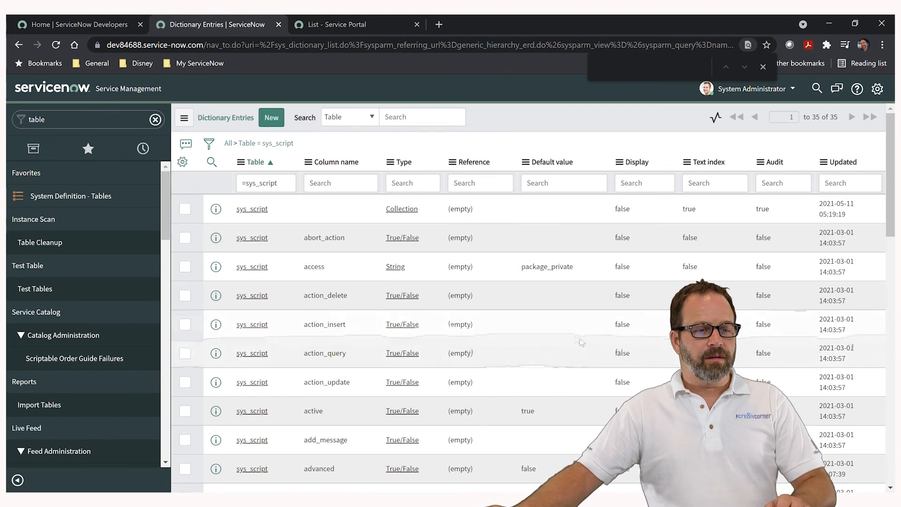
Filter the list of all tables by the label Business Rule and open the Business Rule table record
click(93, 126)
click(65, 200)
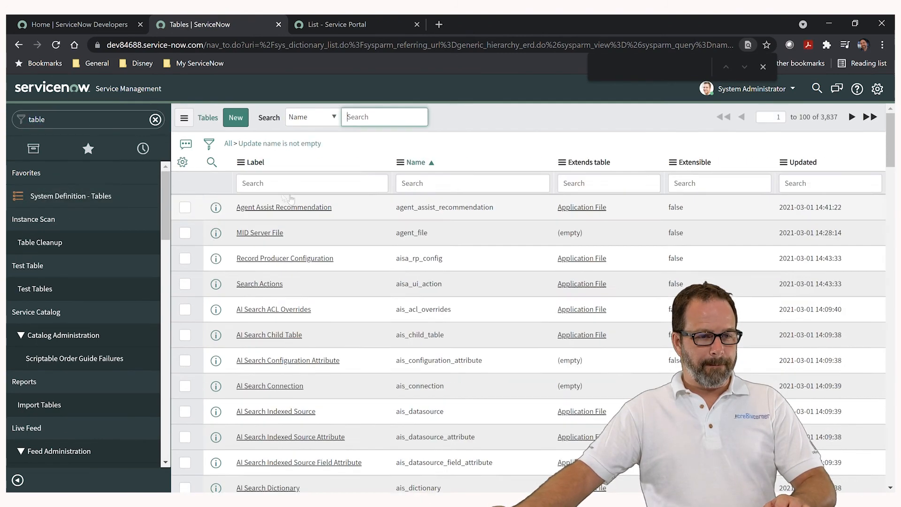
click(282, 188)
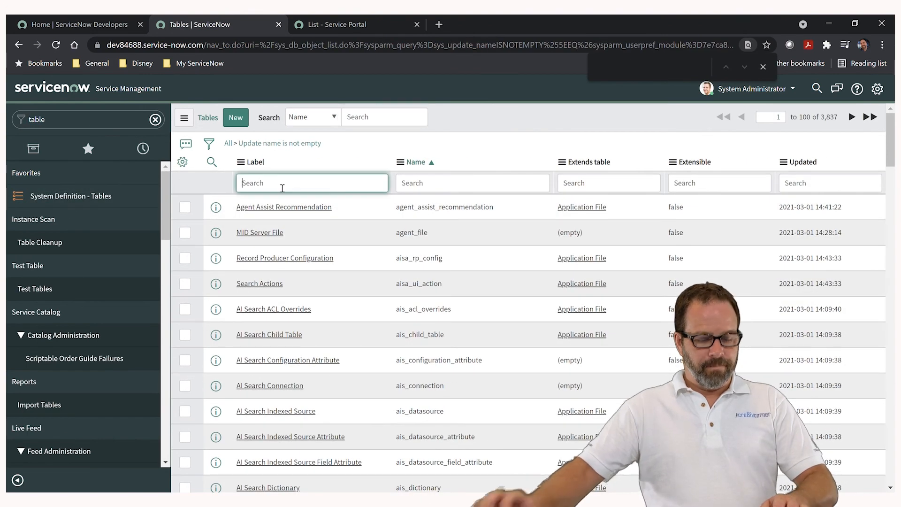
text(Business )
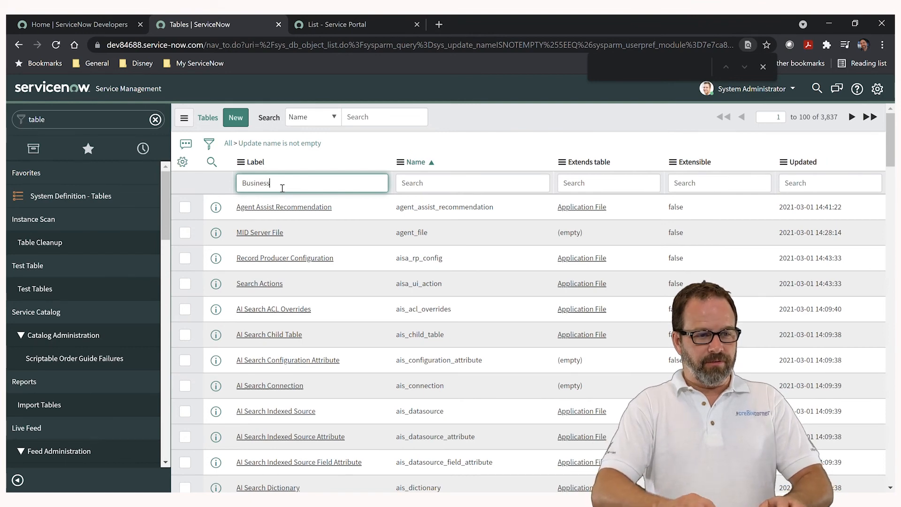
text(Rule)
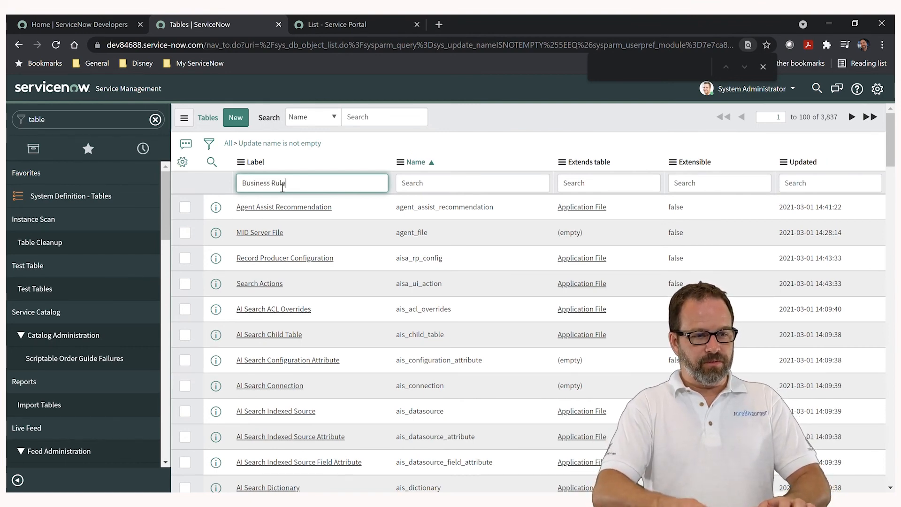
key(Return)
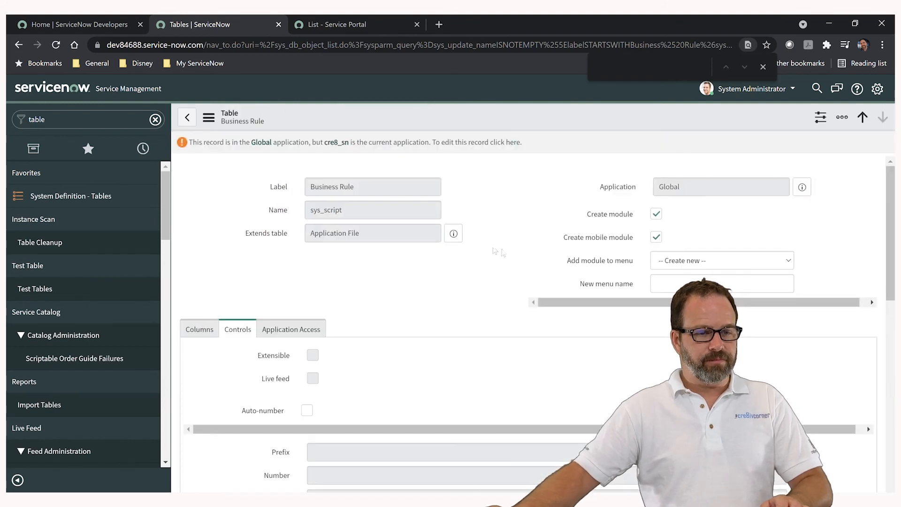
Look through the Business Rule record's controls, access controls and columns down to its Table column
scroll(474, 240, down, 7)
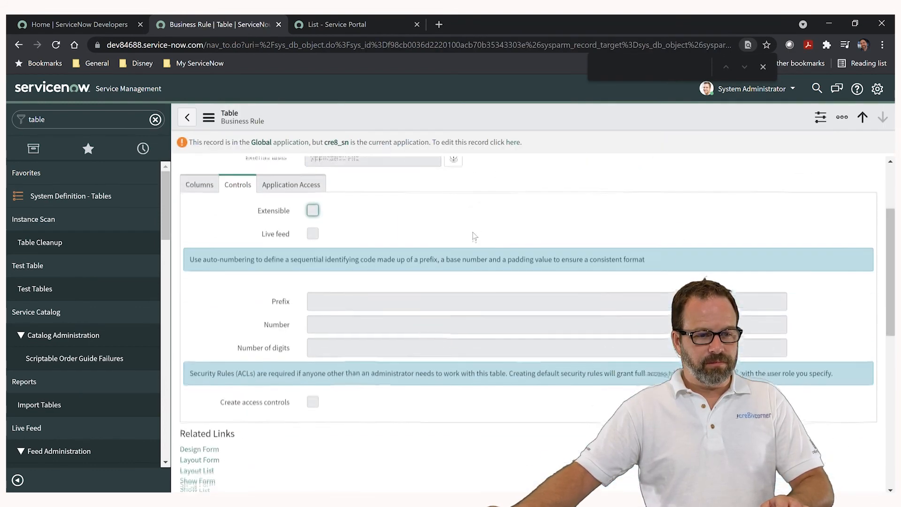
scroll(470, 231, down, 4)
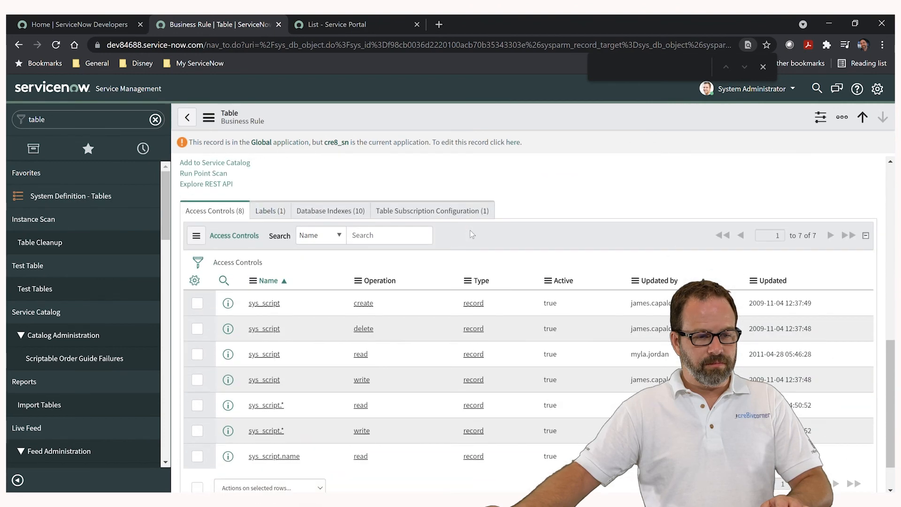
scroll(469, 231, up, 2)
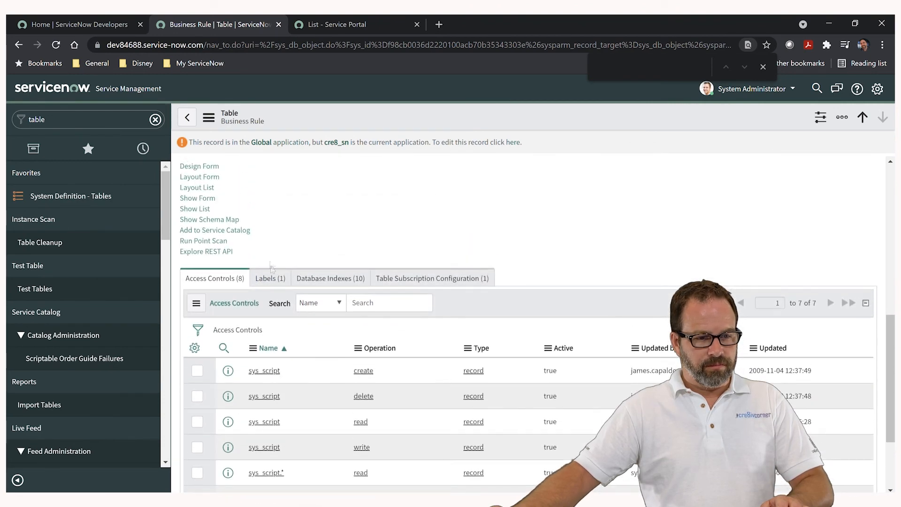
scroll(268, 276, up, 5)
scroll(268, 276, up, 5)
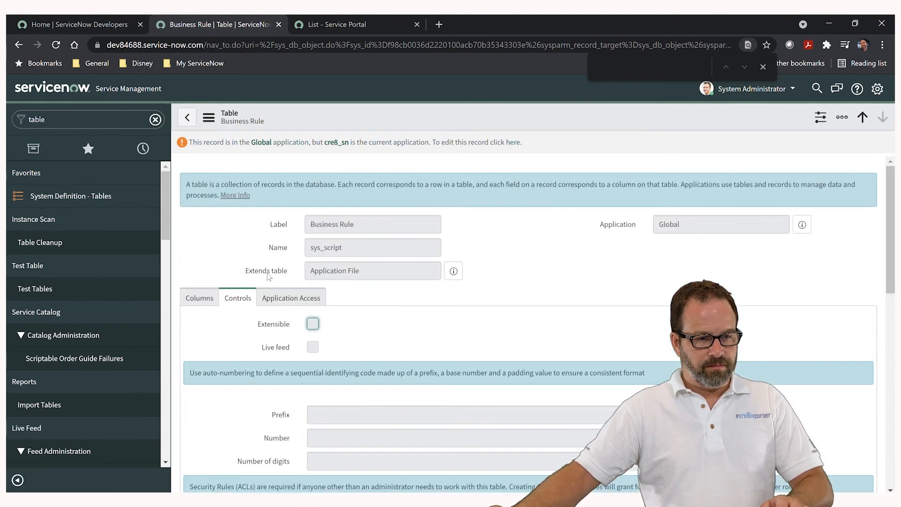
click(200, 297)
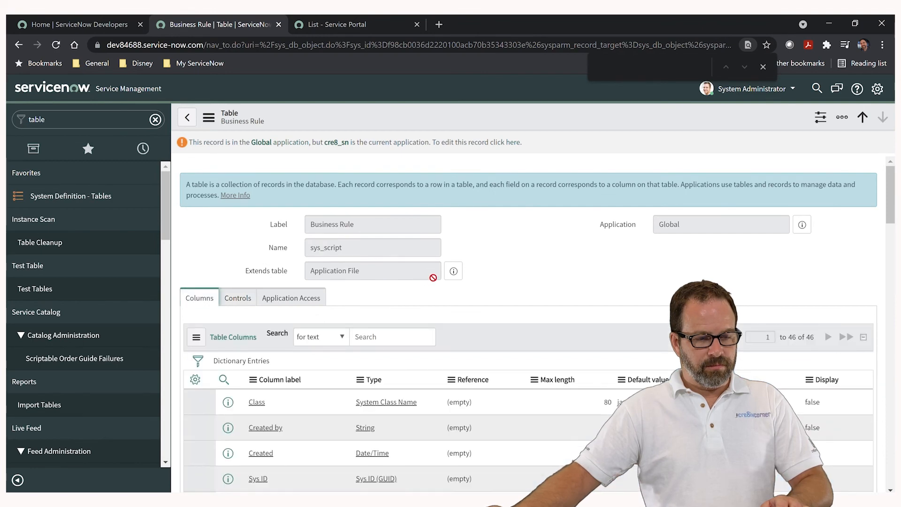
scroll(423, 278, down, 4)
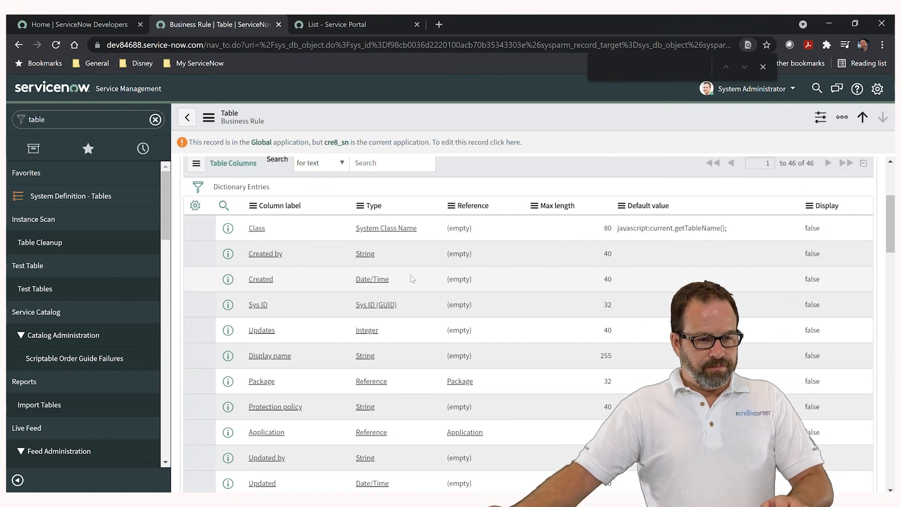
scroll(410, 275, down, 5)
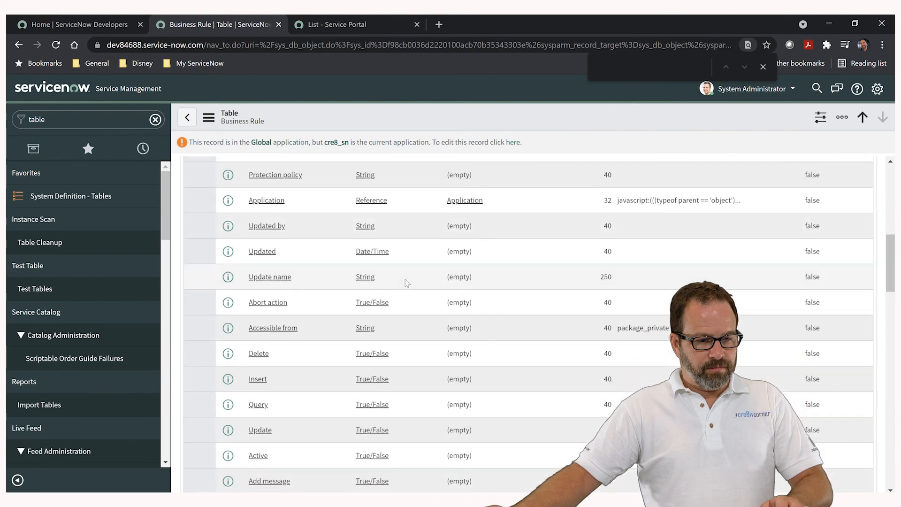
scroll(404, 286, down, 5)
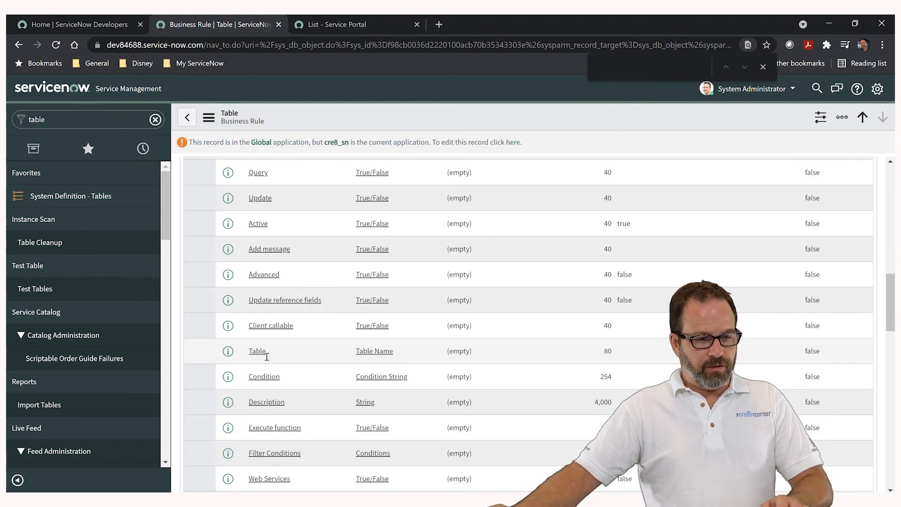
Examine the Business Rule table's Table column, its Table Name type and the neighbouring columns
drag(267, 357, 247, 353)
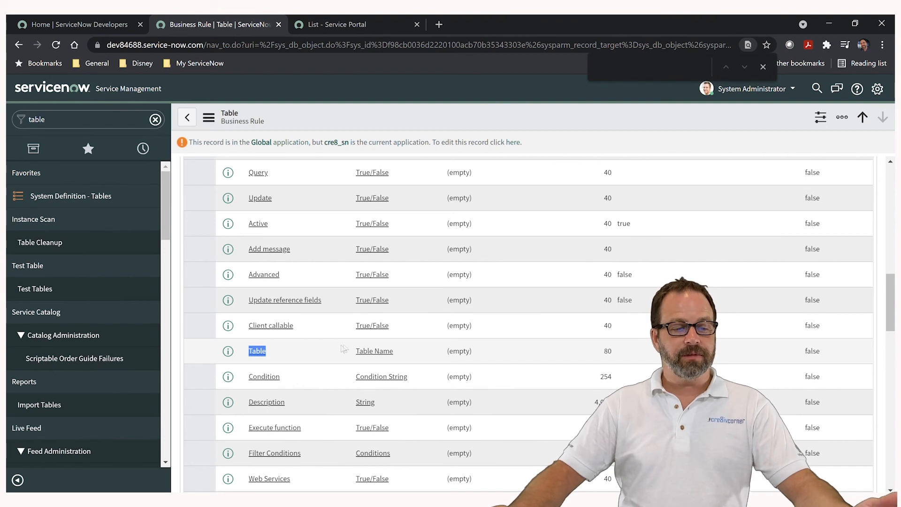
drag(406, 352, 350, 354)
click(400, 356)
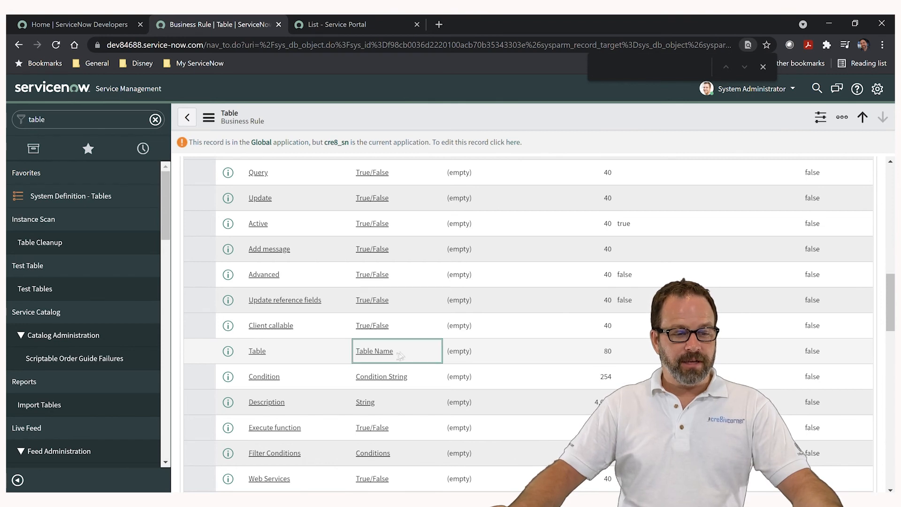
drag(406, 353, 362, 357)
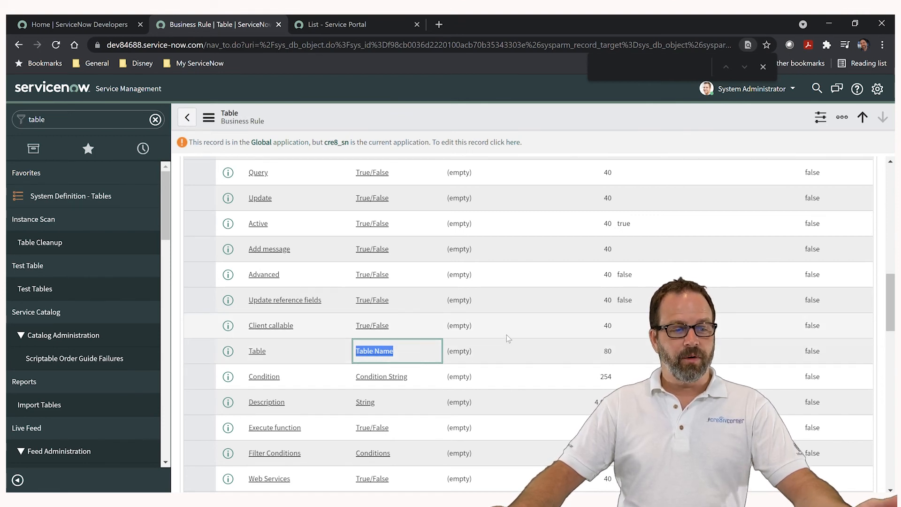
scroll(507, 335, down, 1)
scroll(546, 329, up, 2)
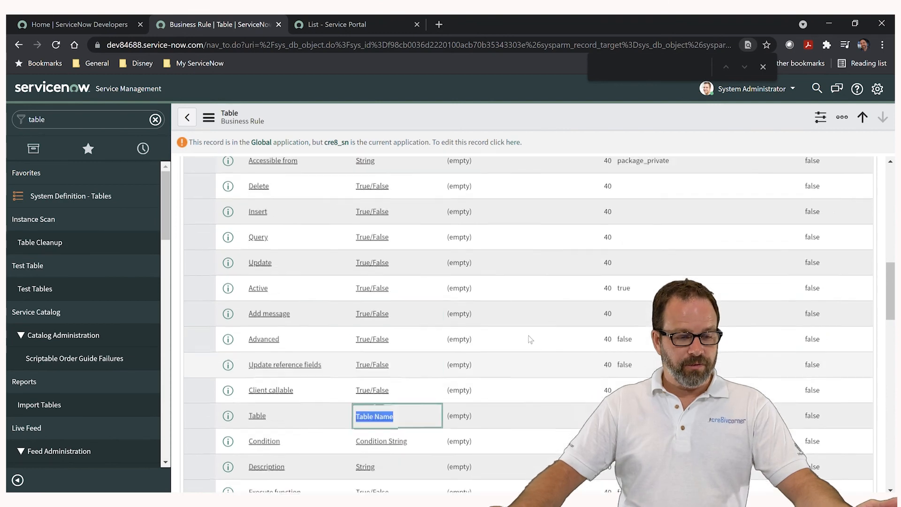
scroll(530, 339, up, 2)
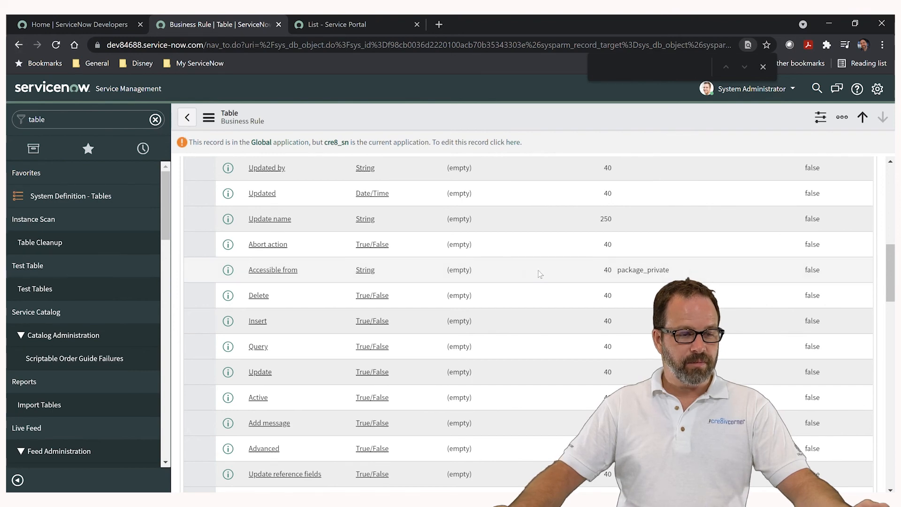
Return to the Table (sys_db_object) record and show its schema map again
click(19, 44)
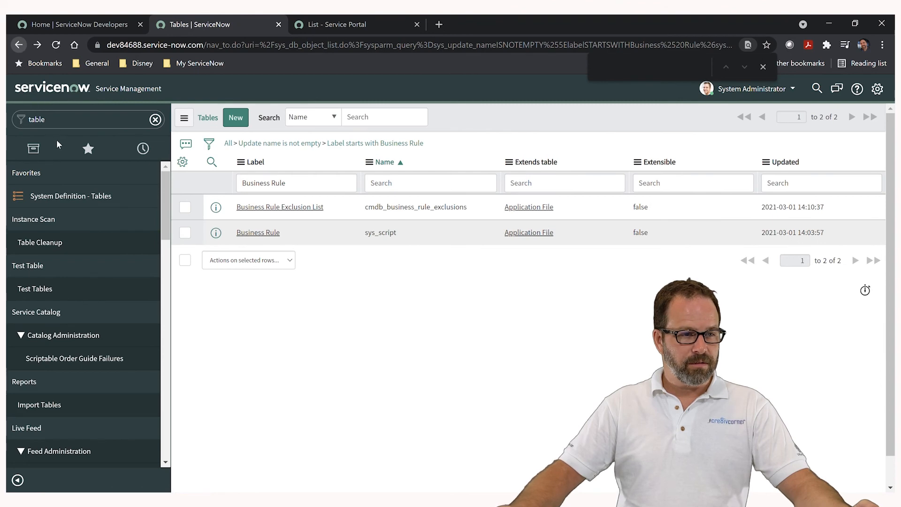
click(547, 234)
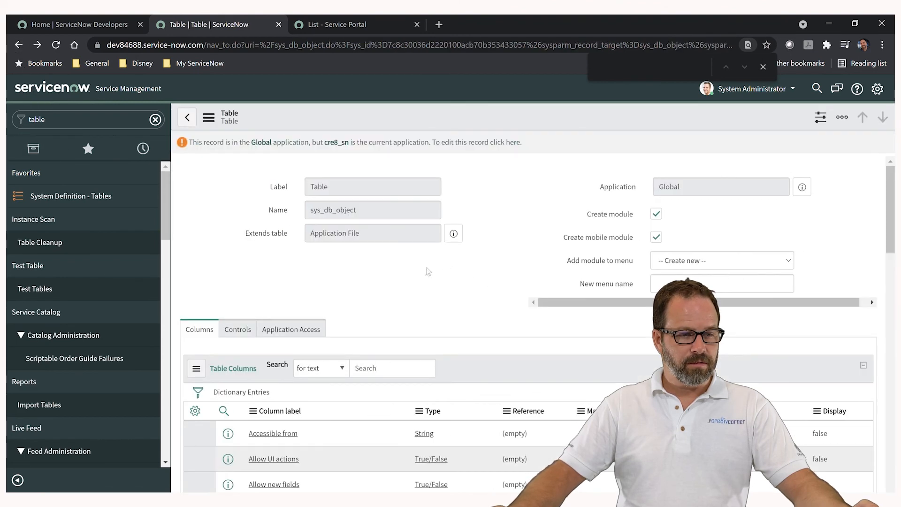
scroll(407, 304, down, 8)
scroll(406, 305, down, 20)
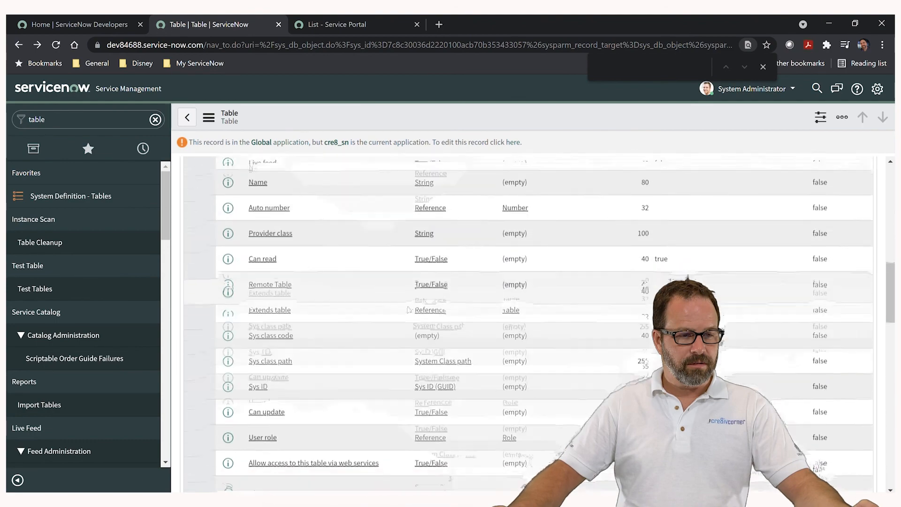
scroll(410, 321, up, 3)
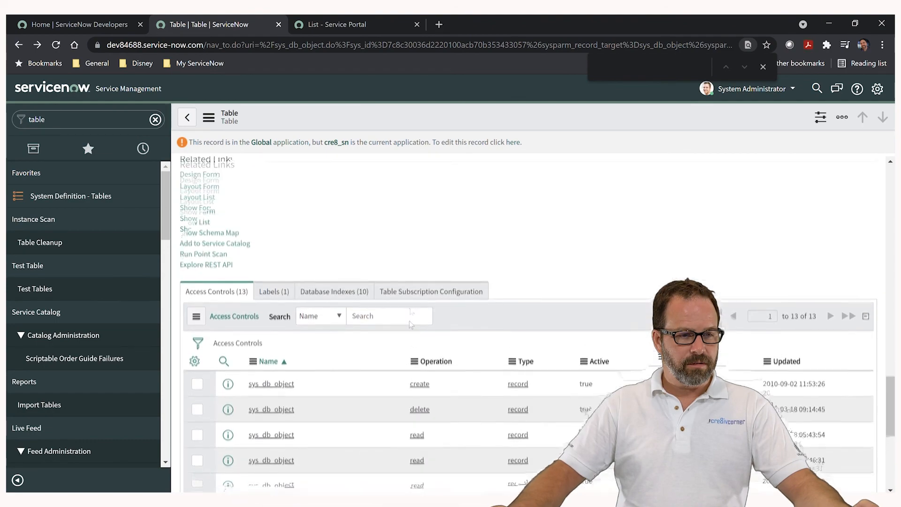
click(206, 264)
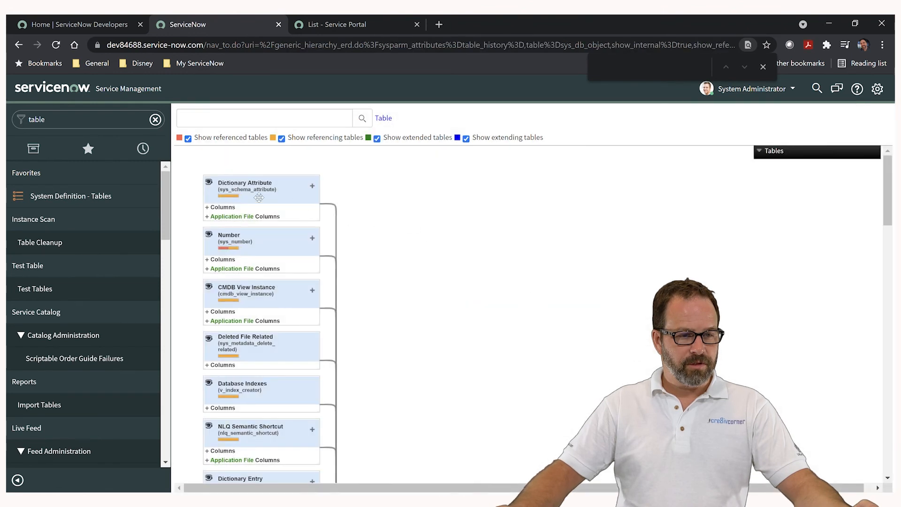
Filter the list of all tables by the label Number, and open the Number (sys_number) record at its columns
click(57, 196)
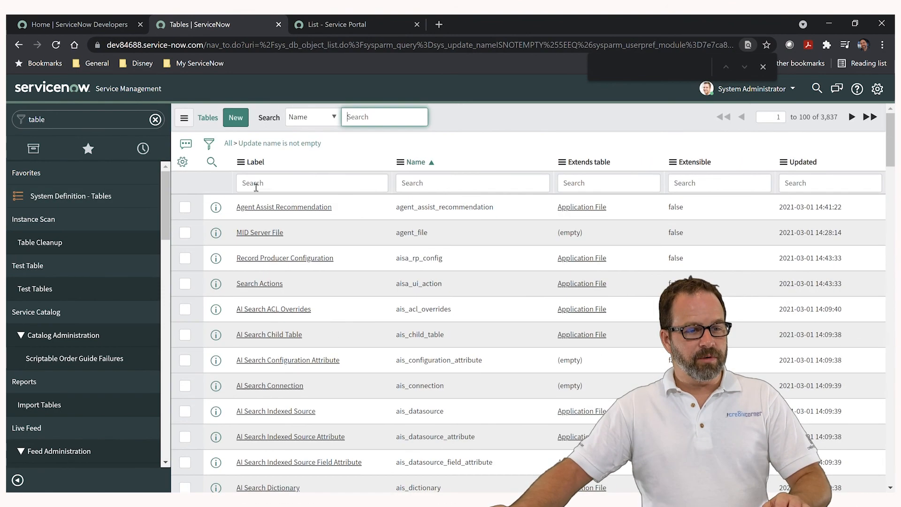
click(261, 187)
text(Number)
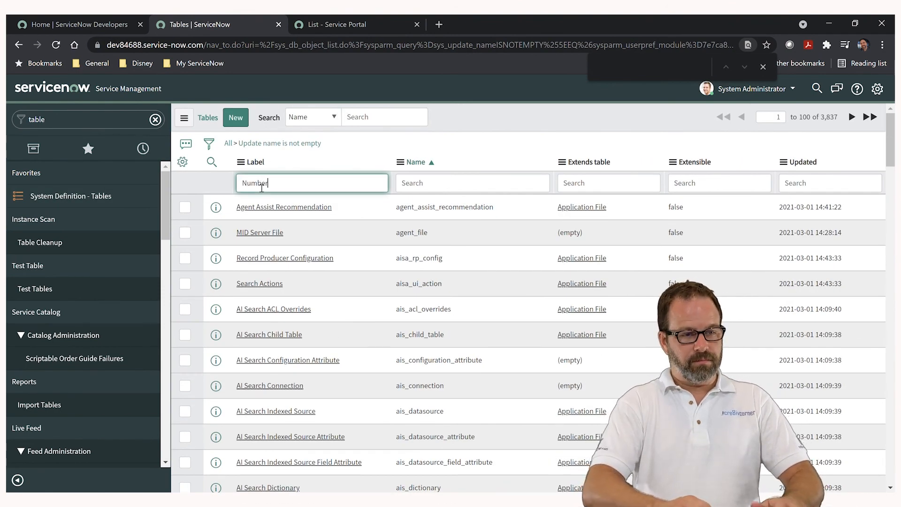
key(Return)
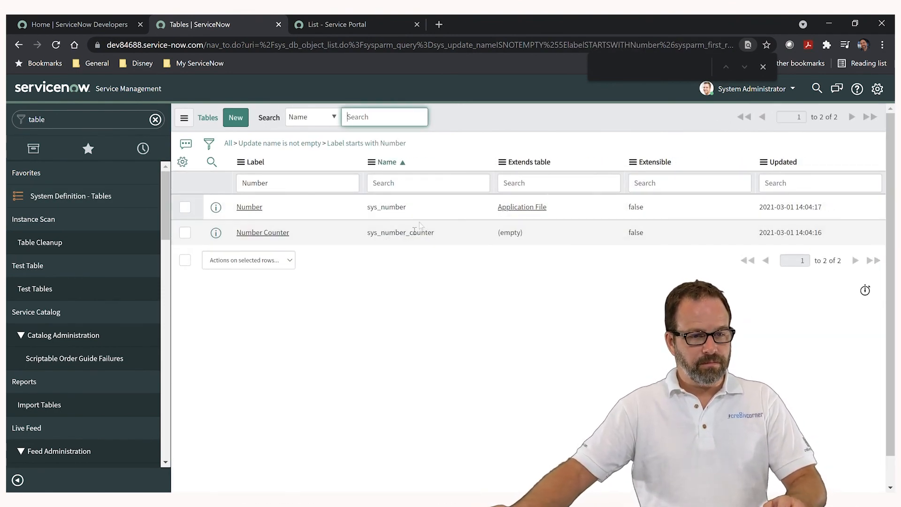
click(246, 209)
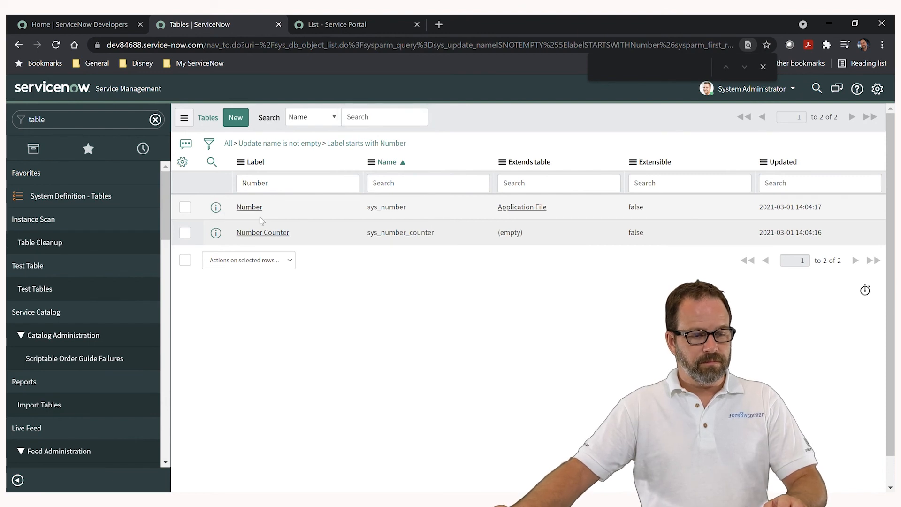
scroll(437, 258, down, 3)
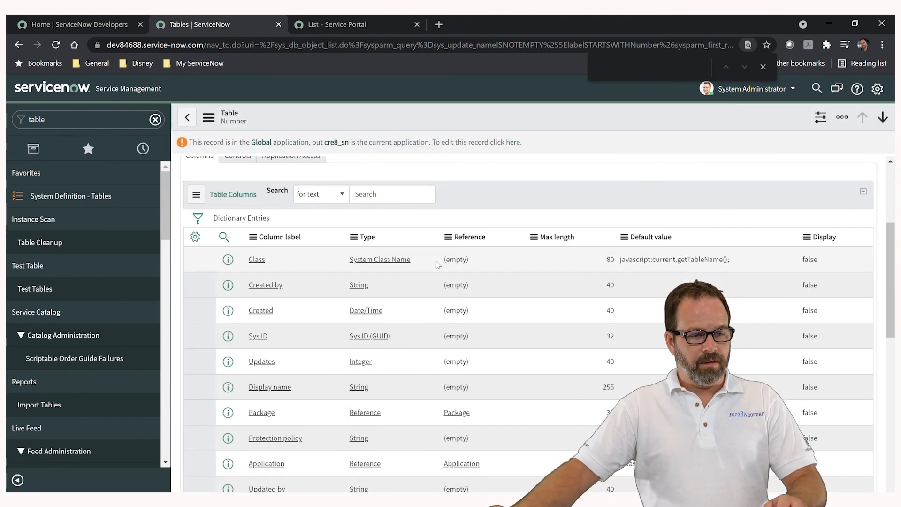
Examine the Number table's Table column, its Reference type and the table it references
scroll(436, 261, down, 4)
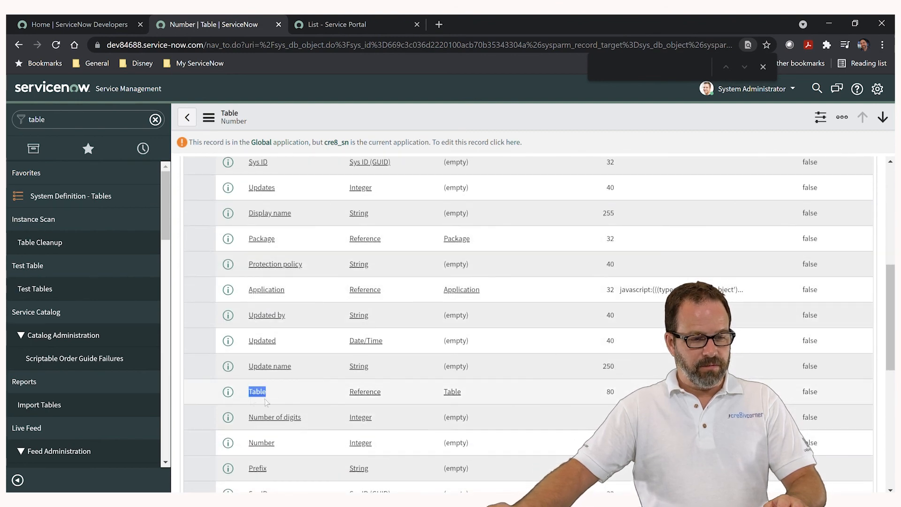
drag(390, 392, 356, 397)
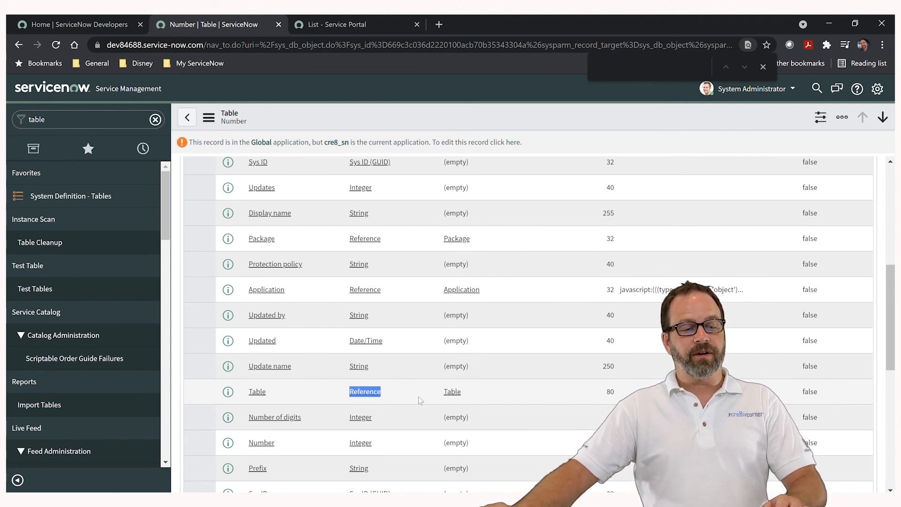
click(402, 396)
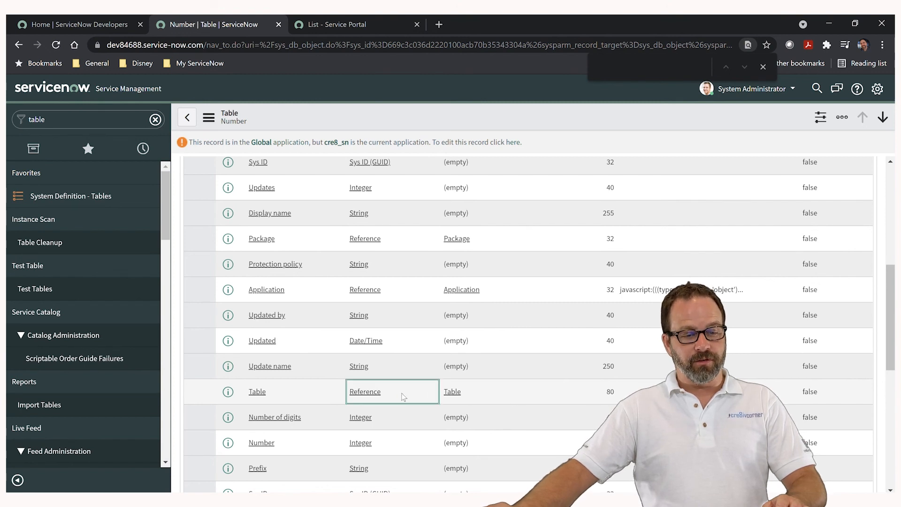
drag(388, 395, 346, 394)
drag(501, 395, 439, 395)
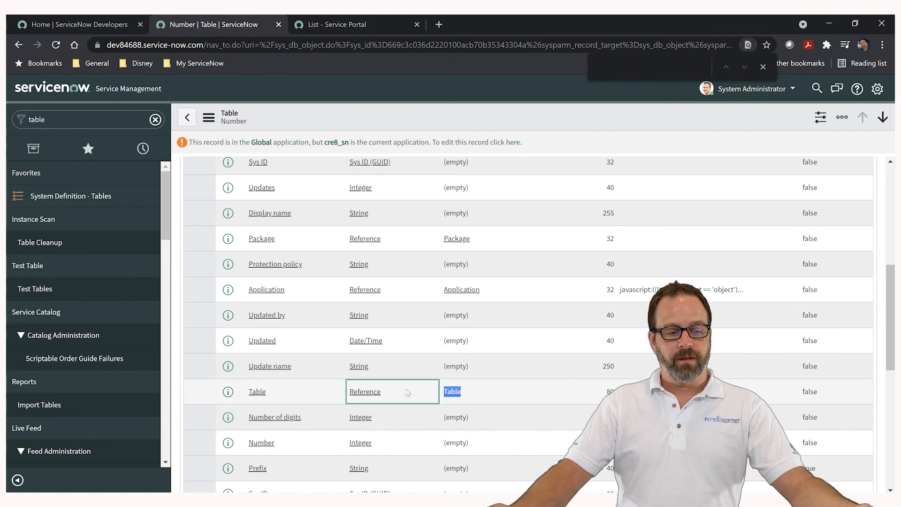
scroll(427, 364, down, 4)
scroll(429, 360, up, 5)
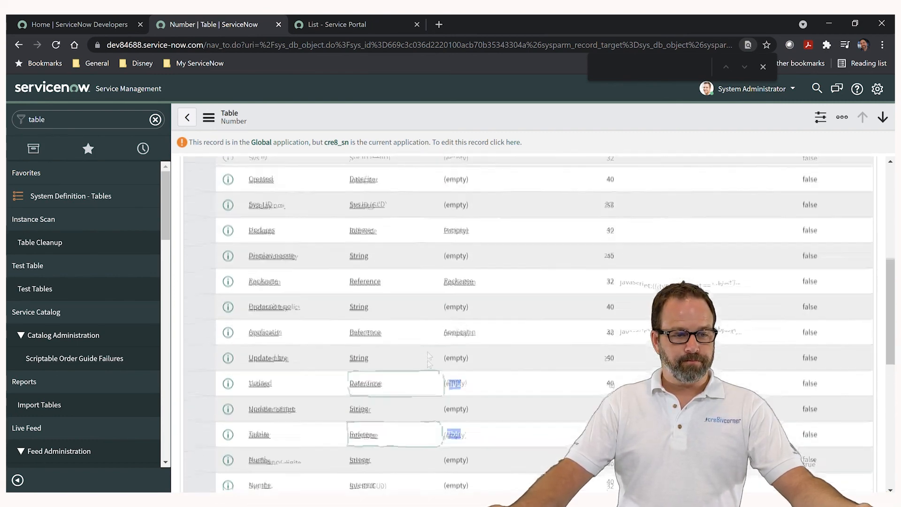
scroll(433, 363, down, 2)
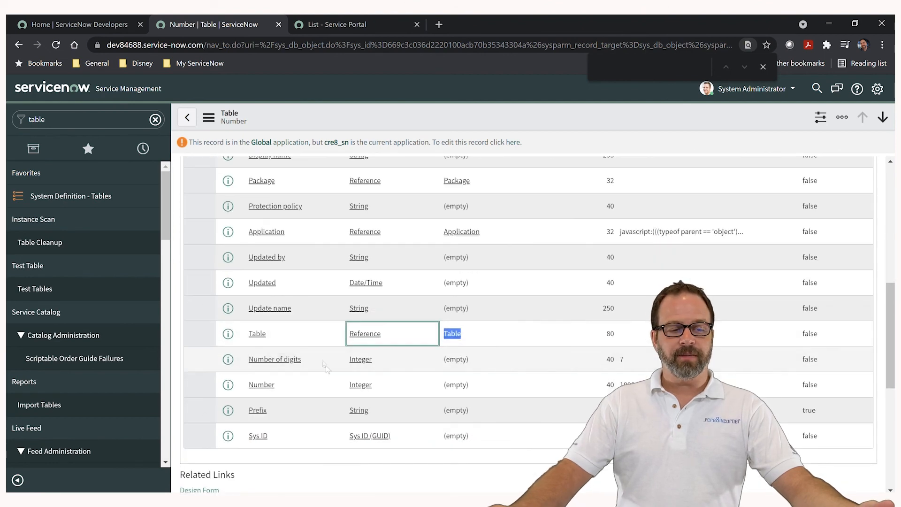
Review the Number (sys_number) record from its header fields through all its columns to the related links
scroll(389, 385, up, 8)
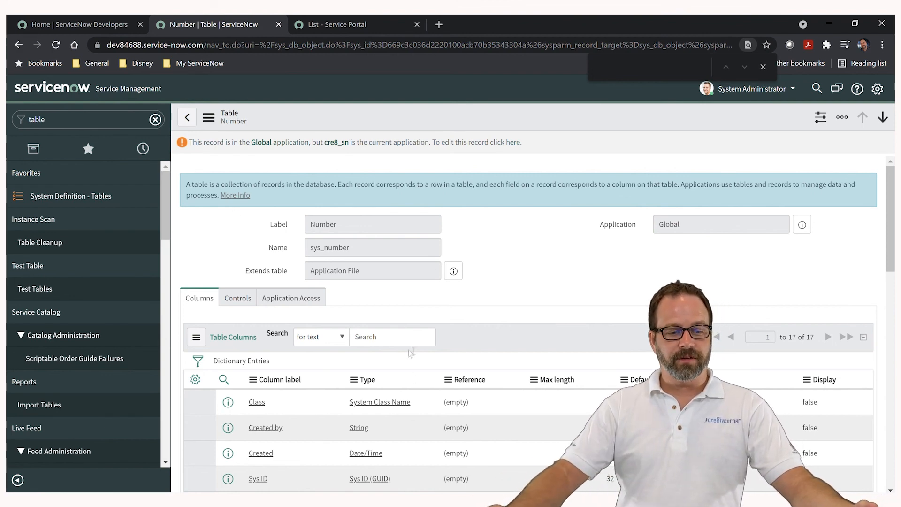
scroll(423, 343, down, 4)
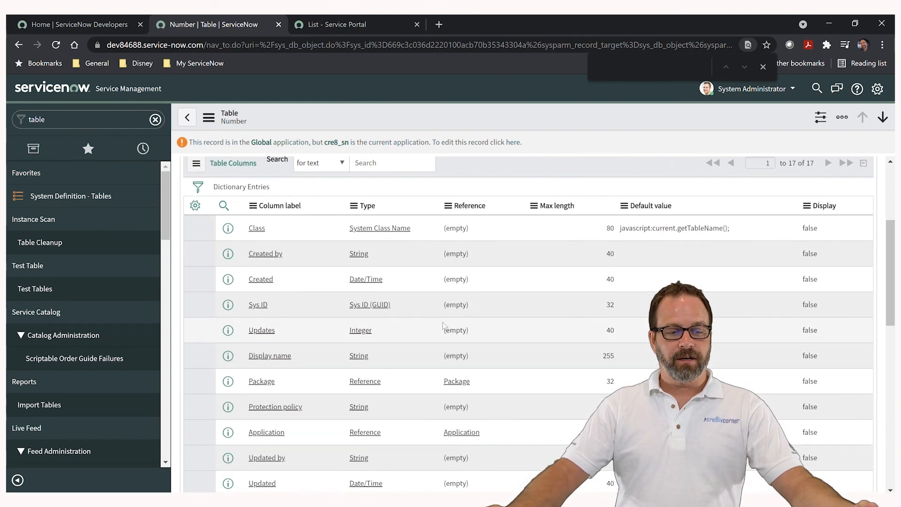
scroll(443, 326, down, 3)
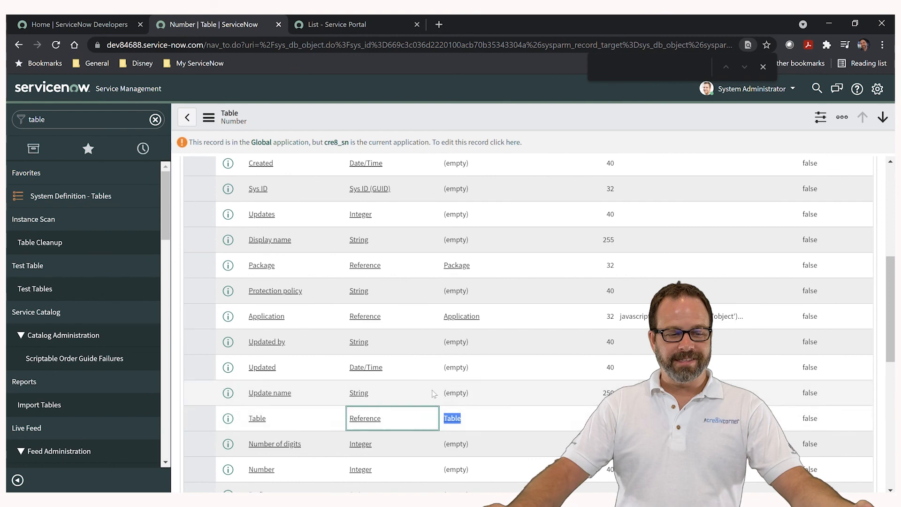
scroll(419, 388, down, 2)
scroll(396, 405, down, 3)
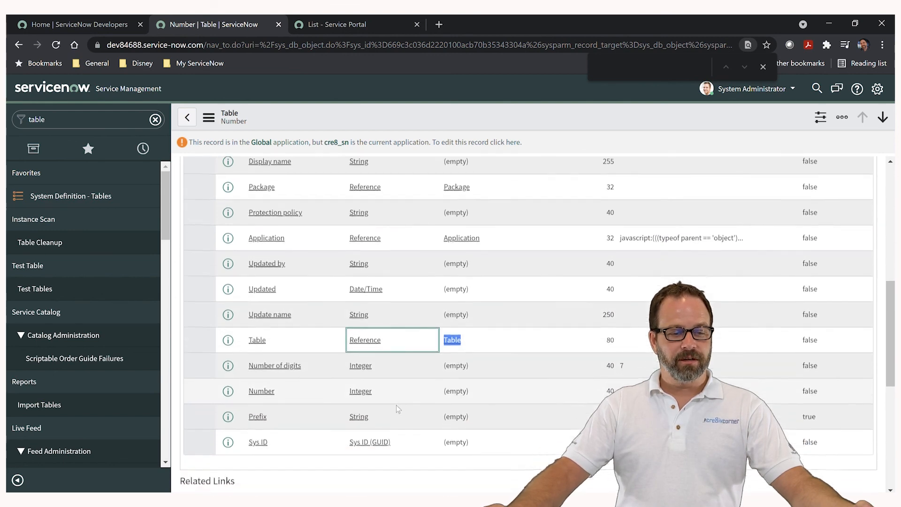
scroll(402, 305, up, 2)
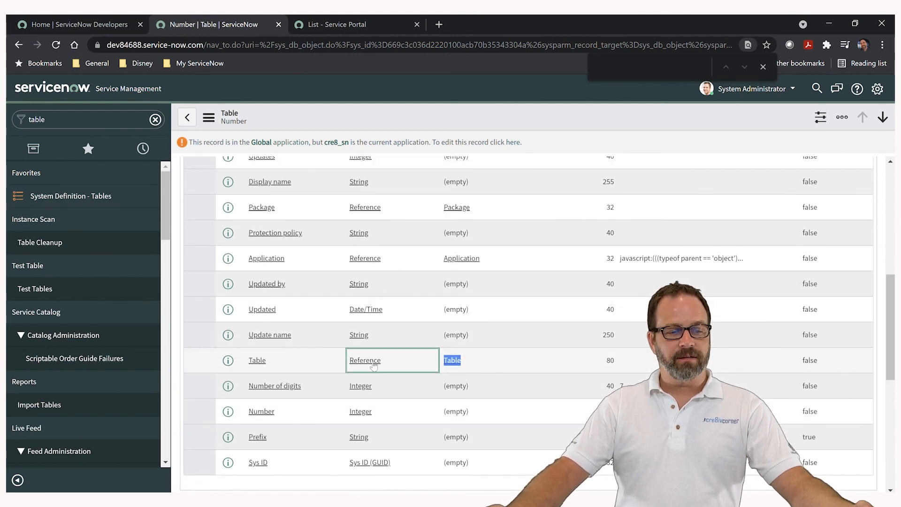
scroll(370, 338, up, 4)
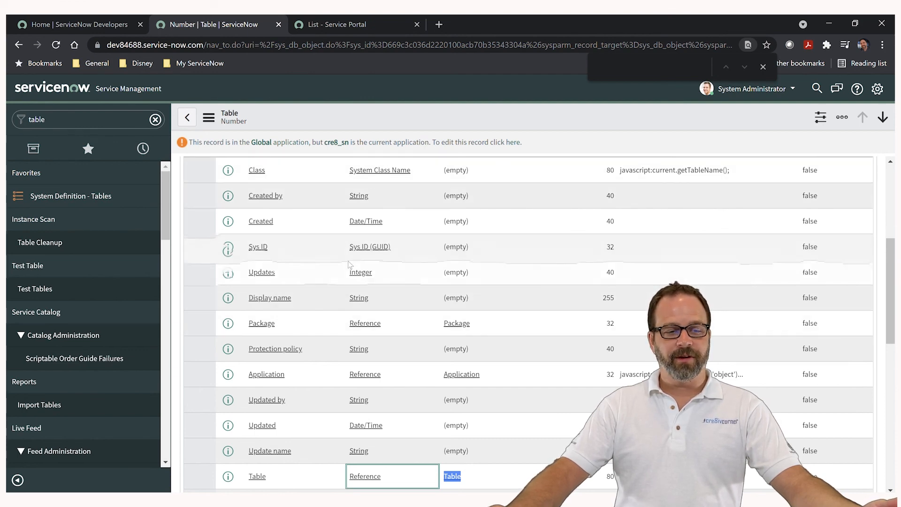
scroll(416, 298, down, 5)
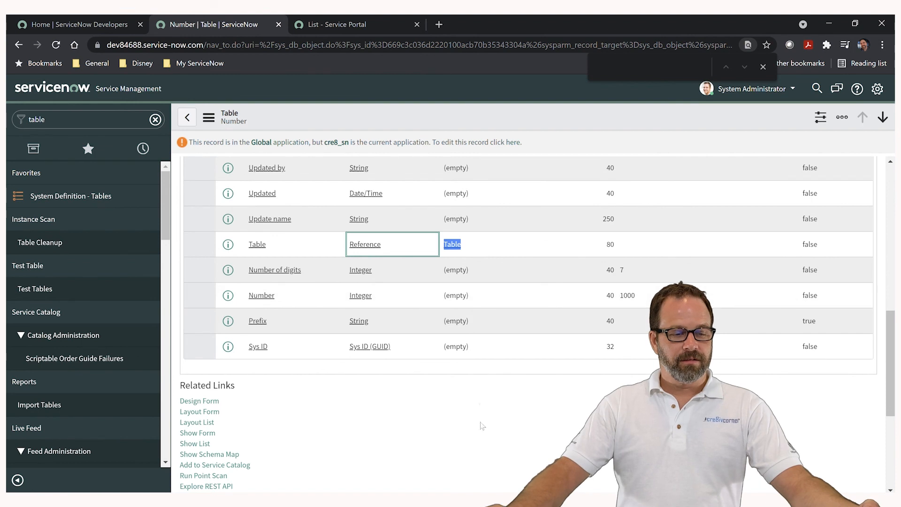
scroll(407, 395, down, 1)
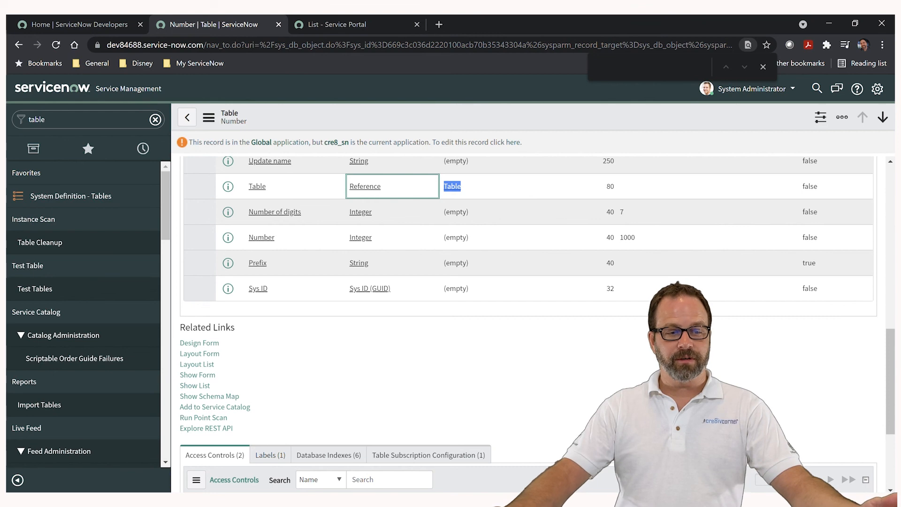
click(527, 358)
scroll(527, 359, up, 10)
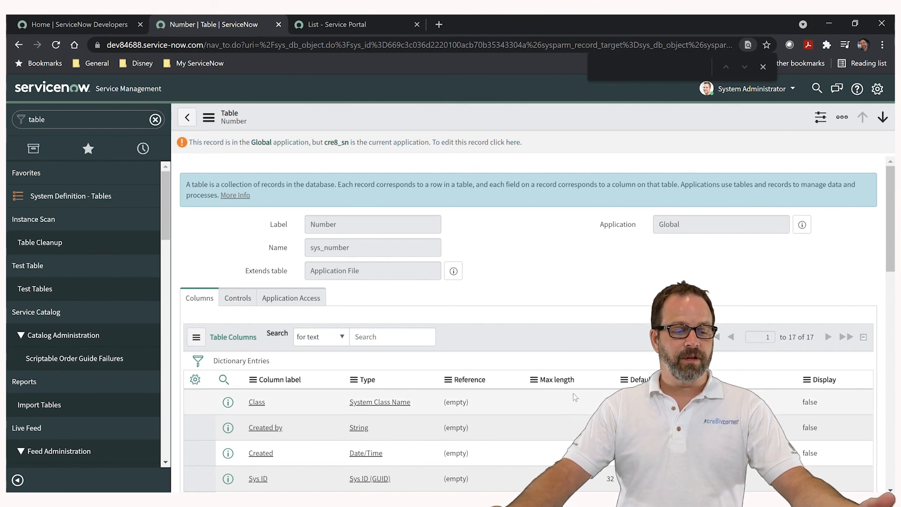
scroll(571, 406, down, 2)
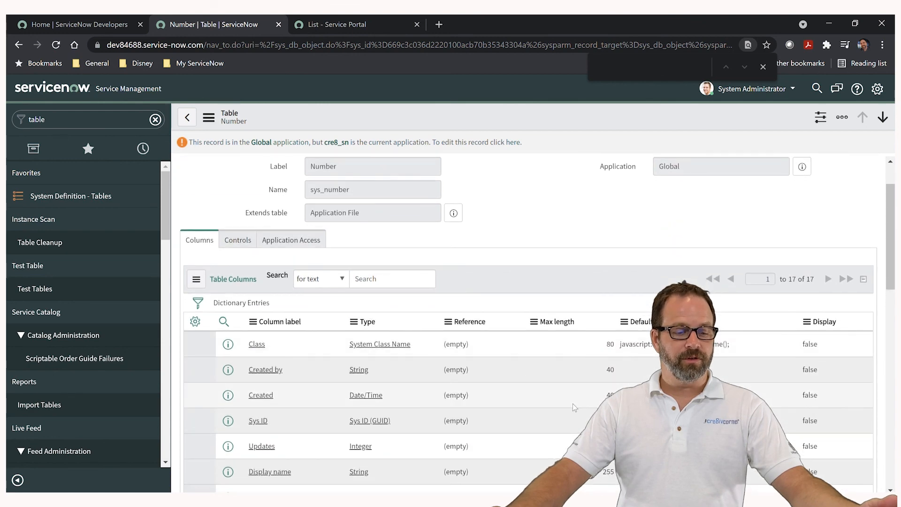
scroll(572, 405, down, 3)
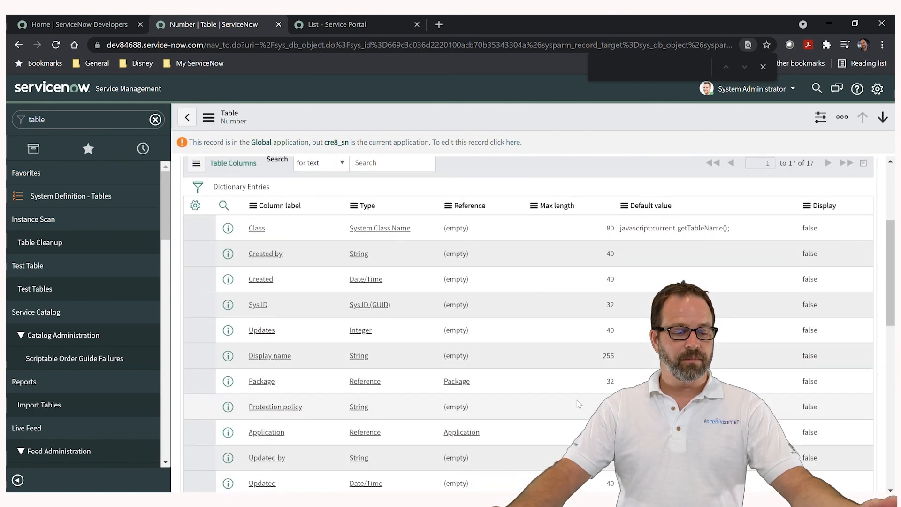